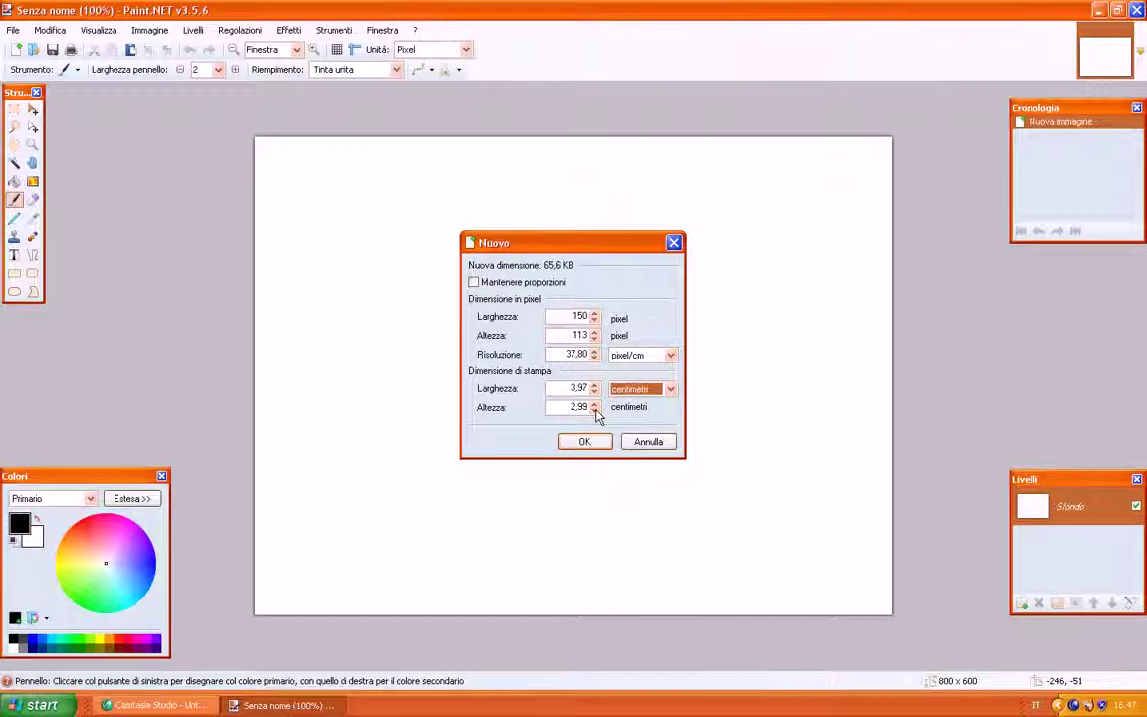
# Step: Create a new blank image of 830 × 1171 pixels by adjusting its print width and setting the print height to 30.99 cm
pyautogui.click(594, 403)
pyautogui.click(594, 404)
pyautogui.click(594, 403)
pyautogui.click(595, 403)
pyautogui.moveTo(595, 405); pyautogui.dragTo(594, 416)
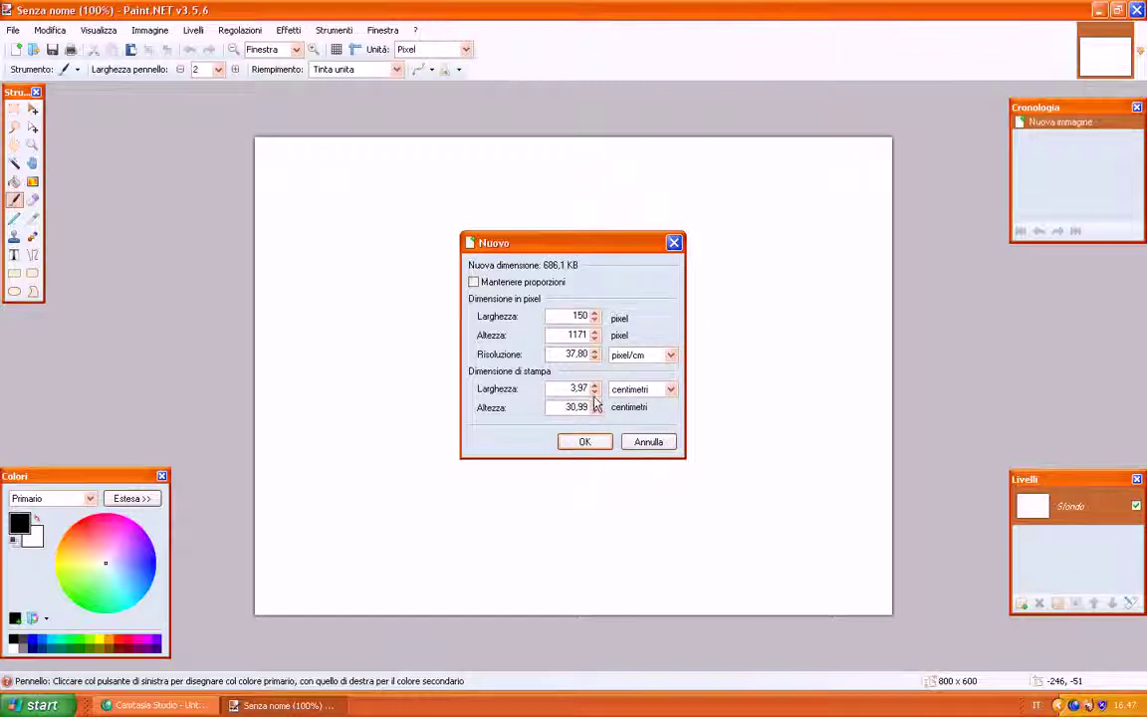
pyautogui.click(594, 386)
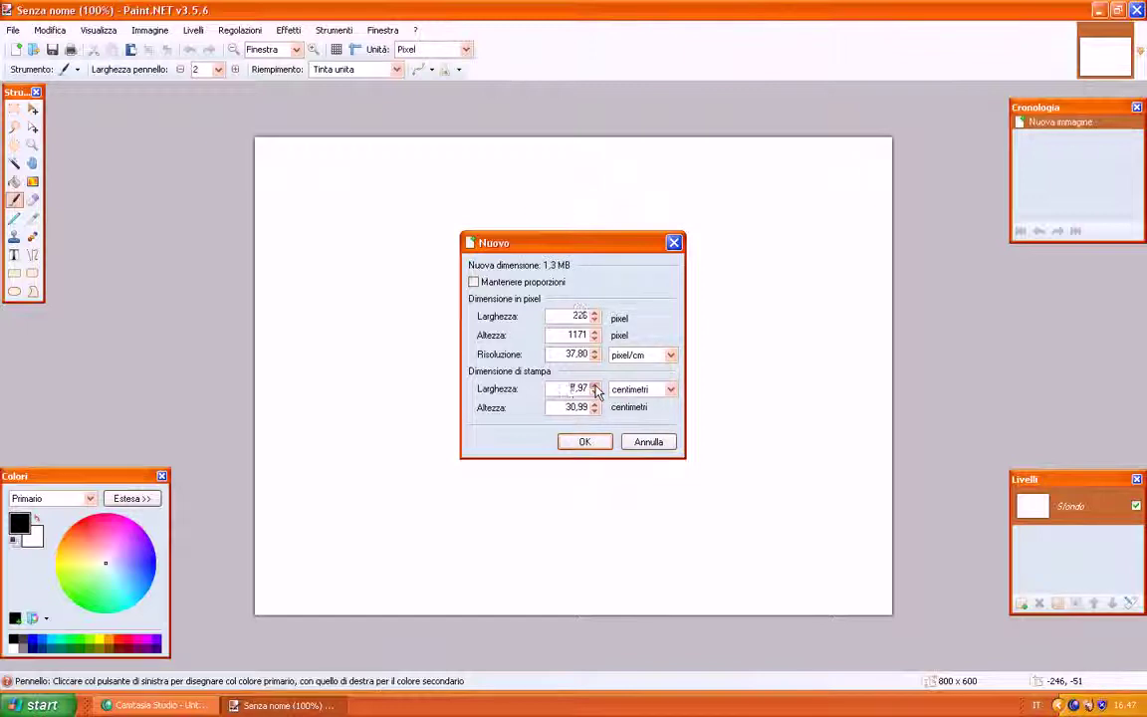
pyautogui.moveTo(595, 391); pyautogui.dragTo(595, 391)
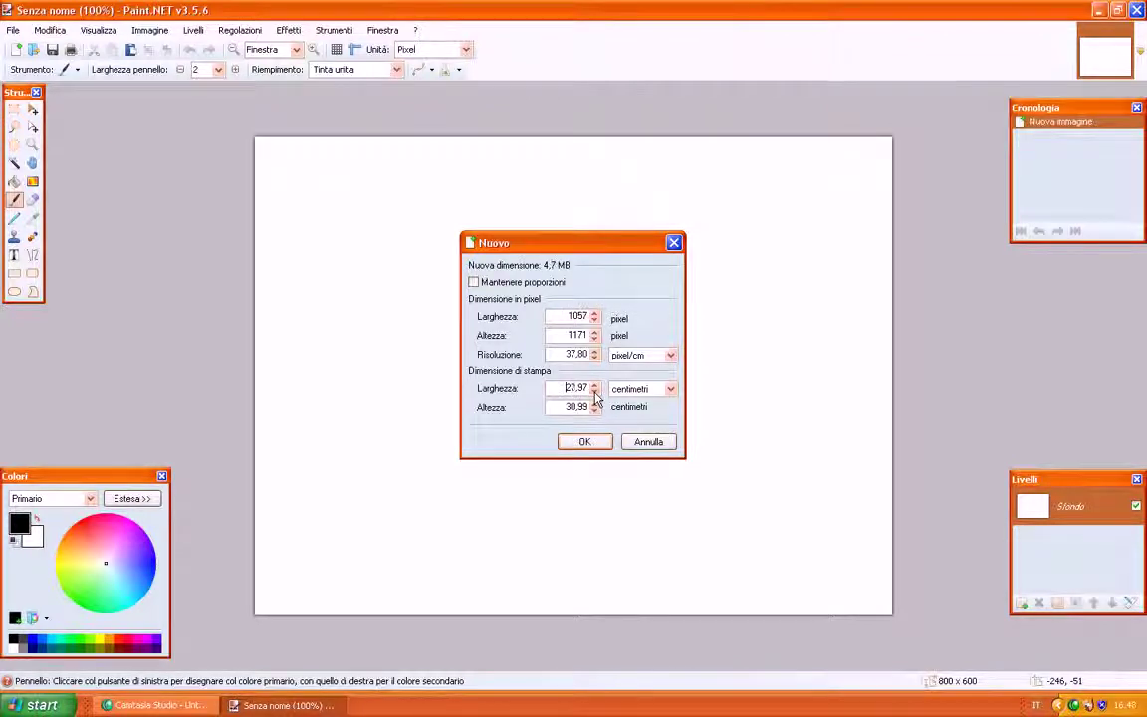
pyautogui.click(595, 392)
pyautogui.click(585, 441)
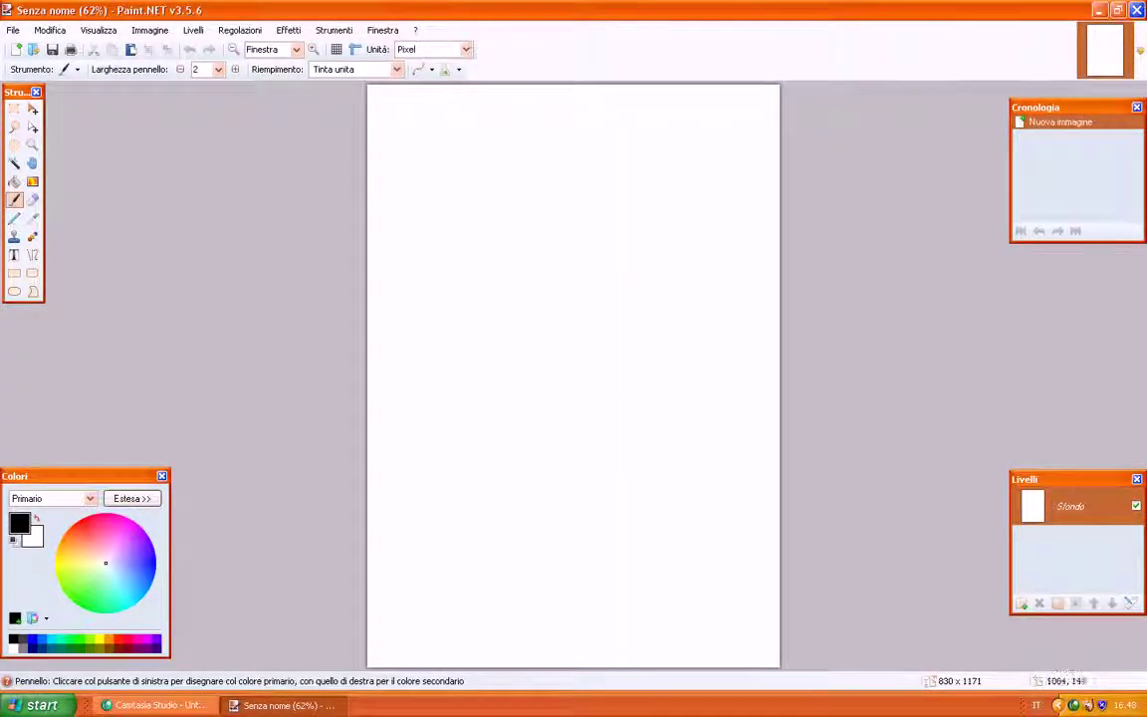
# Step: Copy the upper foto_cartoni image file from the desktop and return to the maximized blank image
pyautogui.click(1116, 11)
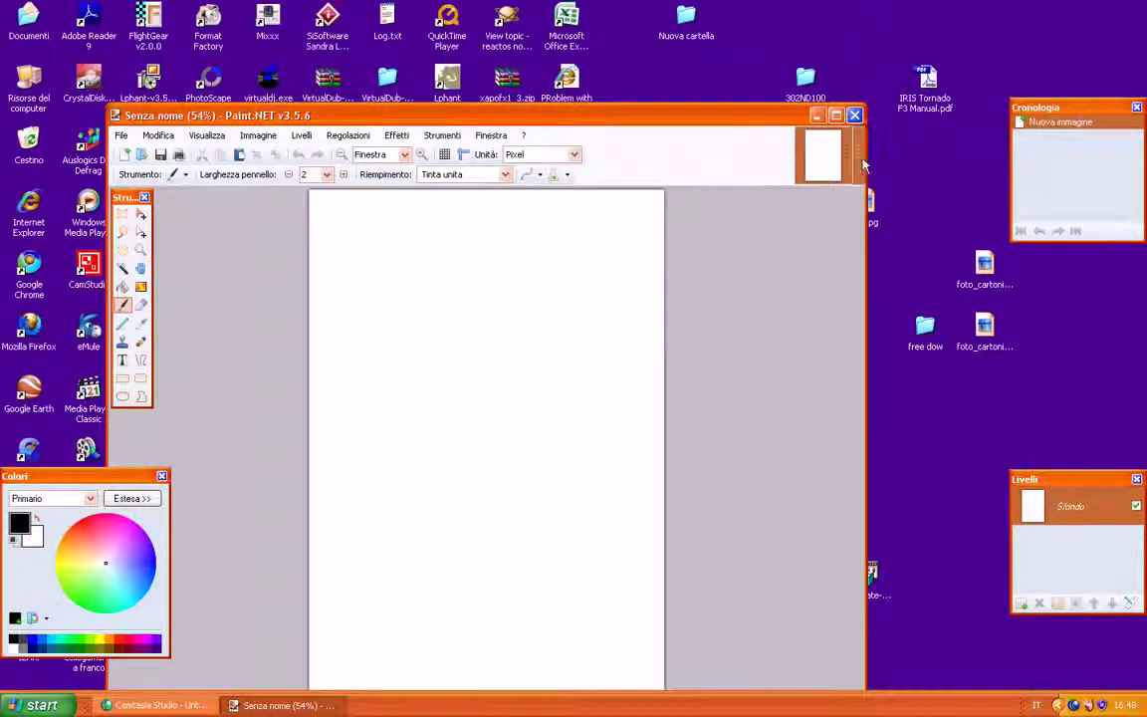
pyautogui.click(985, 265)
pyautogui.rightClick(986, 267)
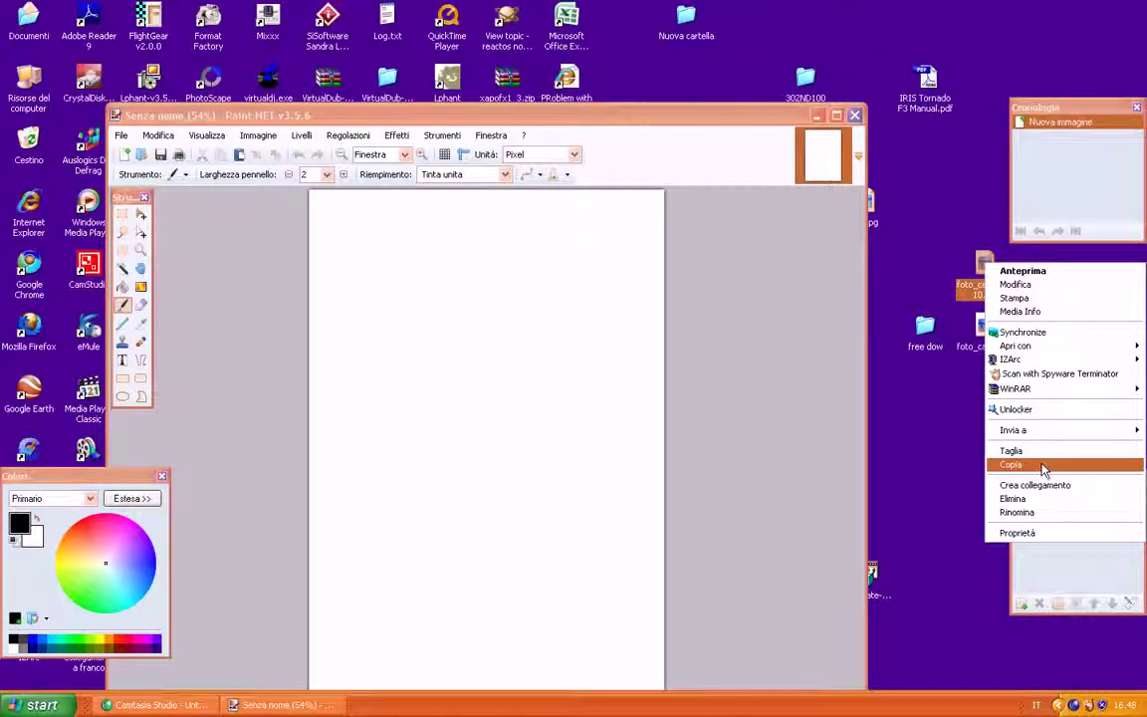
pyautogui.click(1010, 465)
pyautogui.moveTo(694, 116)
pyautogui.mouseDown()
pyautogui.moveTo(779, 80)
pyautogui.moveTo(792, 46)
pyautogui.mouseUp()
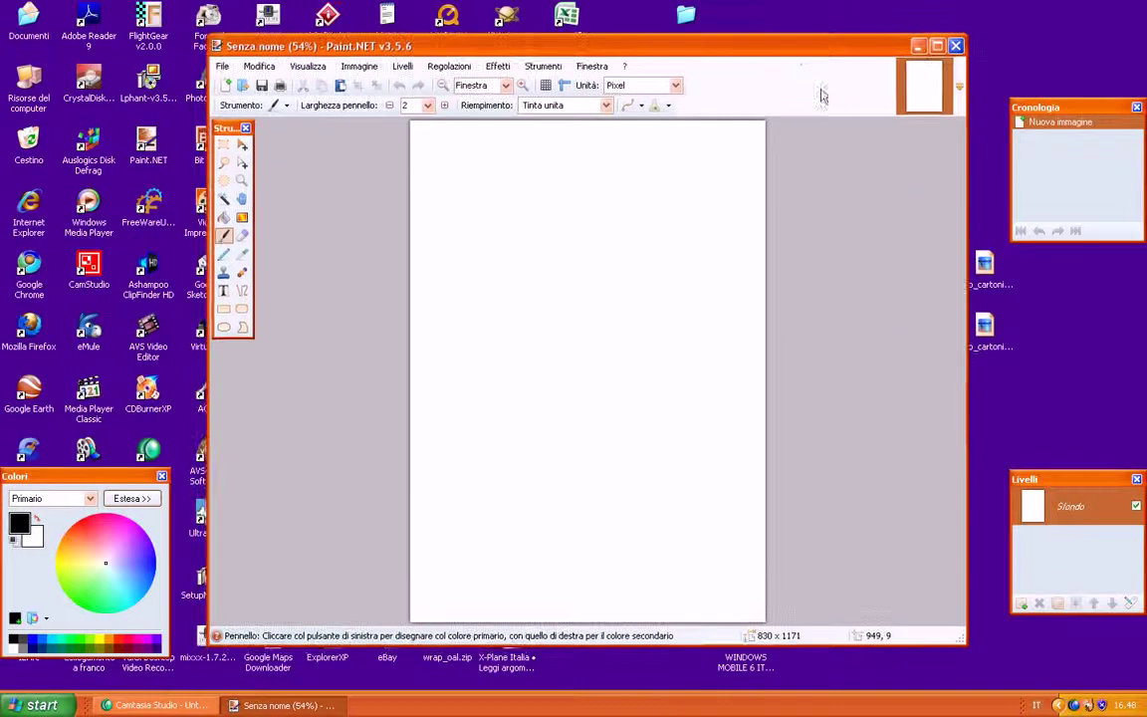
pyautogui.click(932, 38)
# Step: Paste the copied cartoon picture into the image while keeping the canvas size
pyautogui.click(617, 172)
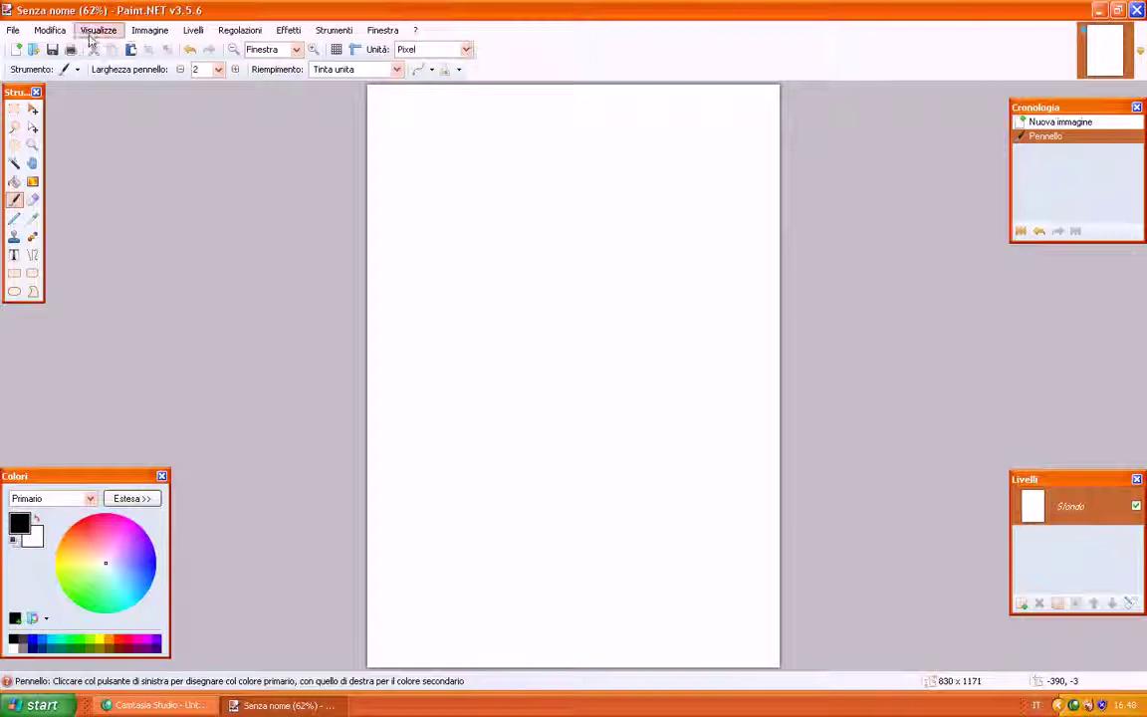
pyautogui.click(149, 31)
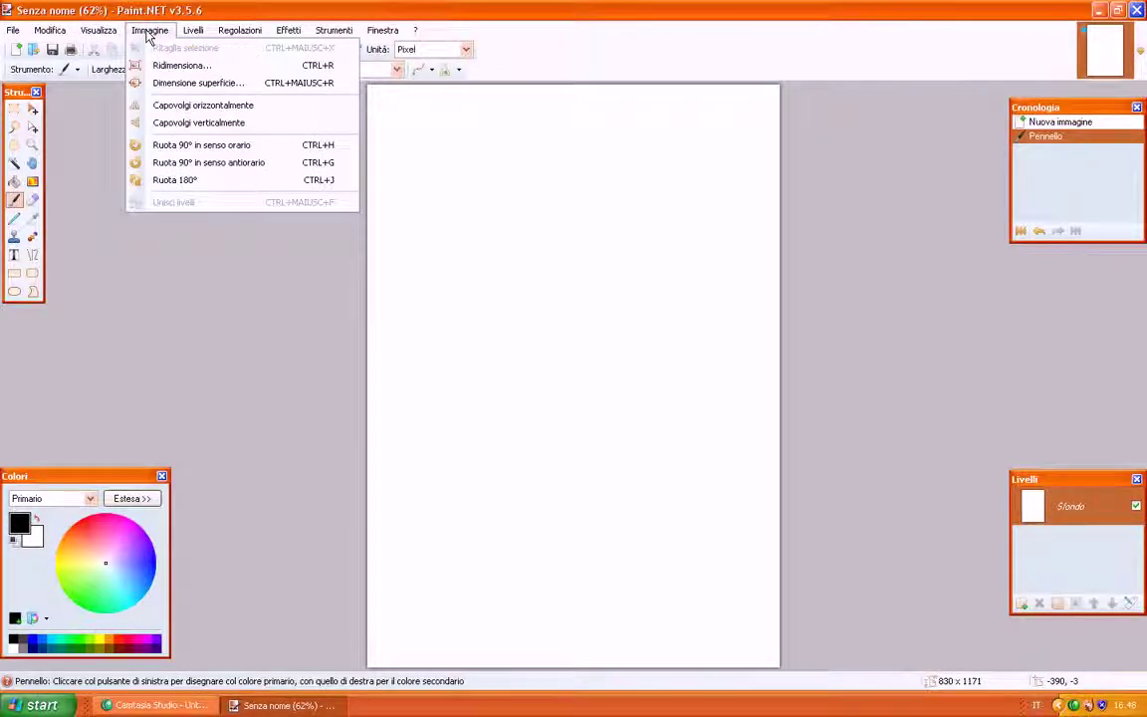
pyautogui.moveTo(100, 36)
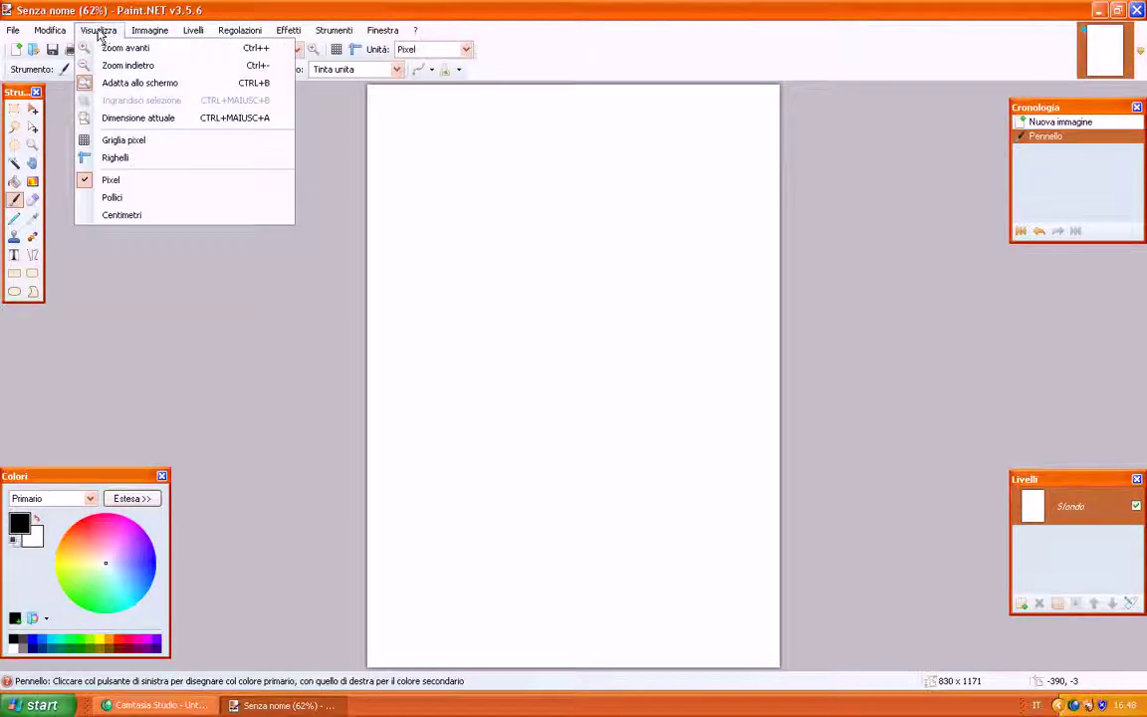
pyautogui.moveTo(53, 36)
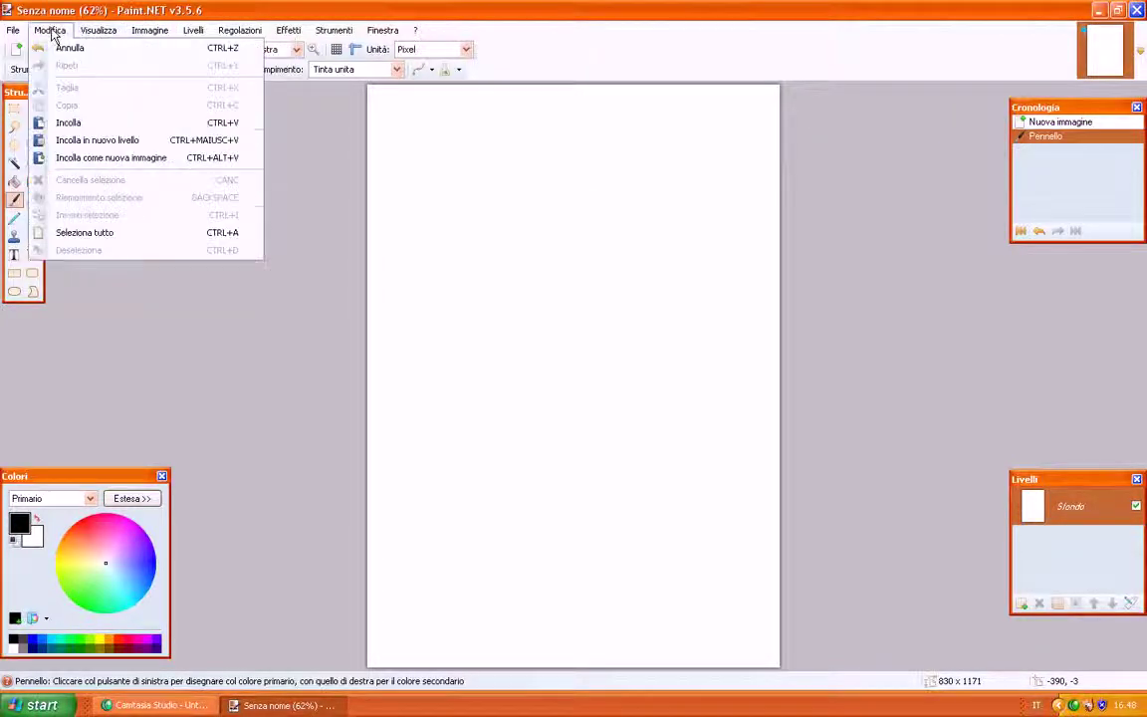
pyautogui.click(74, 125)
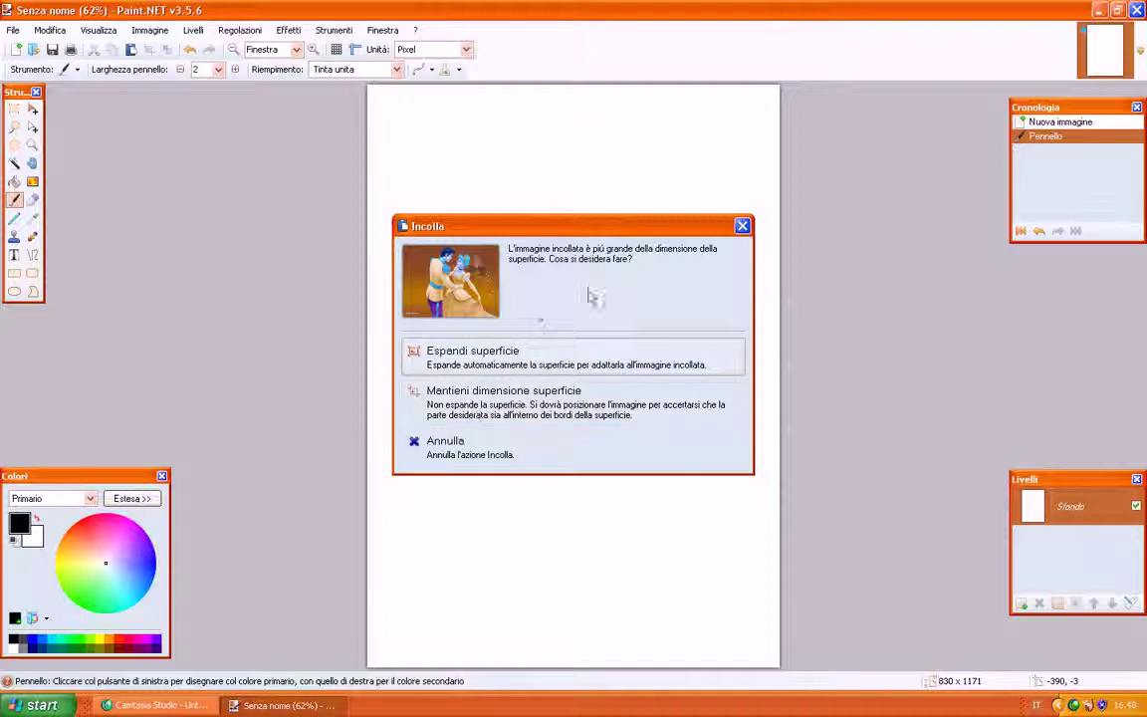
pyautogui.click(506, 405)
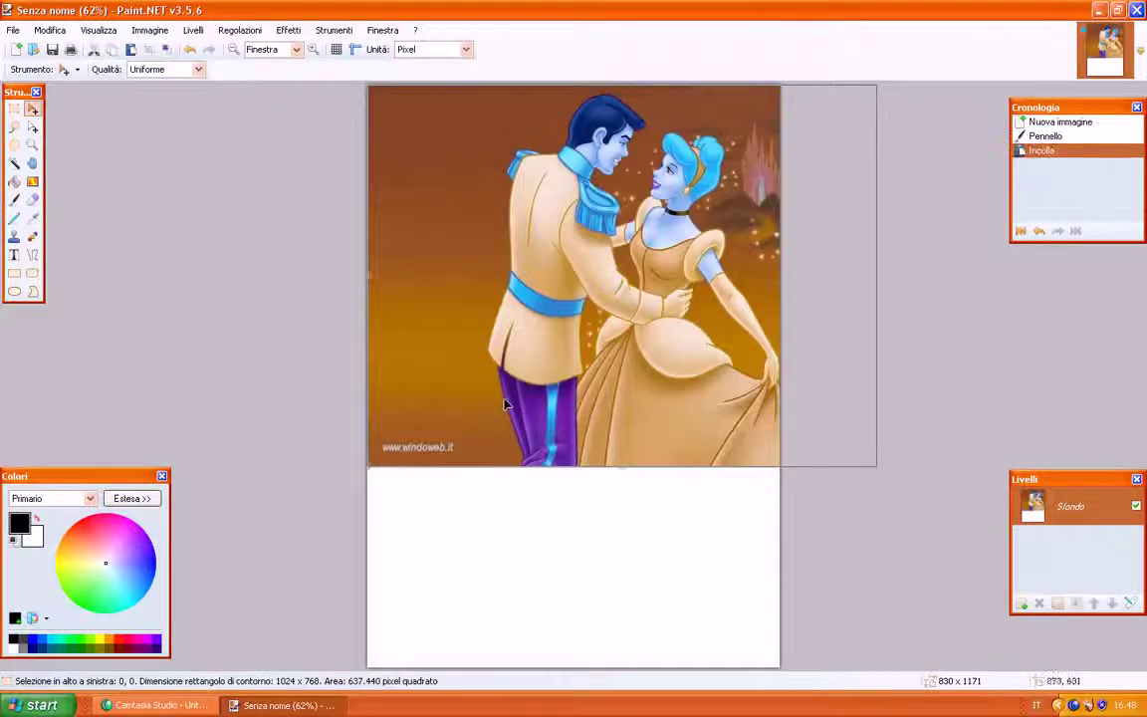
# Step: Resize the pasted couple picture to about 835 × 807 pixels so it spans the canvas width and reaches the bottom edge
pyautogui.moveTo(875, 274); pyautogui.dragTo(783, 276)
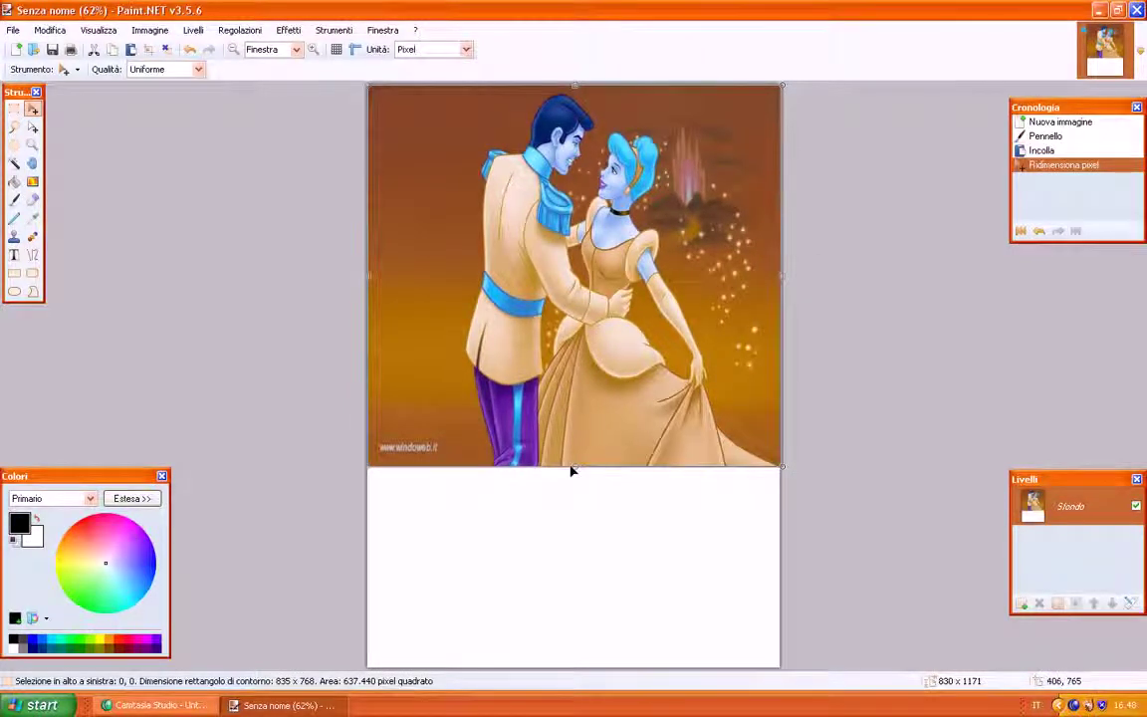
pyautogui.moveTo(572, 470); pyautogui.dragTo(564, 600)
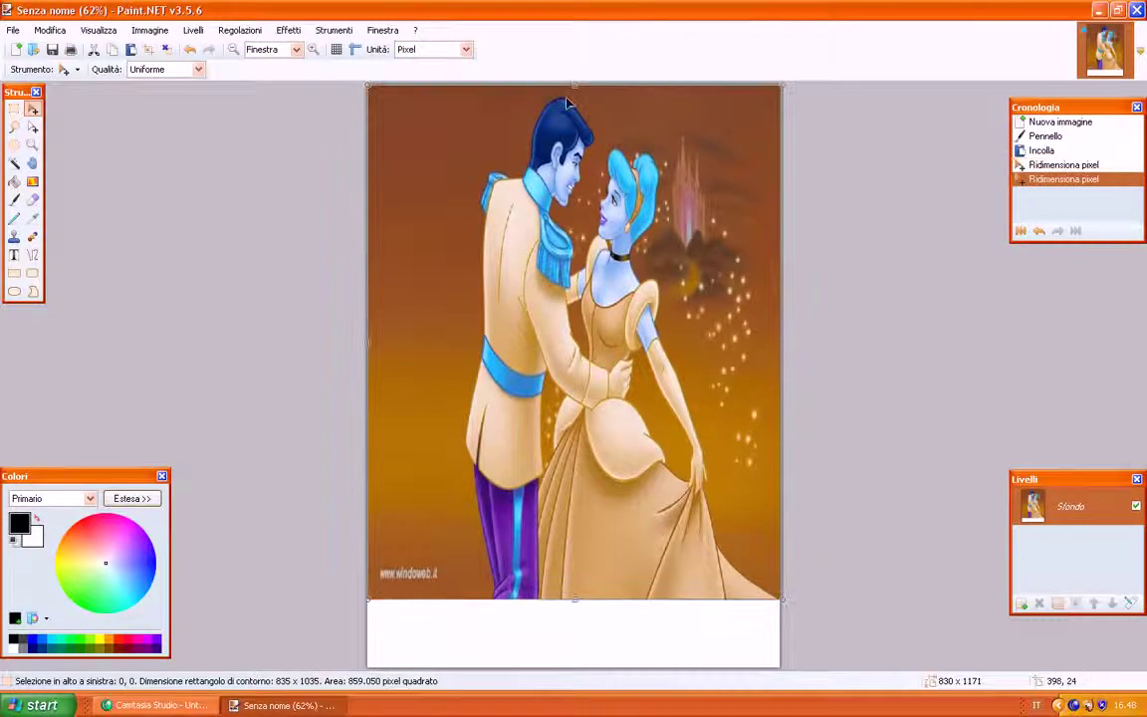
pyautogui.moveTo(573, 85); pyautogui.dragTo(571, 213)
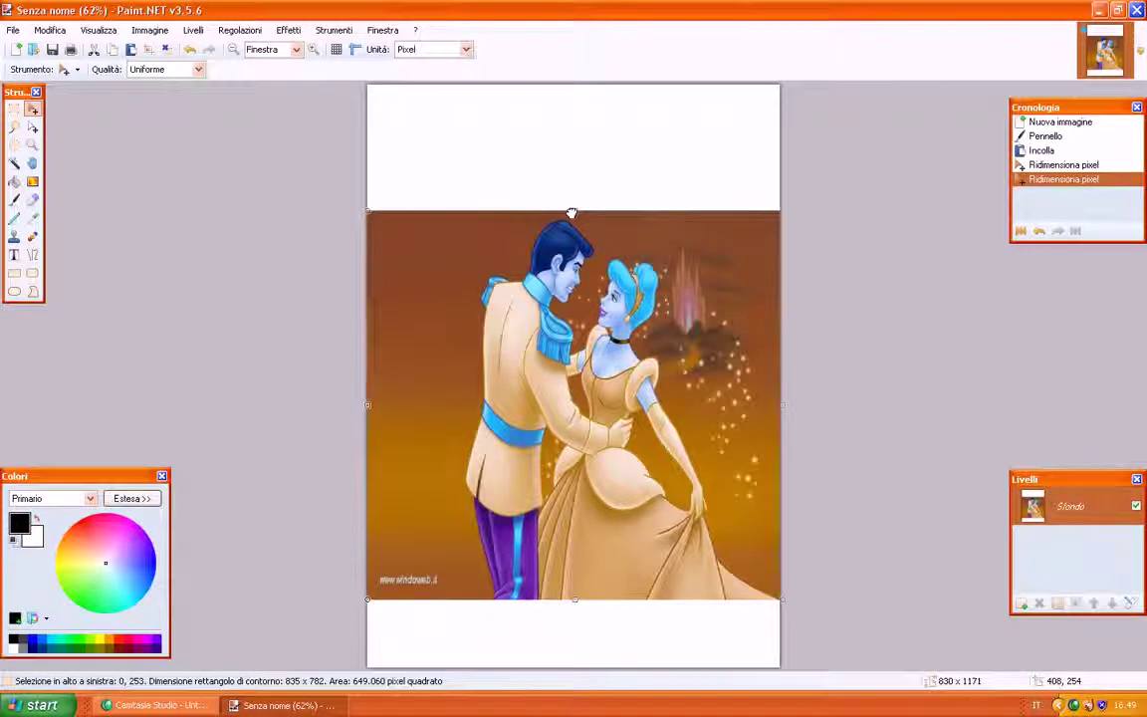
pyautogui.click(572, 213)
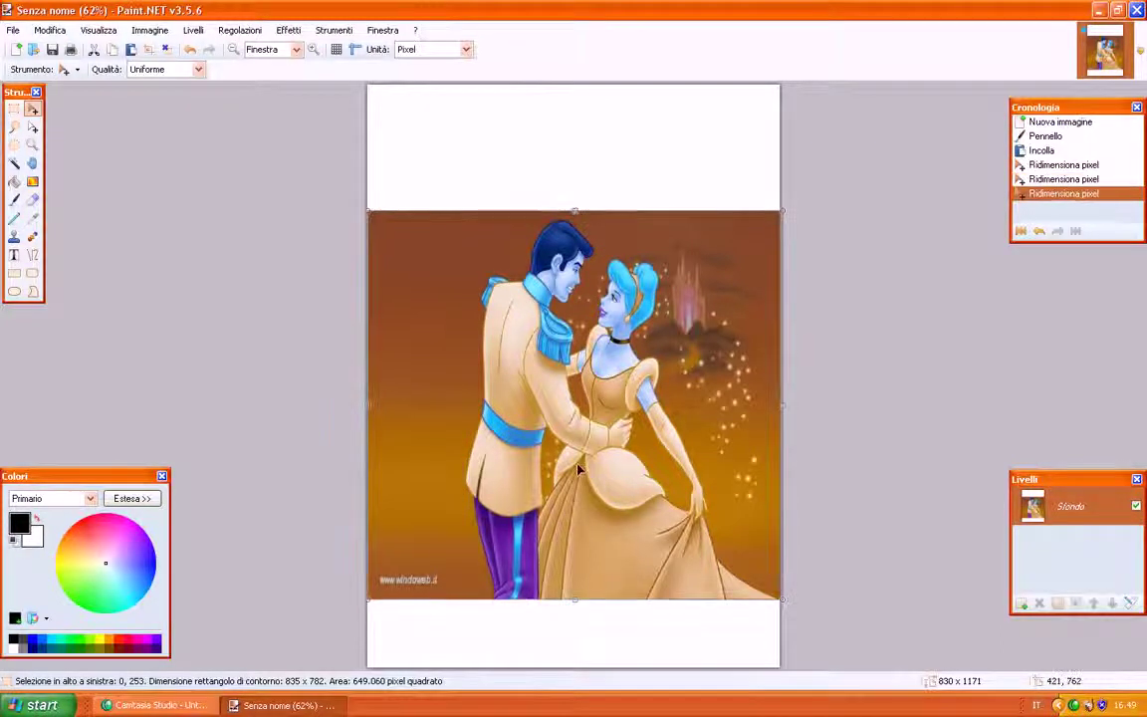
pyautogui.moveTo(577, 598); pyautogui.dragTo(569, 667)
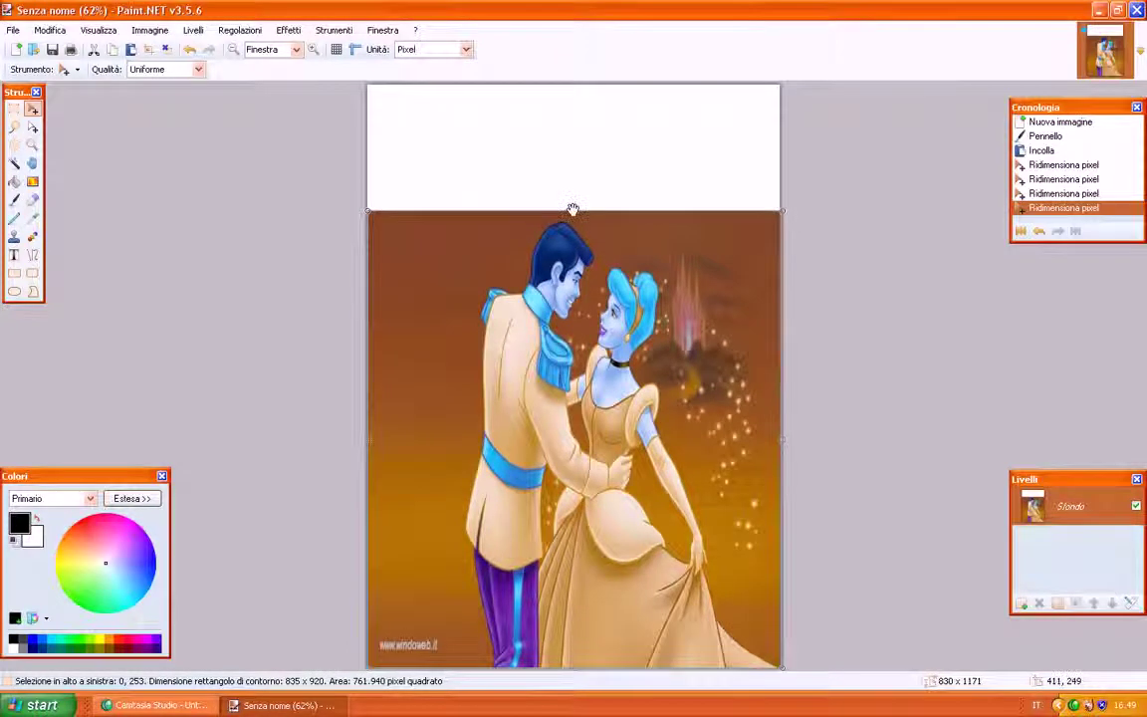
pyautogui.moveTo(573, 208); pyautogui.dragTo(575, 266)
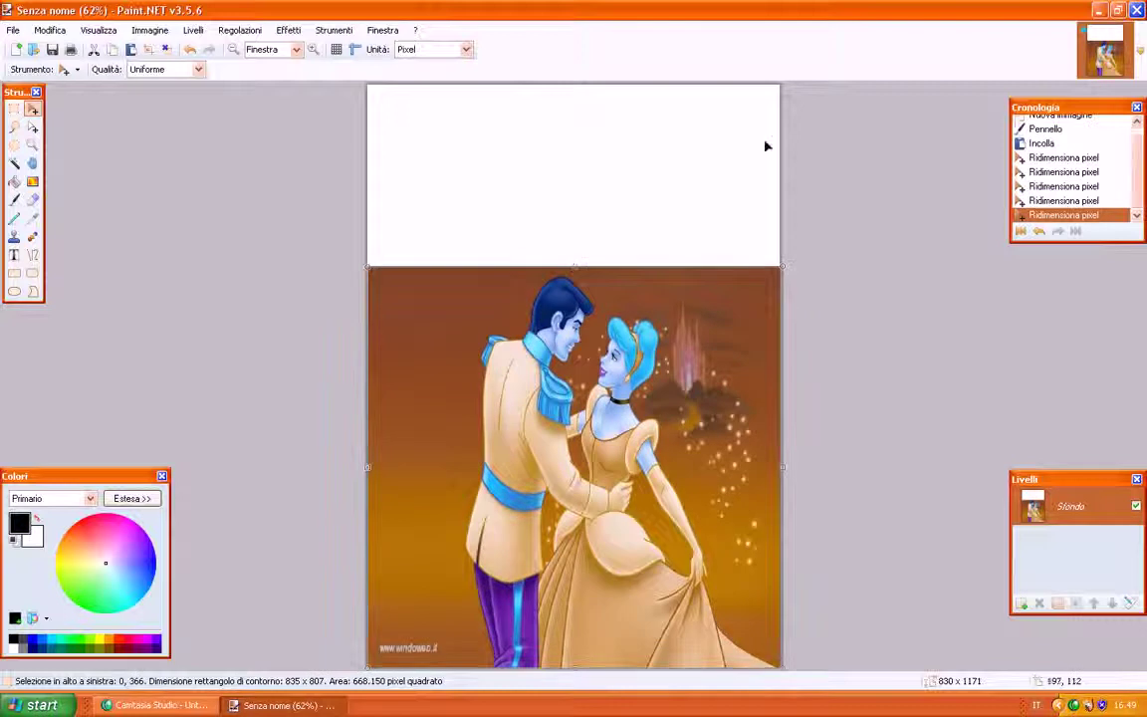
# Step: Copy the lower foto_cartoni image file from the desktop and return to the maximized image
pyautogui.click(1117, 10)
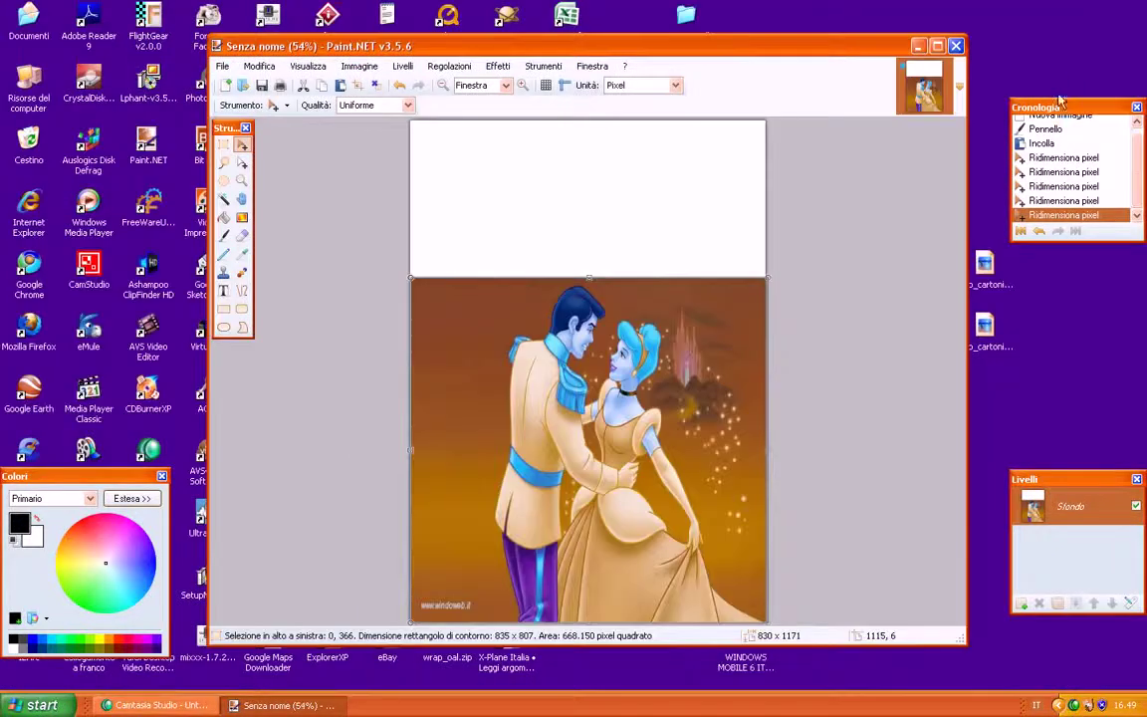
pyautogui.moveTo(729, 50); pyautogui.dragTo(602, 28)
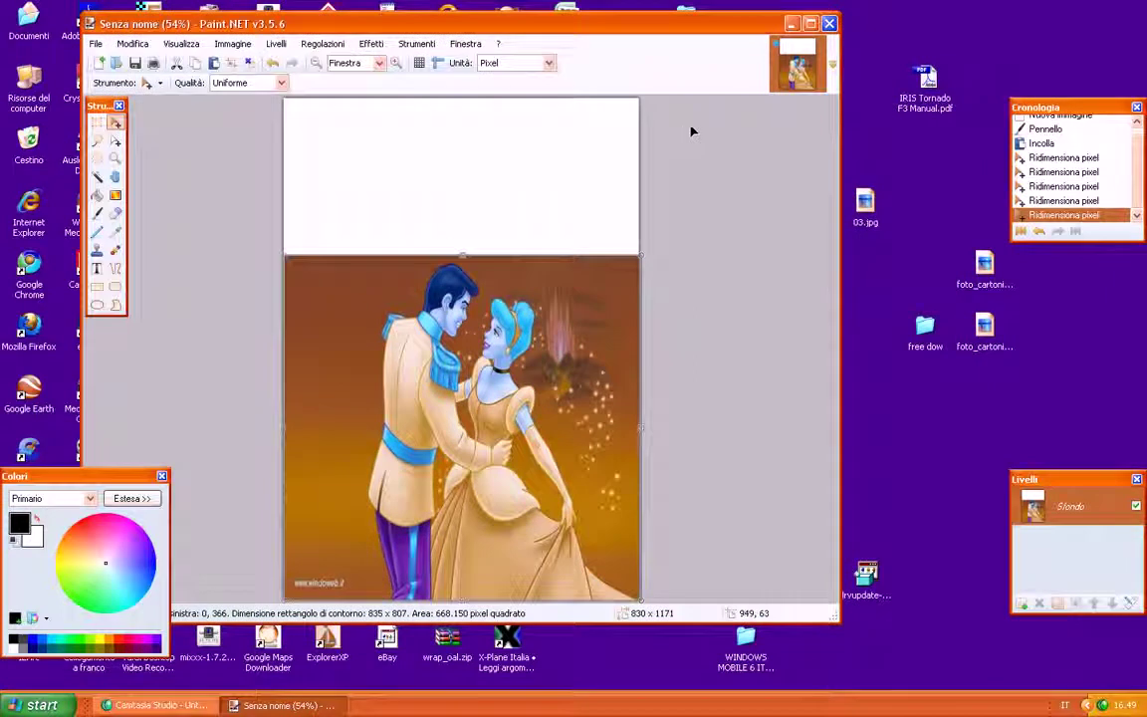
pyautogui.click(984, 336)
pyautogui.rightClick(983, 332)
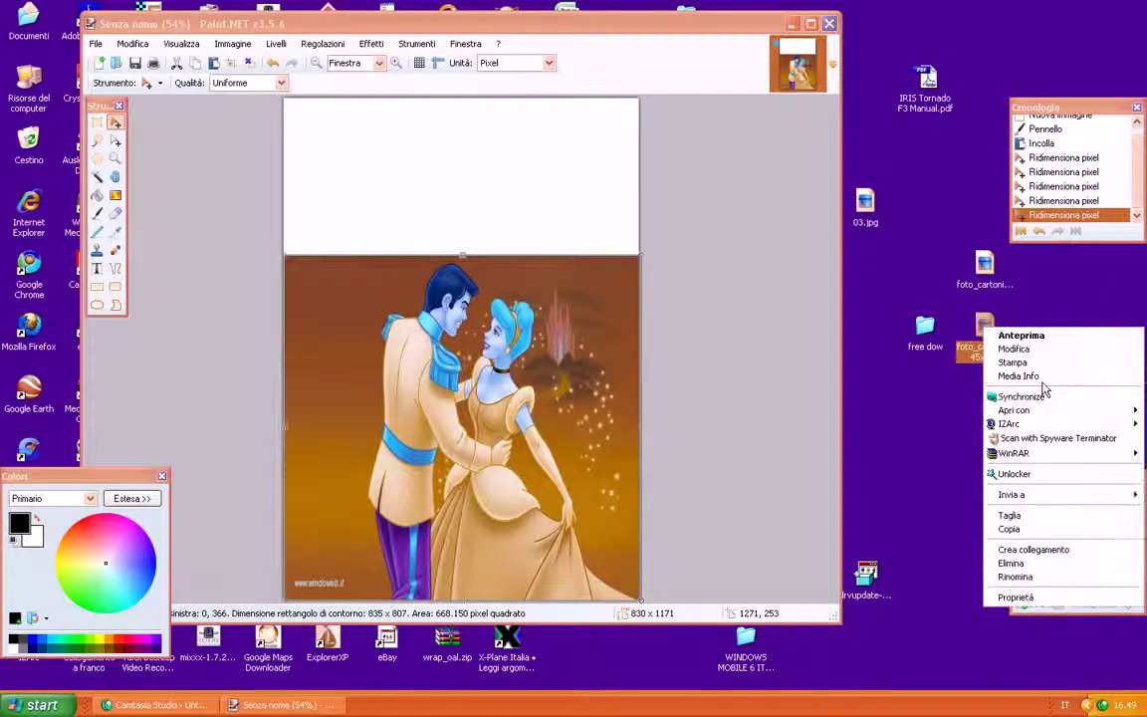
pyautogui.click(1041, 529)
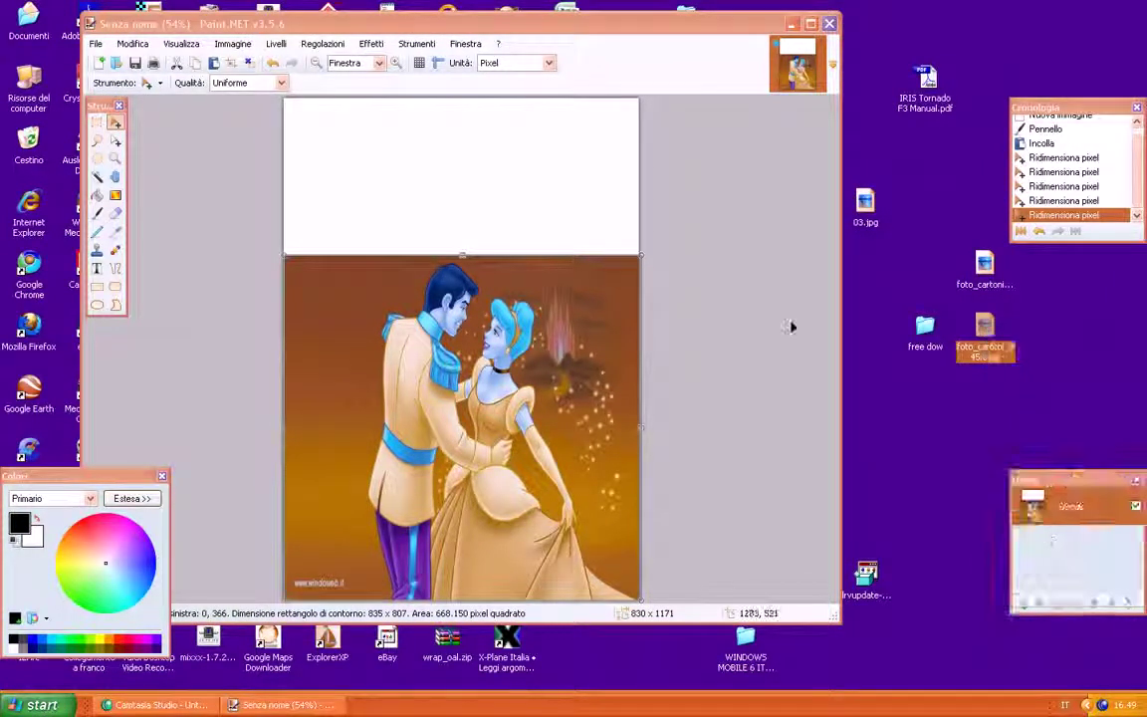
pyautogui.moveTo(610, 22); pyautogui.dragTo(719, 13)
pyautogui.click(921, 14)
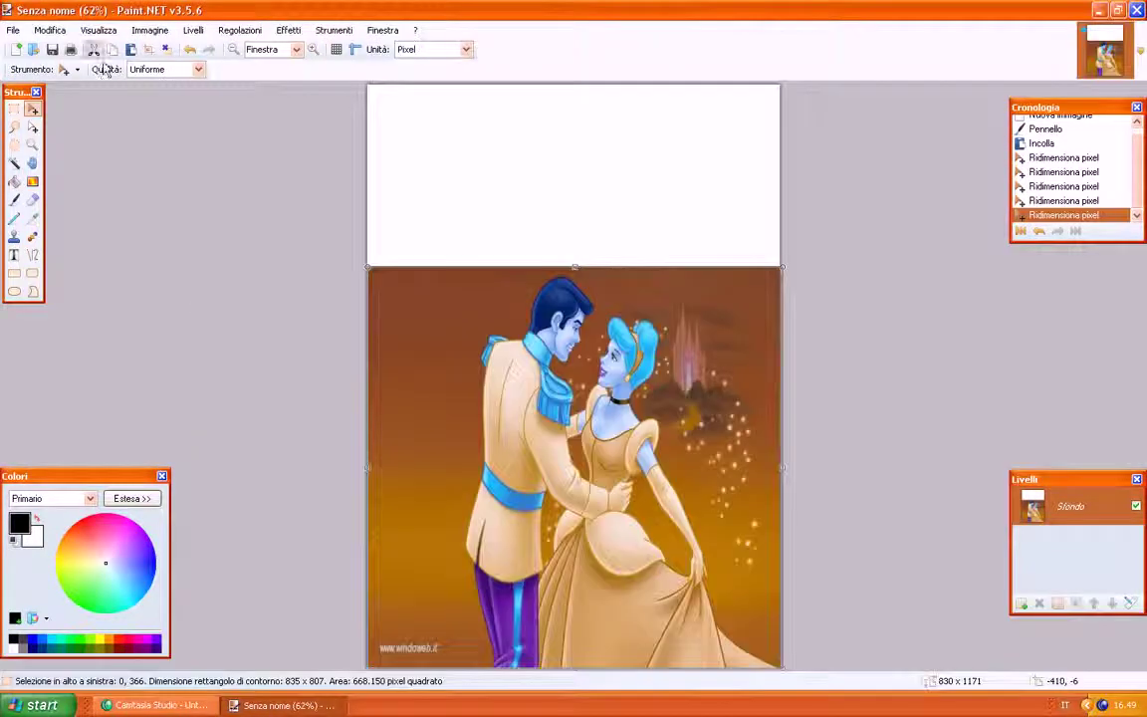
# Step: Paste the second cartoon picture and stretch it to about 830 × 364 pixels, filling the blank area above the couple
pyautogui.click(45, 31)
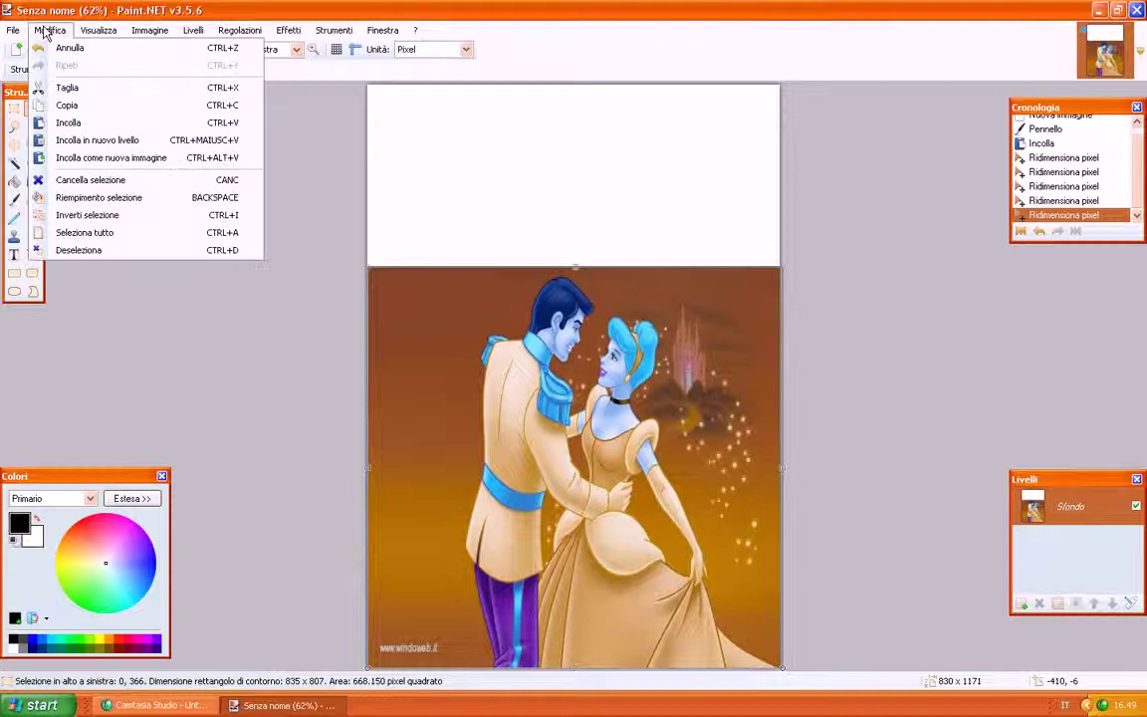
pyautogui.click(105, 125)
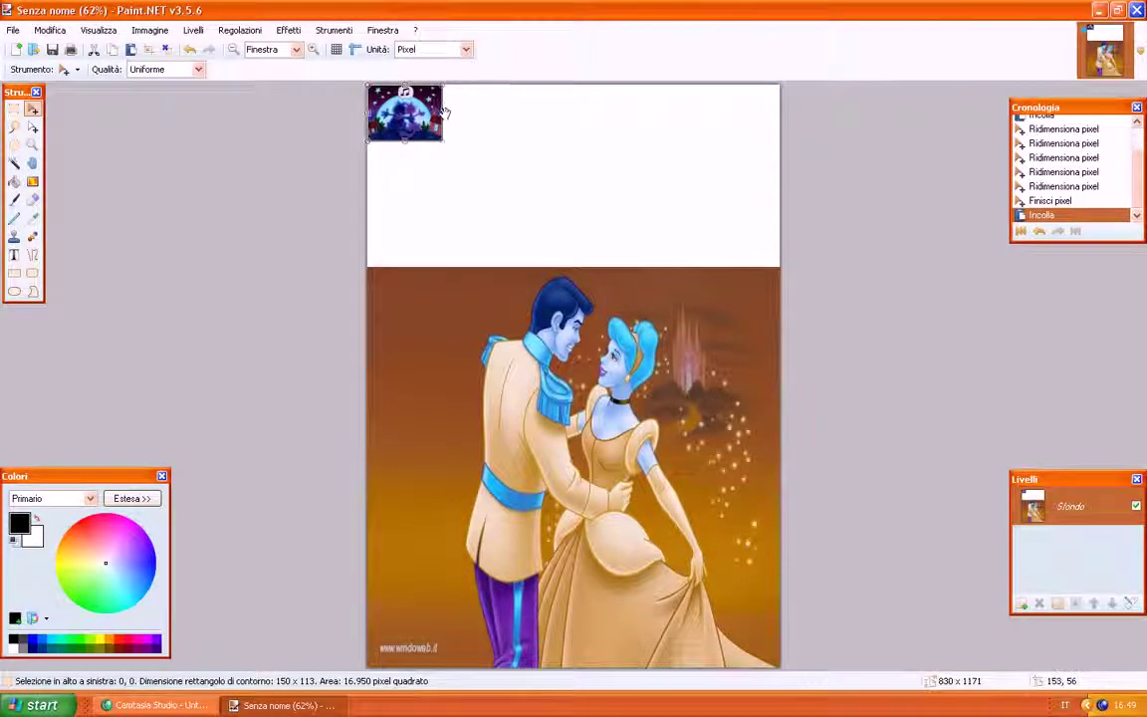
pyautogui.moveTo(444, 113); pyautogui.dragTo(779, 141)
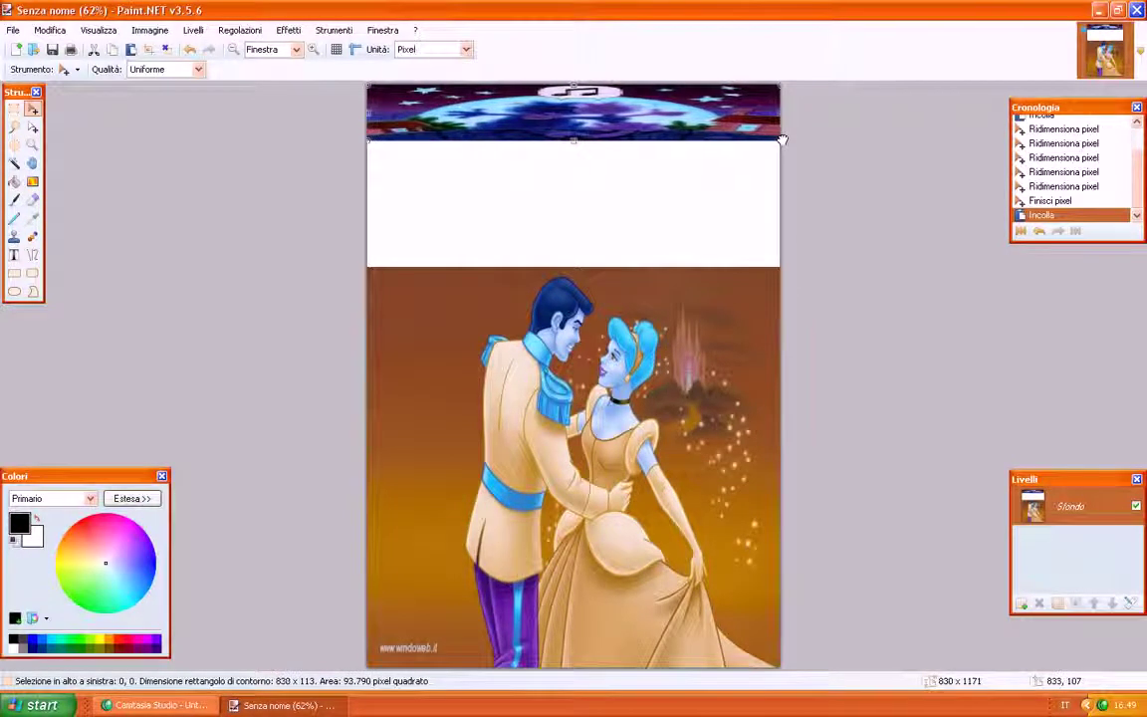
pyautogui.moveTo(574, 140); pyautogui.dragTo(587, 265)
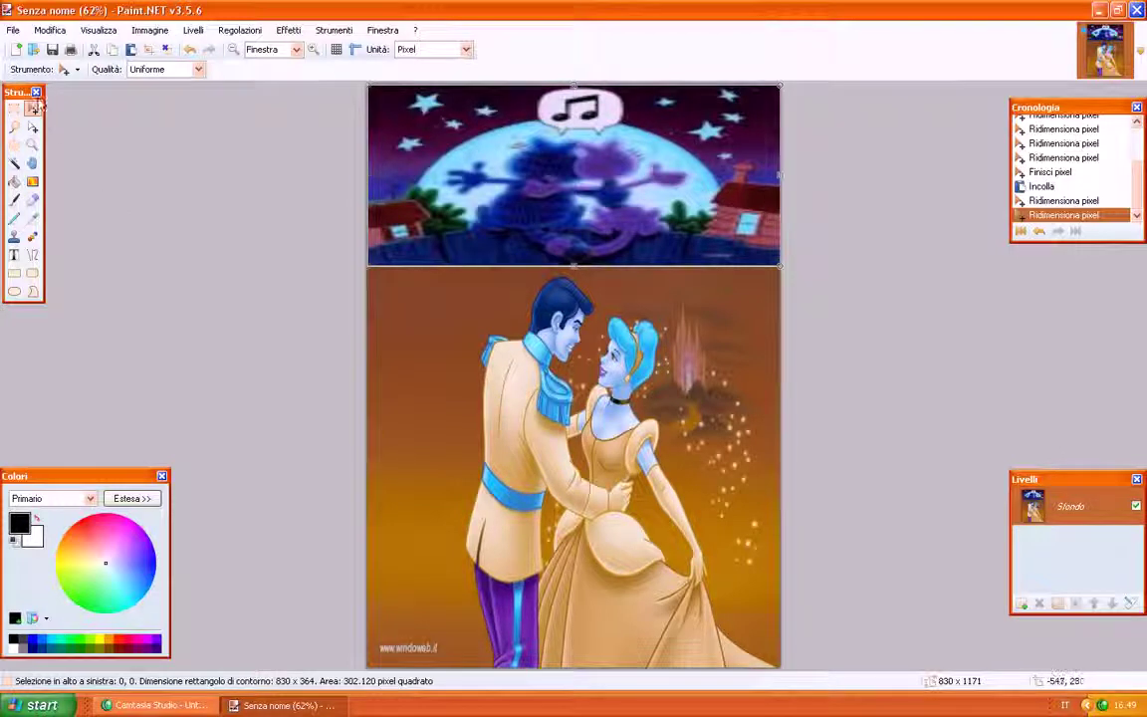
# Step: Set up the Text tool with the Asimov font and a blue primary colour
pyautogui.click(14, 254)
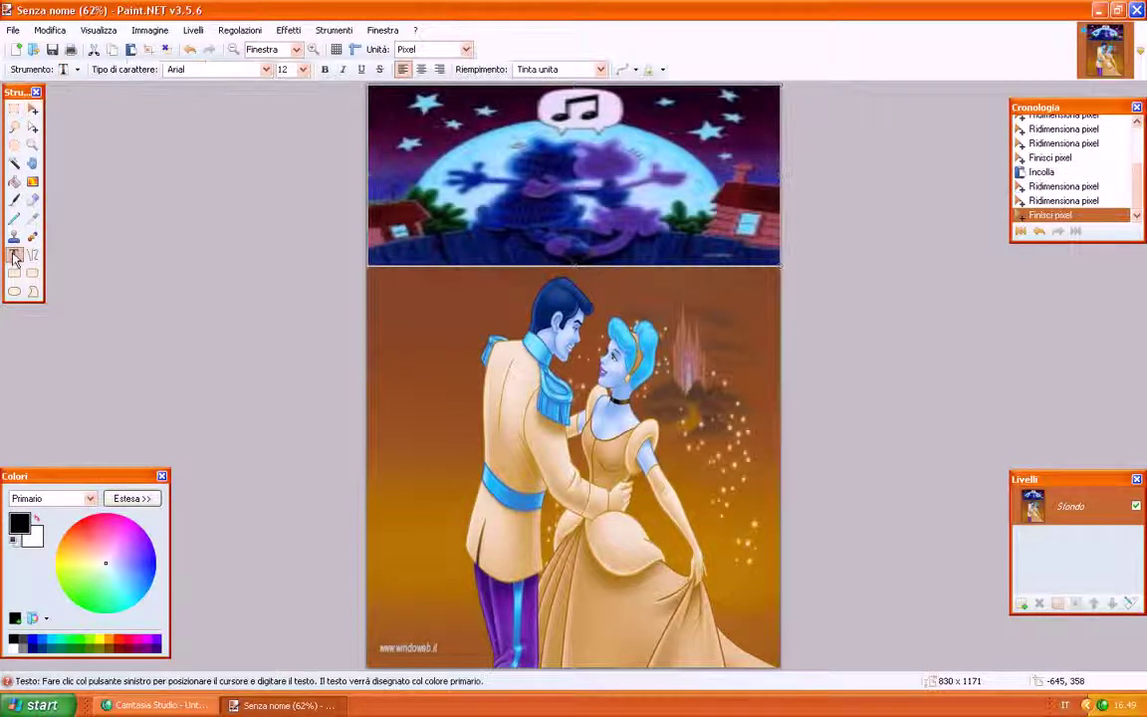
pyautogui.click(265, 70)
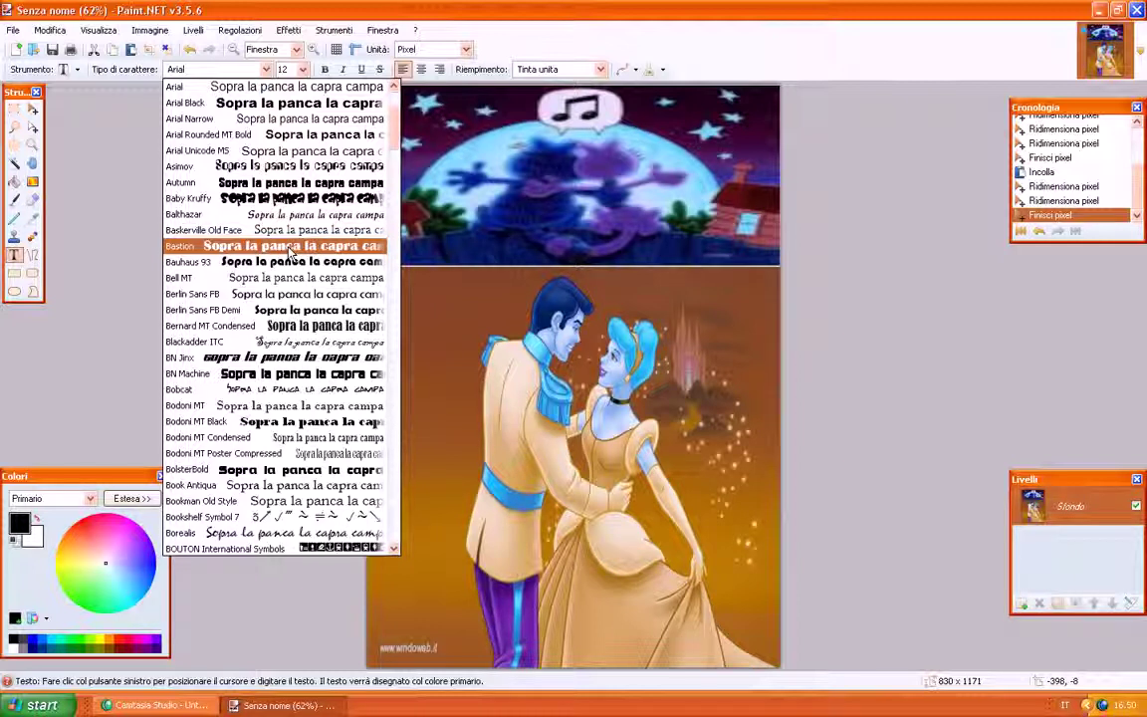
pyautogui.click(278, 167)
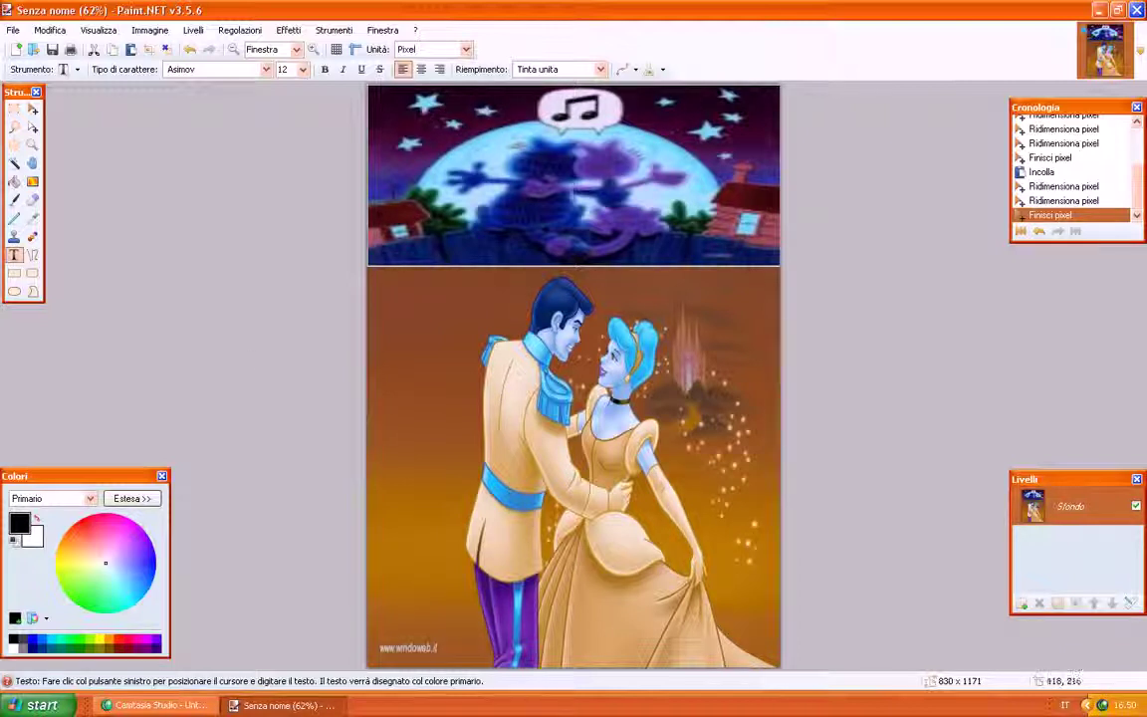
pyautogui.click(147, 564)
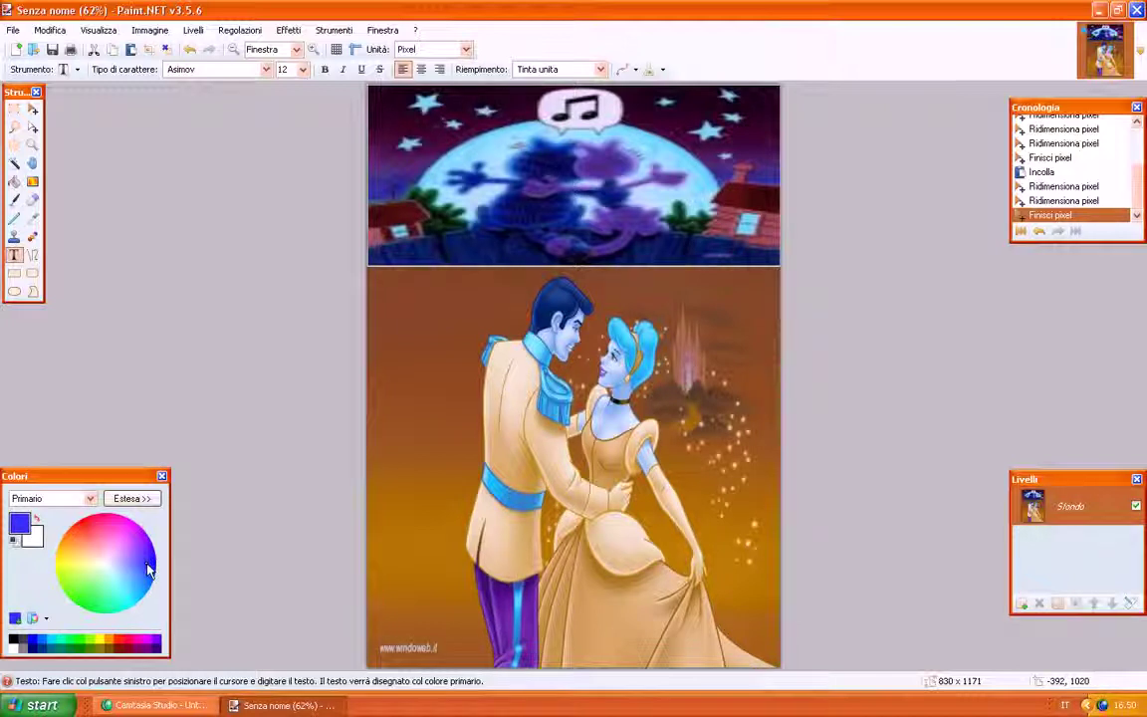
# Step: Write "calendario 2011" in size 24 across the upper part of the night-sky picture
pyautogui.click(303, 72)
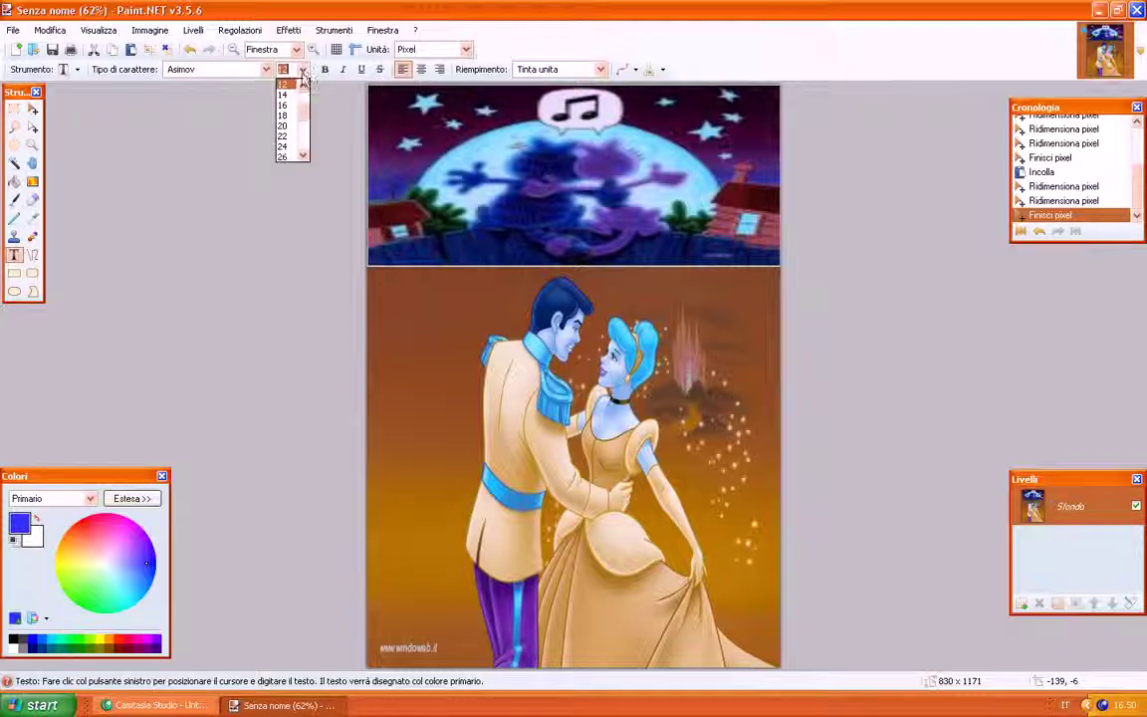
pyautogui.scroll(-1, 304, 117)
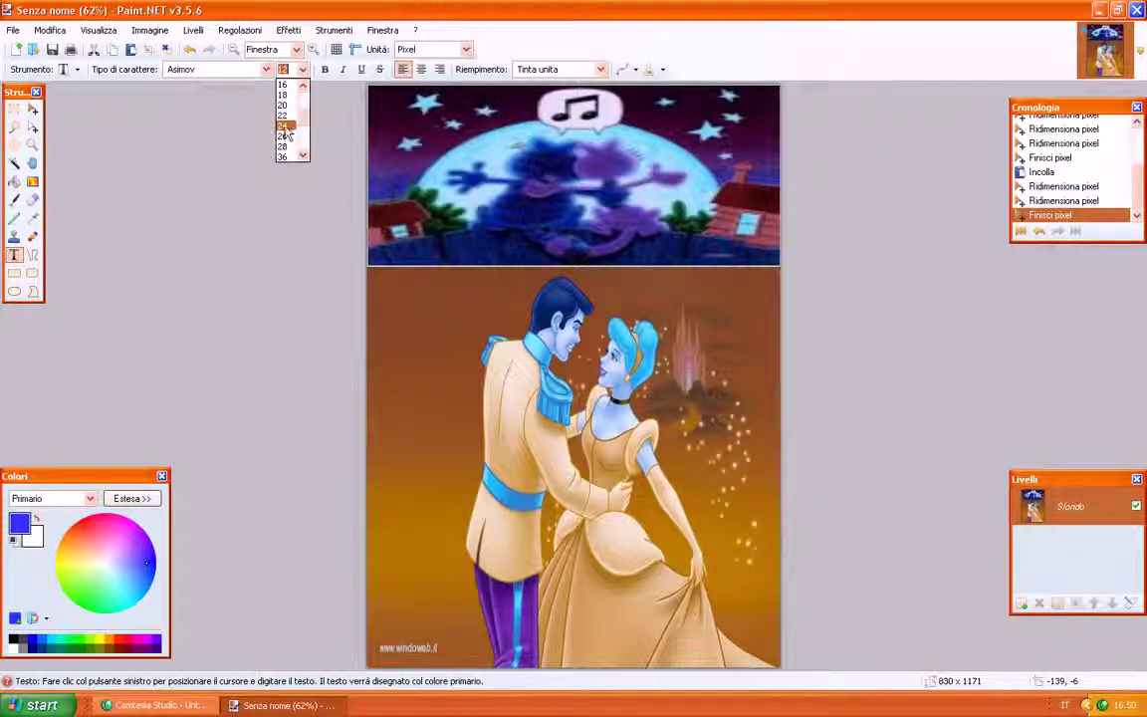
pyautogui.click(284, 126)
pyautogui.click(449, 120)
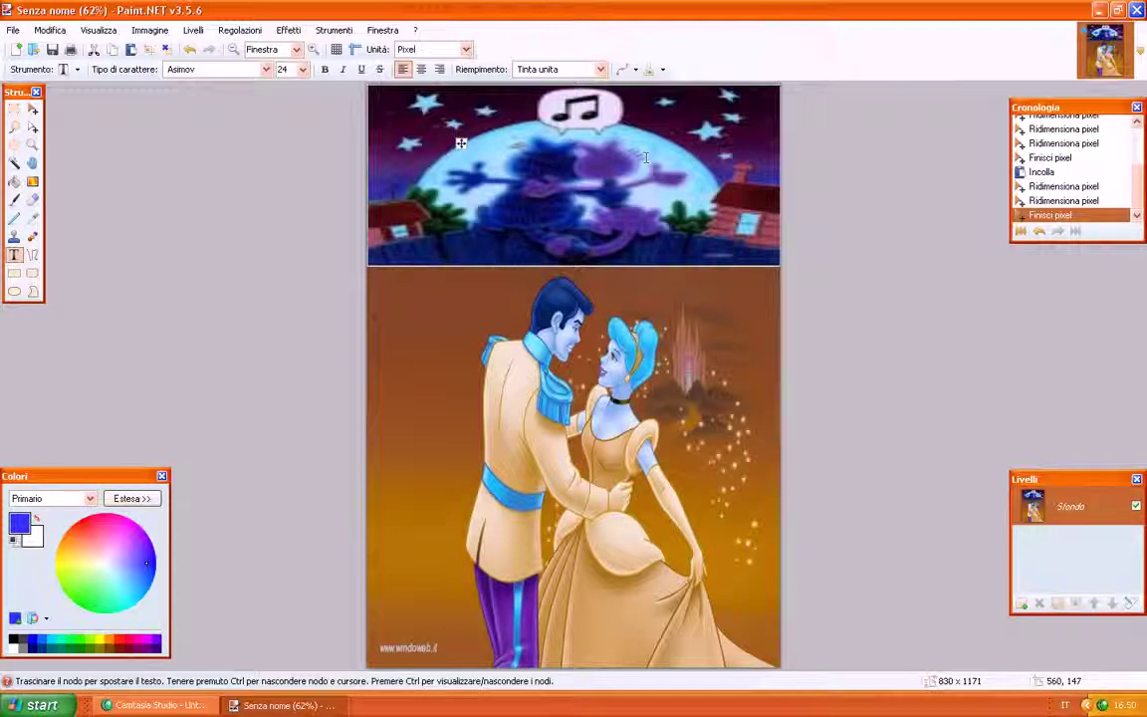
pyautogui.write('Ti')
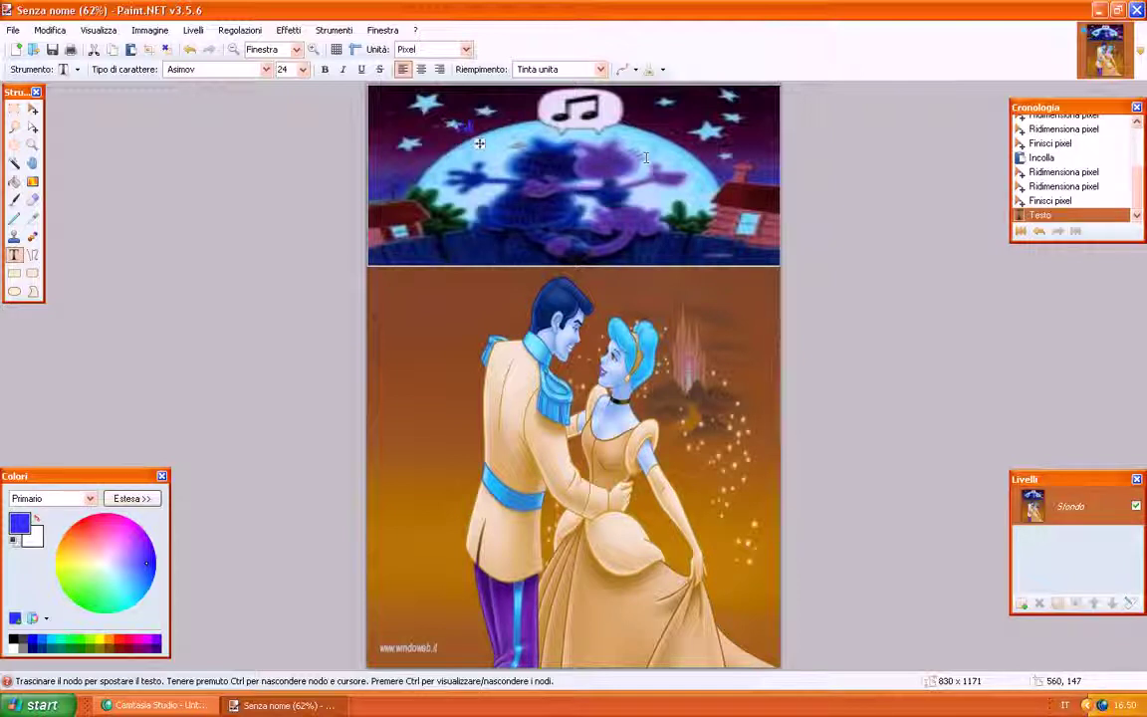
pyautogui.write('tolato')
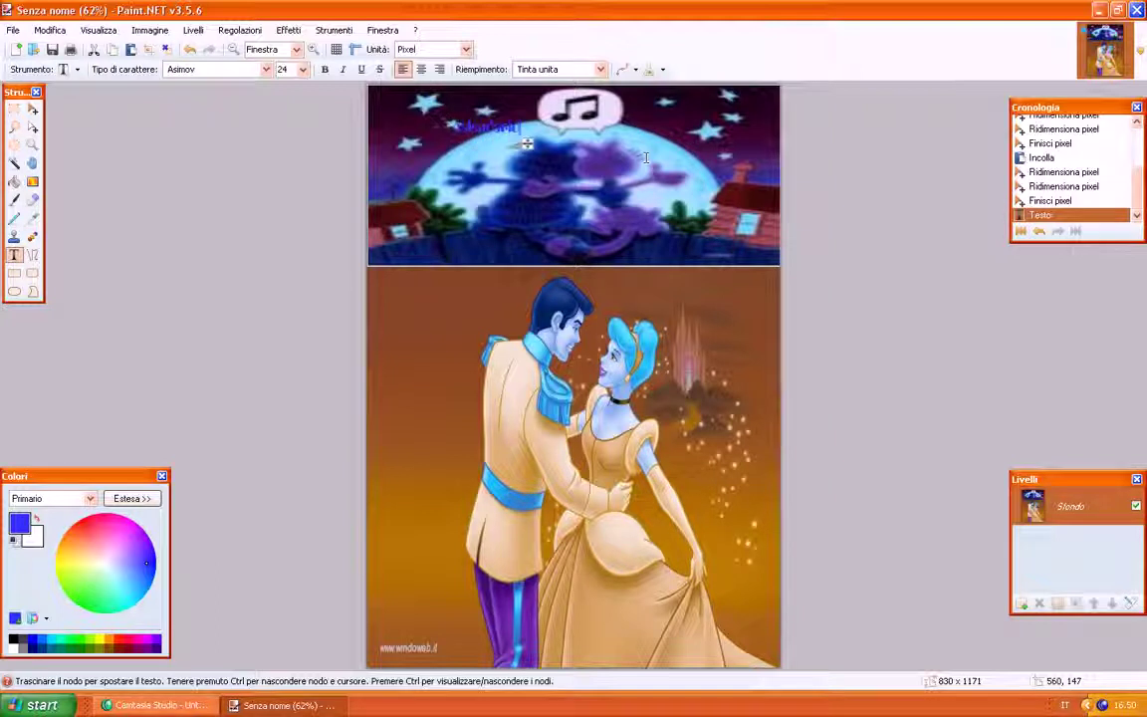
pyautogui.write(' 2011')
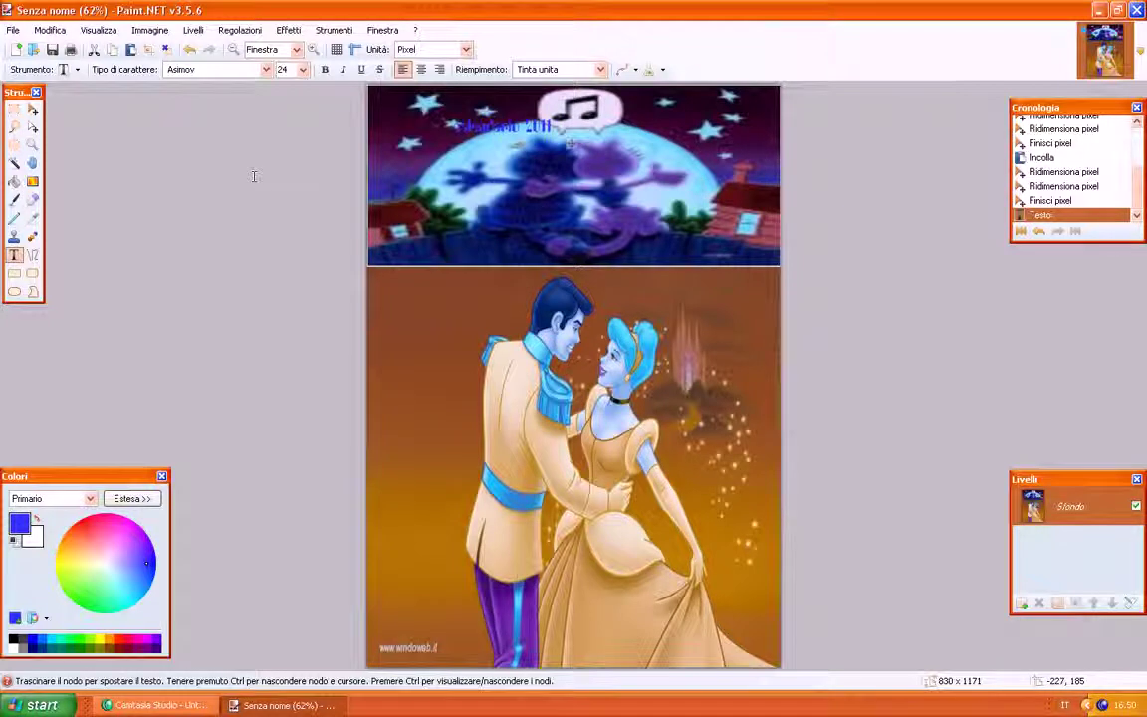
pyautogui.click(15, 182)
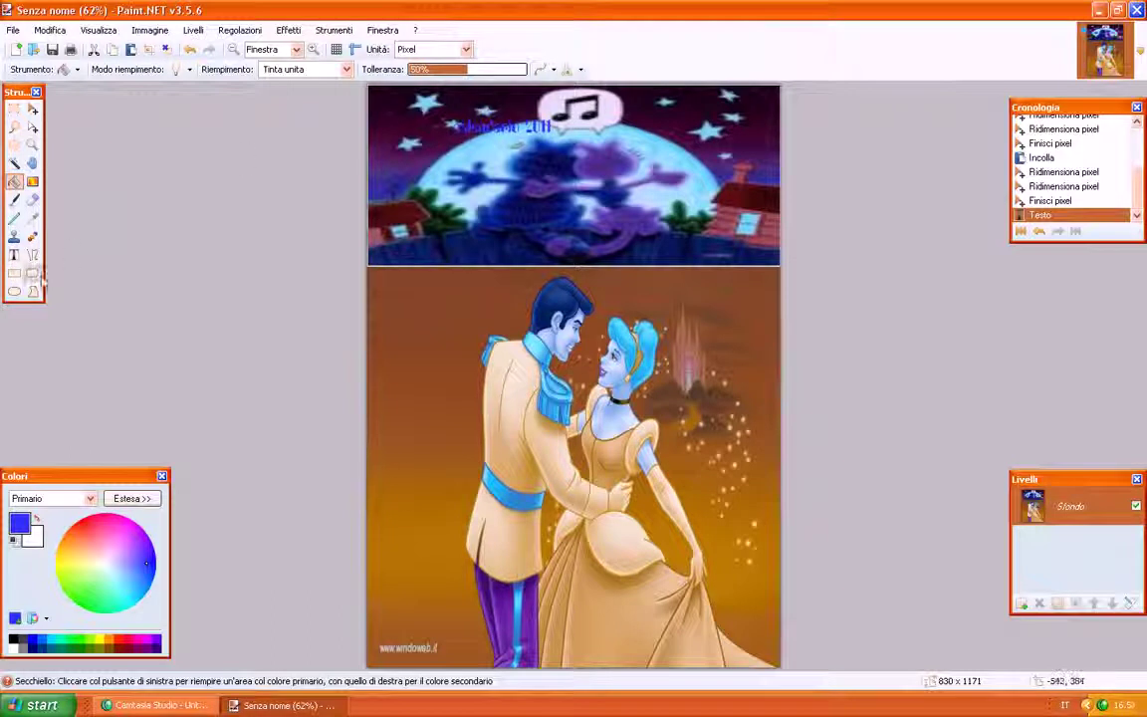
# Step: Add the word "gennaio" in green AcmeFont just after the "calendario 2011" title, below the music bubble
pyautogui.click(13, 254)
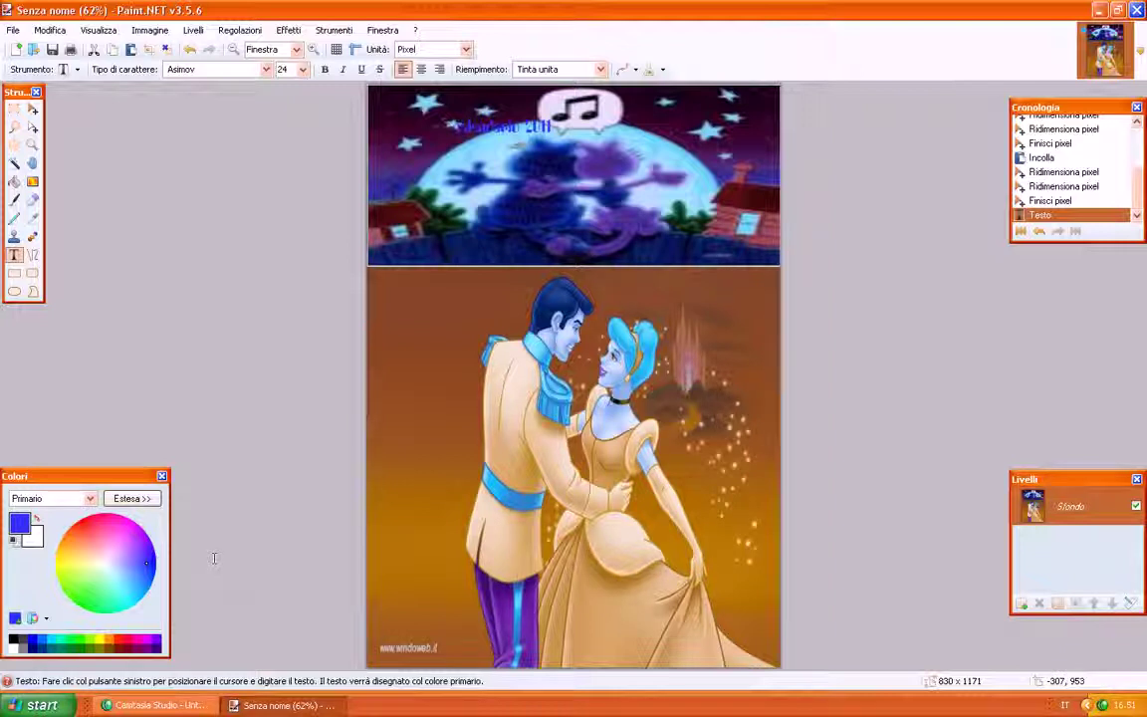
pyautogui.click(85, 599)
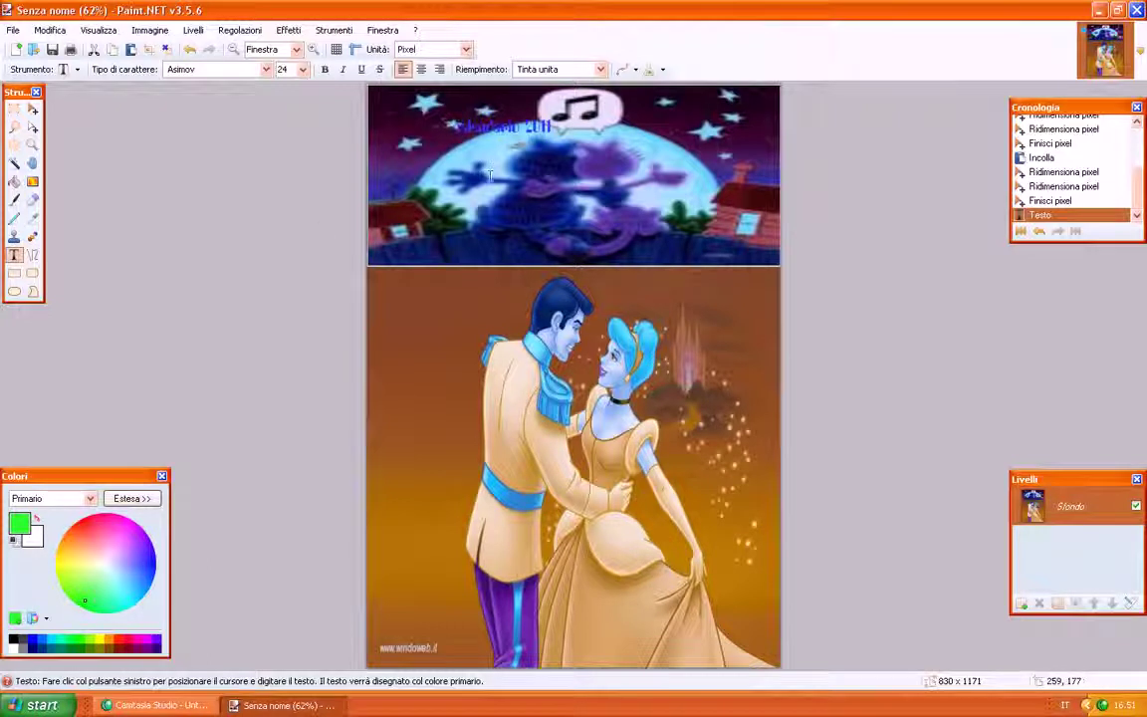
pyautogui.click(589, 145)
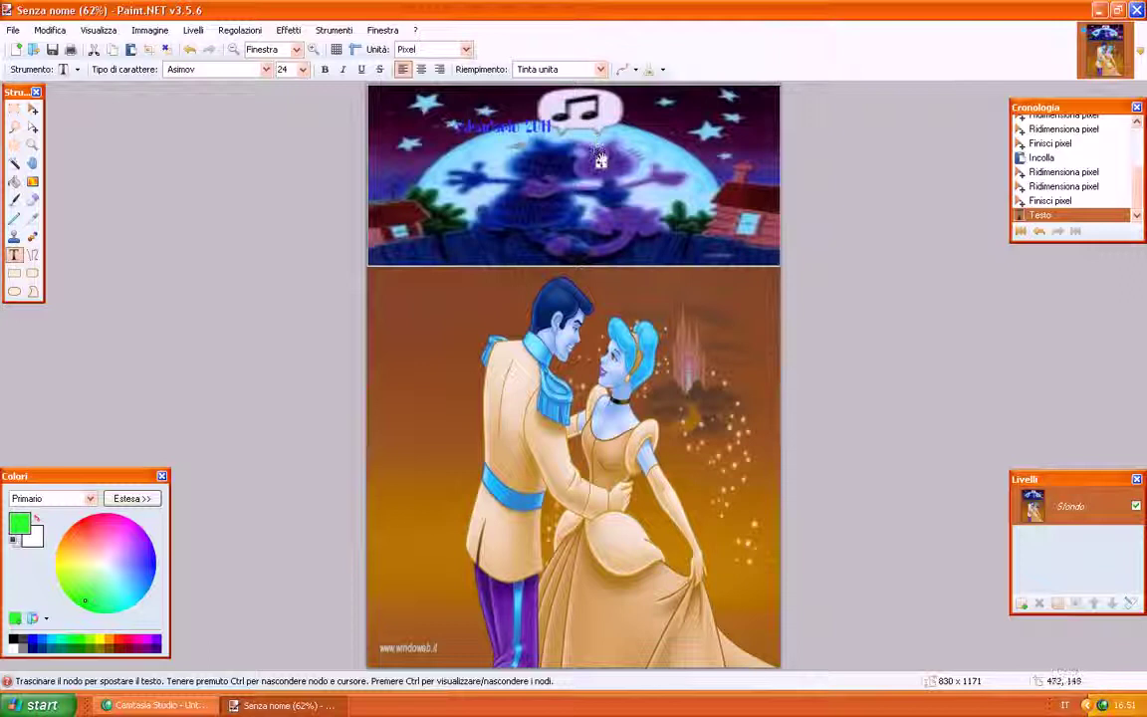
pyautogui.moveTo(603, 166); pyautogui.dragTo(591, 147)
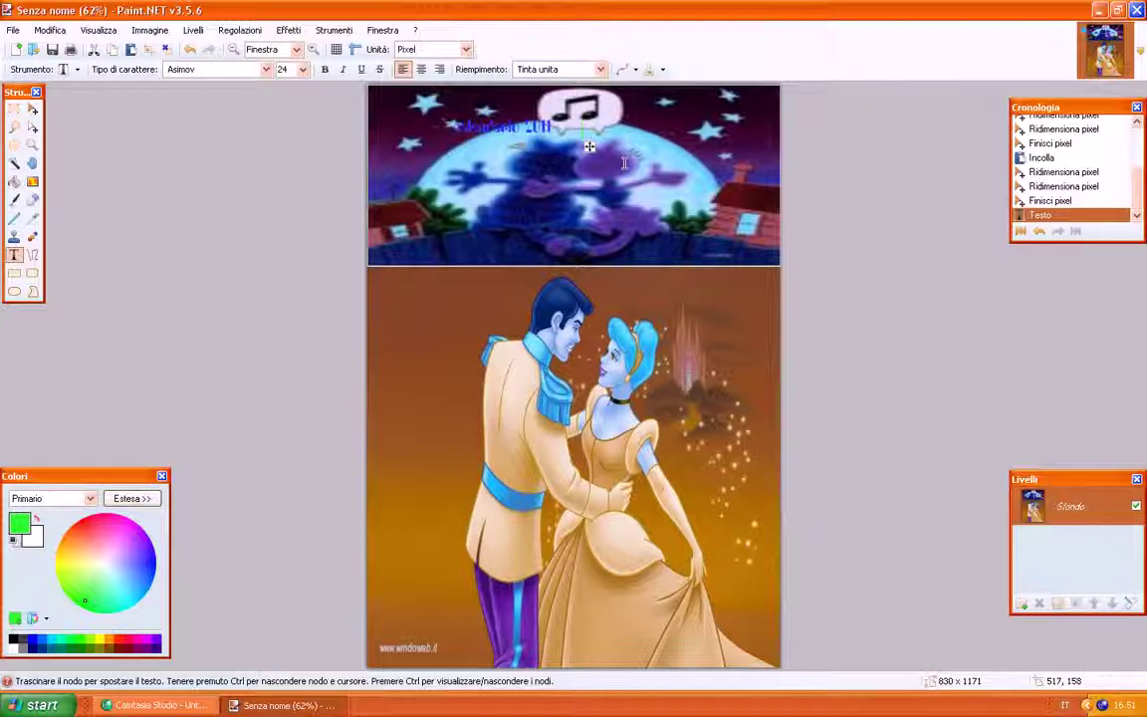
pyautogui.click(266, 69)
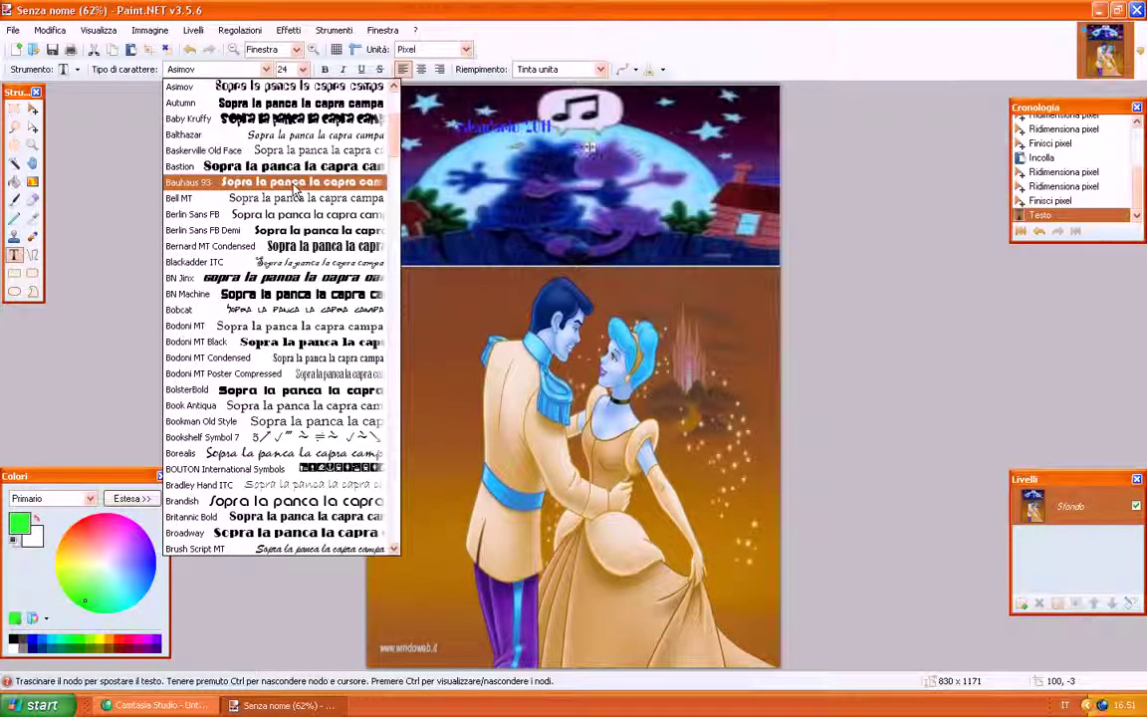
pyautogui.moveTo(396, 149); pyautogui.dragTo(396, 124)
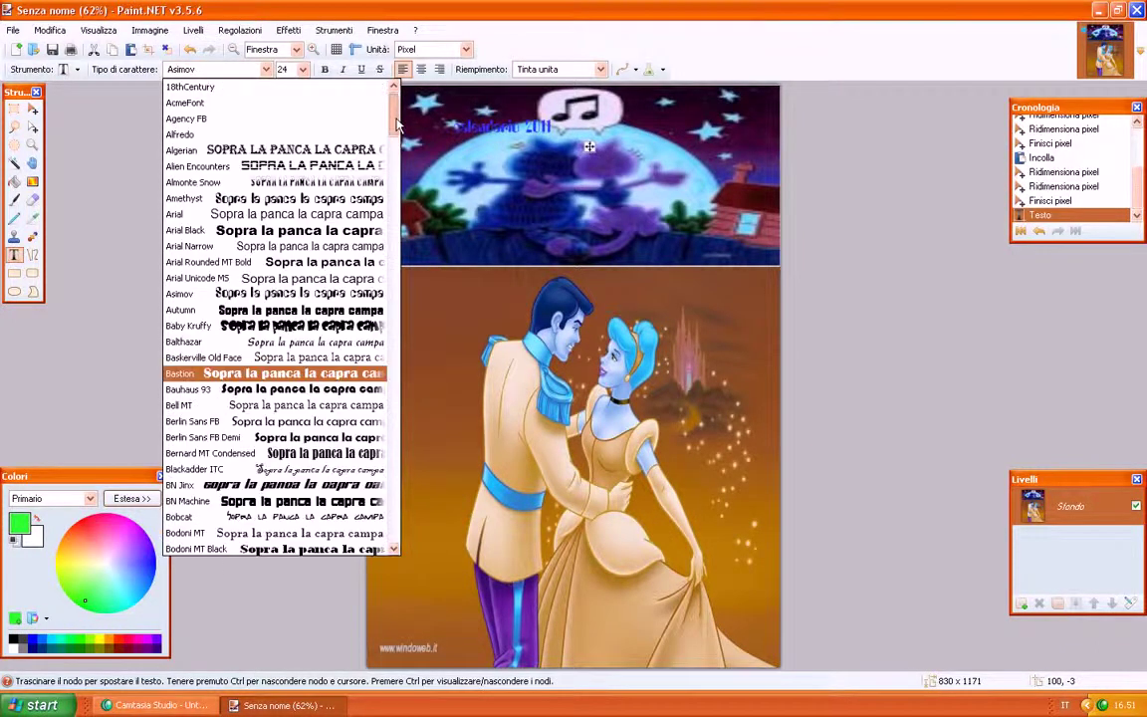
pyautogui.click(306, 105)
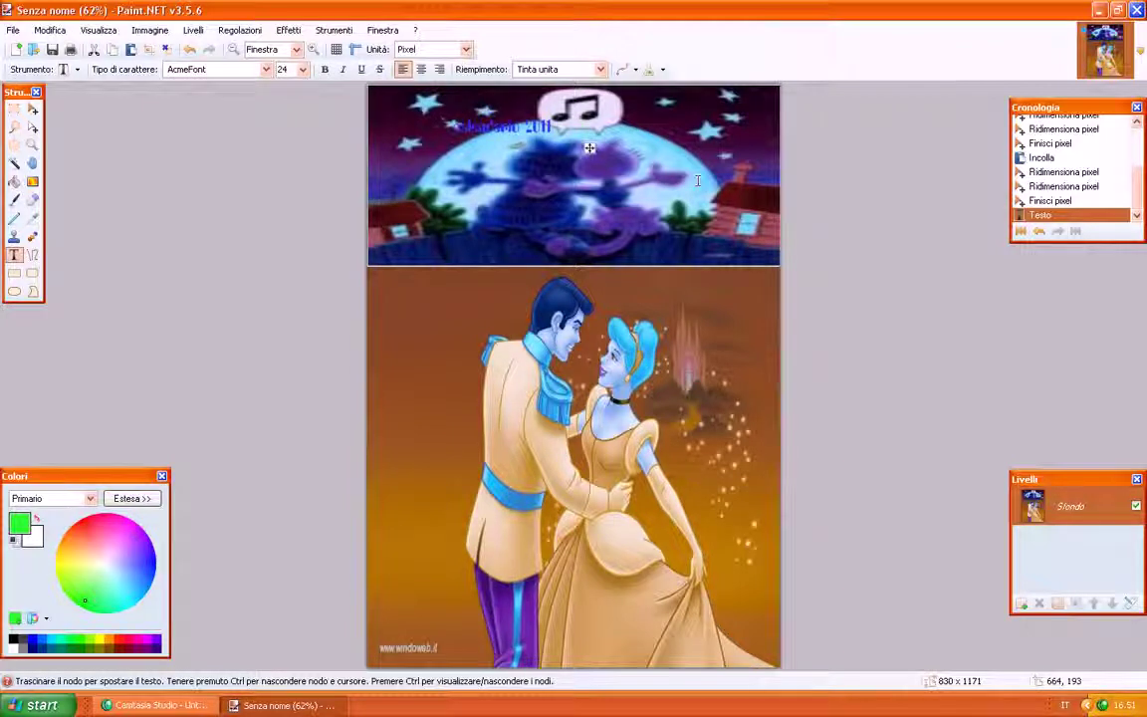
pyautogui.write('gave')
pyautogui.write('date')
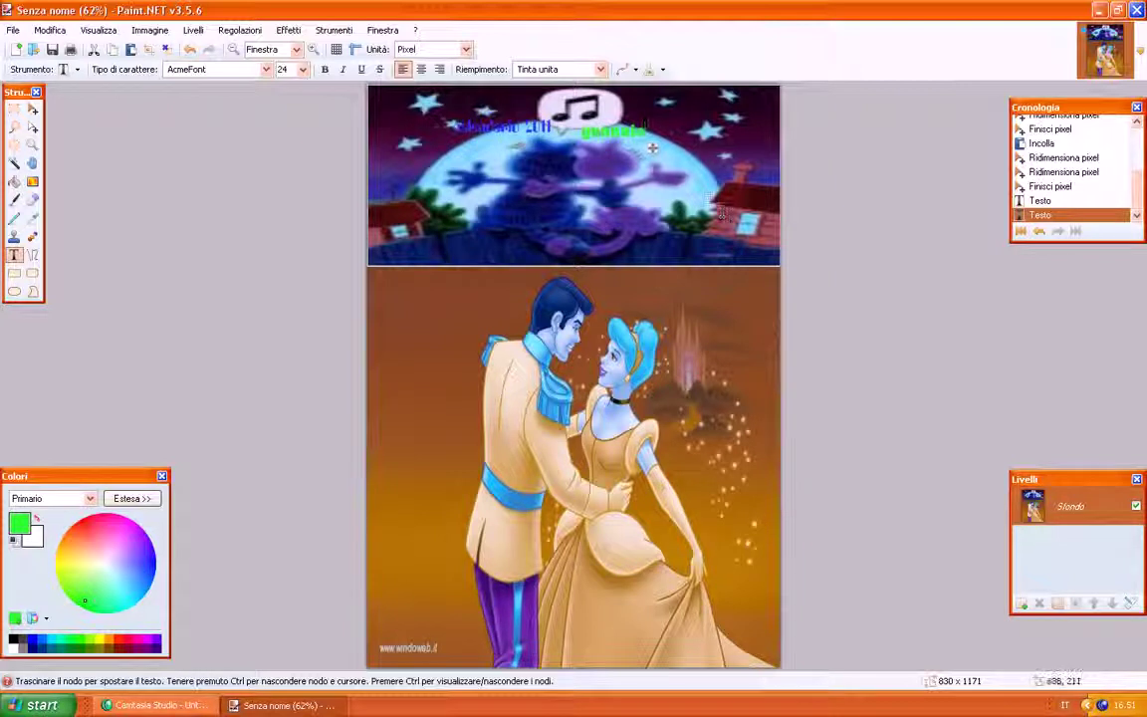
pyautogui.click(14, 181)
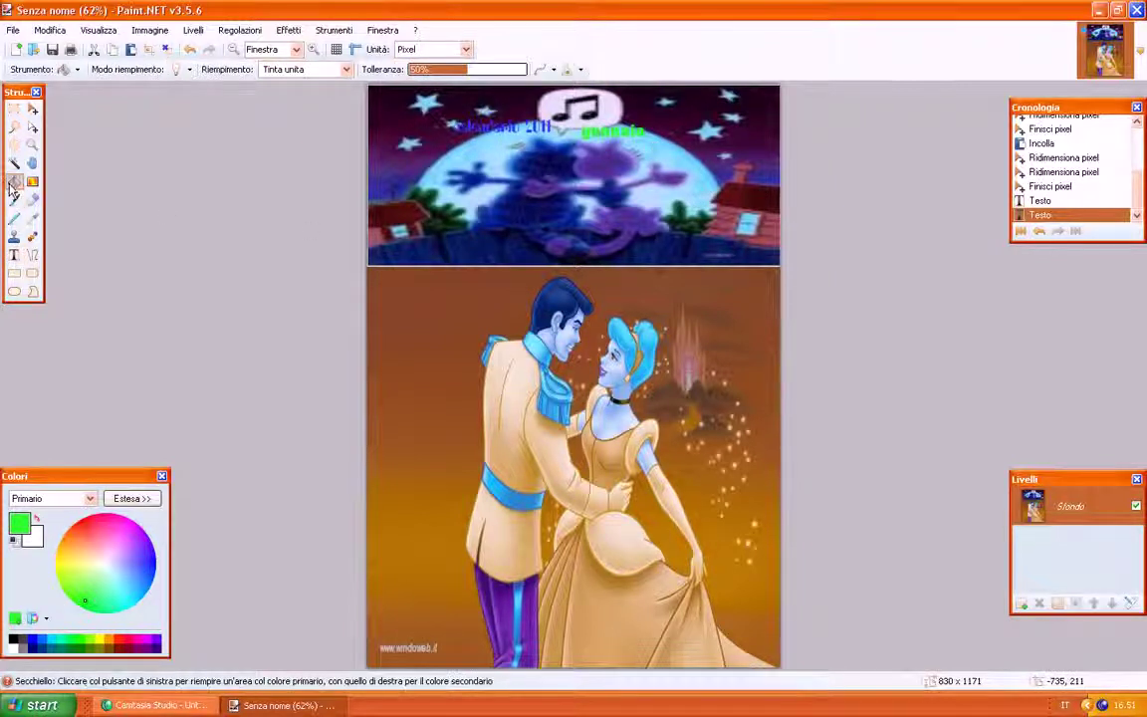
# Step: Set up the Text tool with a blue primary colour and font size 20
pyautogui.click(14, 255)
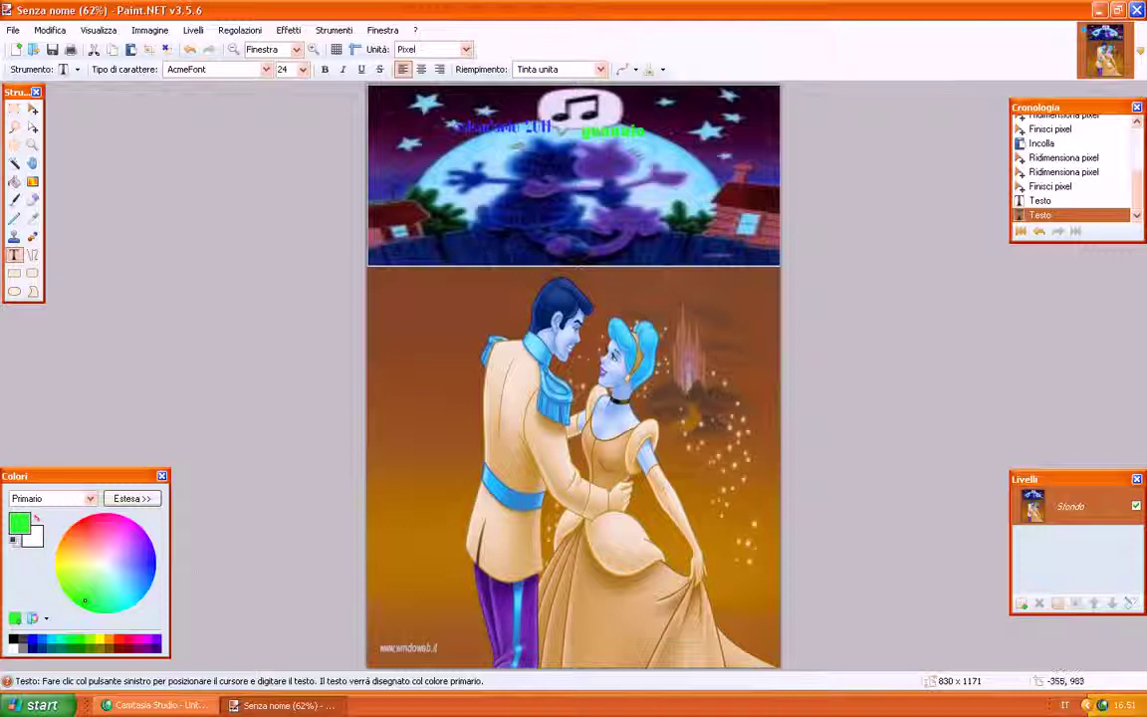
pyautogui.click(148, 561)
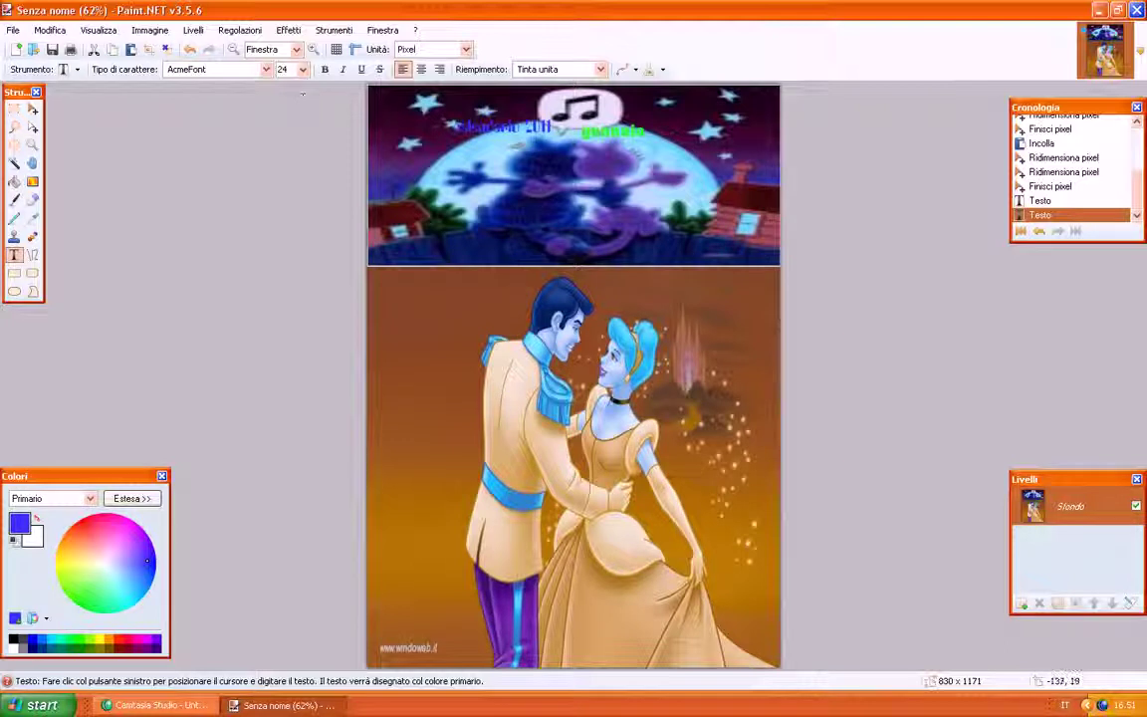
pyautogui.click(301, 68)
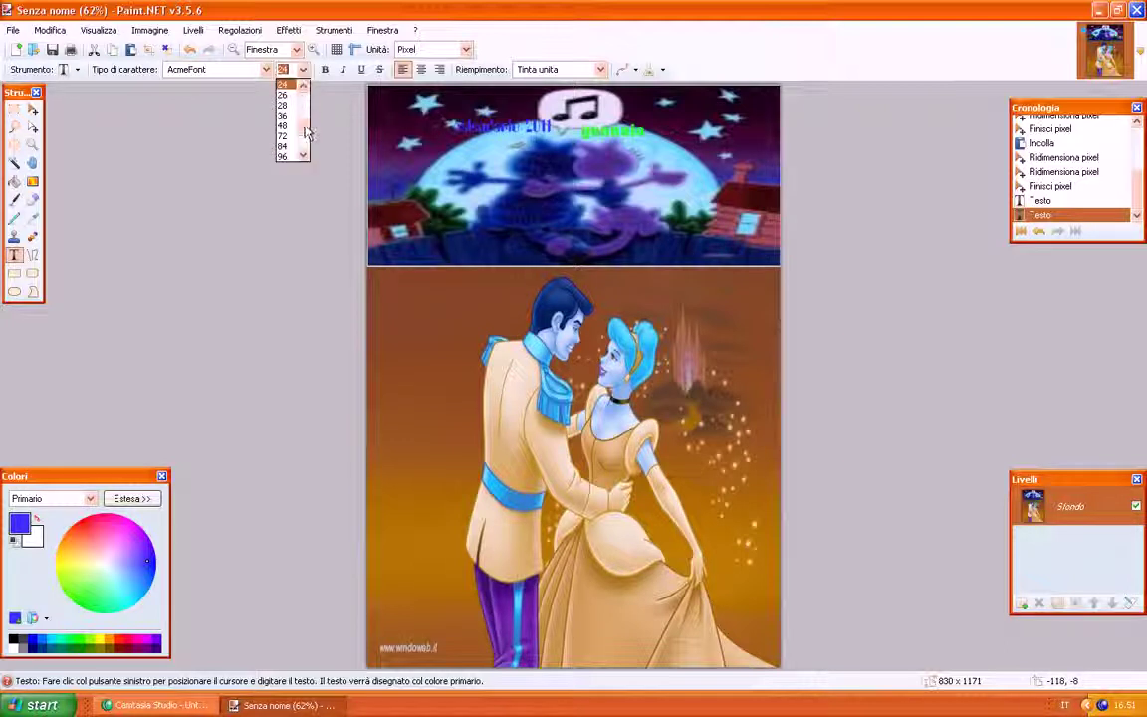
pyautogui.click(282, 105)
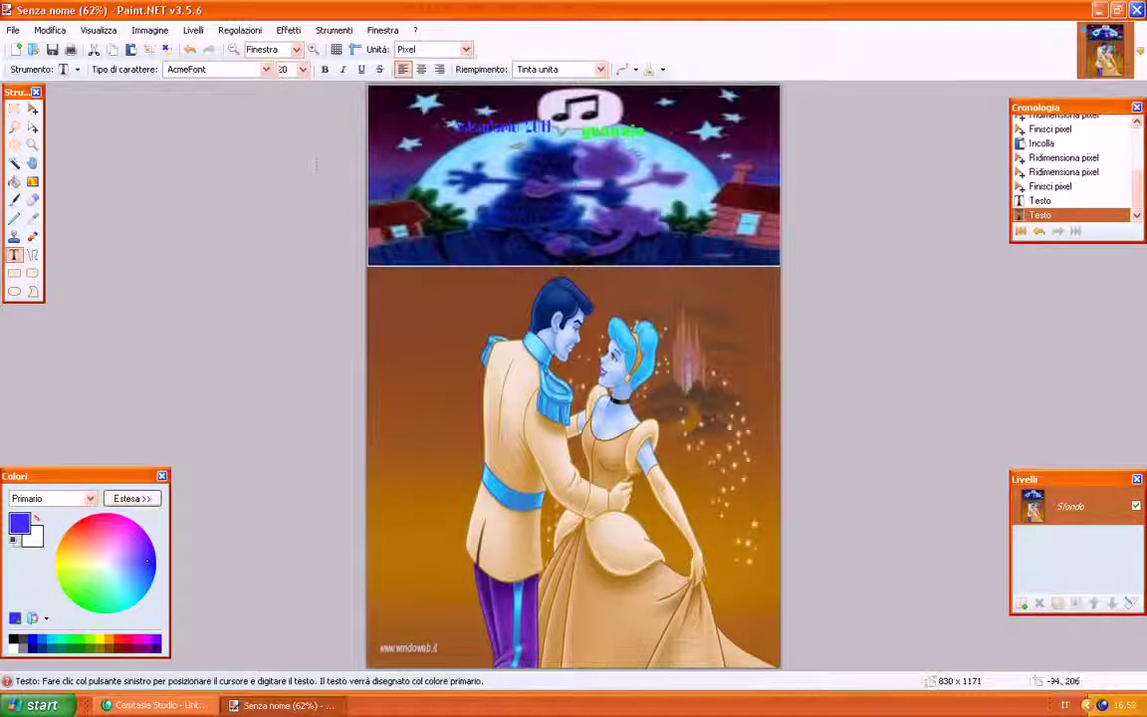
# Step: Try to add blue text in the empty area beside the prince, then at the lower part of the upper picture
pyautogui.click(400, 318)
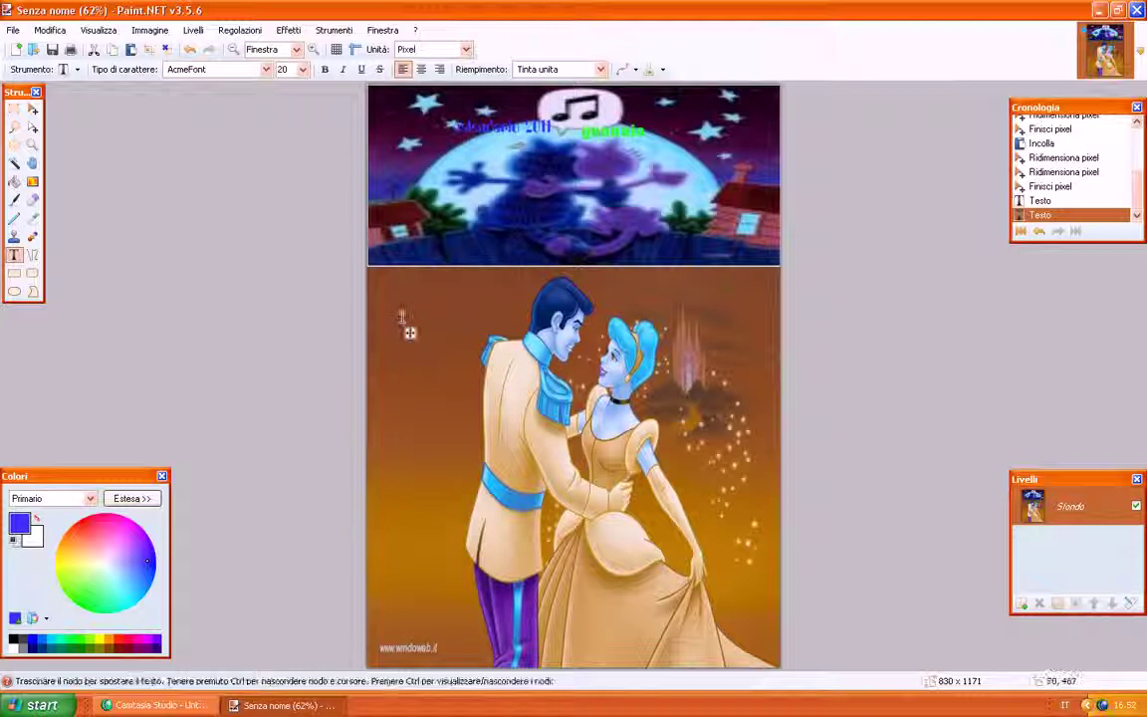
pyautogui.moveTo(396, 313); pyautogui.dragTo(396, 308)
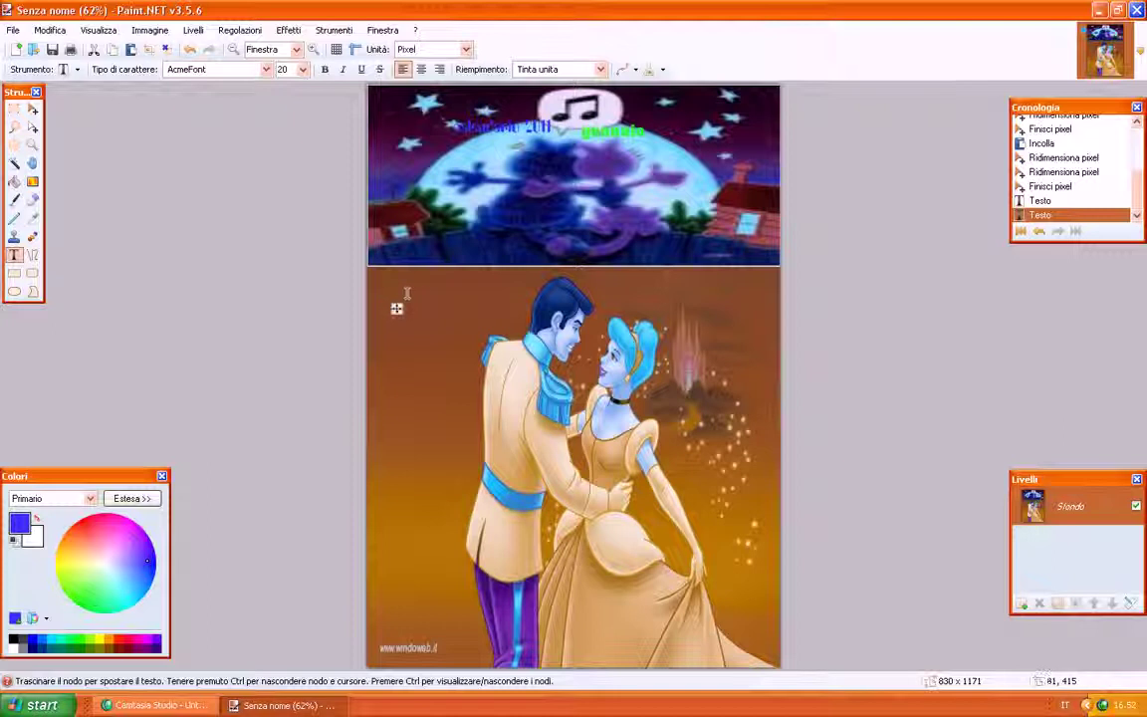
pyautogui.moveTo(396, 309); pyautogui.dragTo(409, 307)
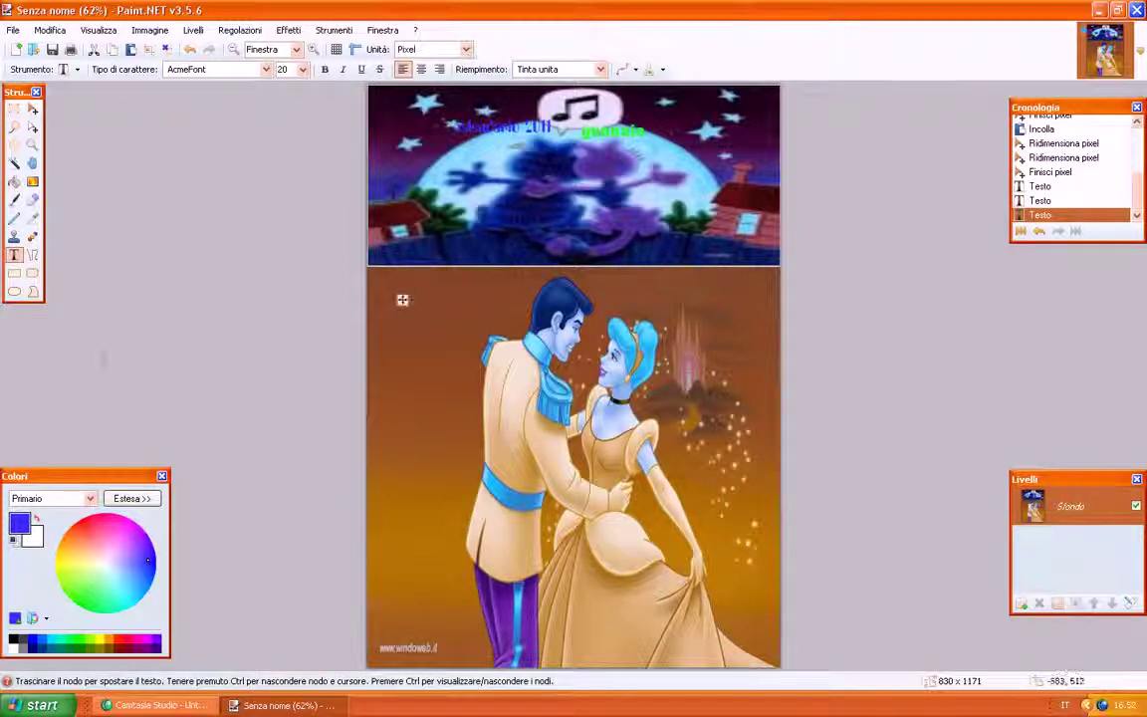
pyautogui.click(32, 255)
pyautogui.click(14, 255)
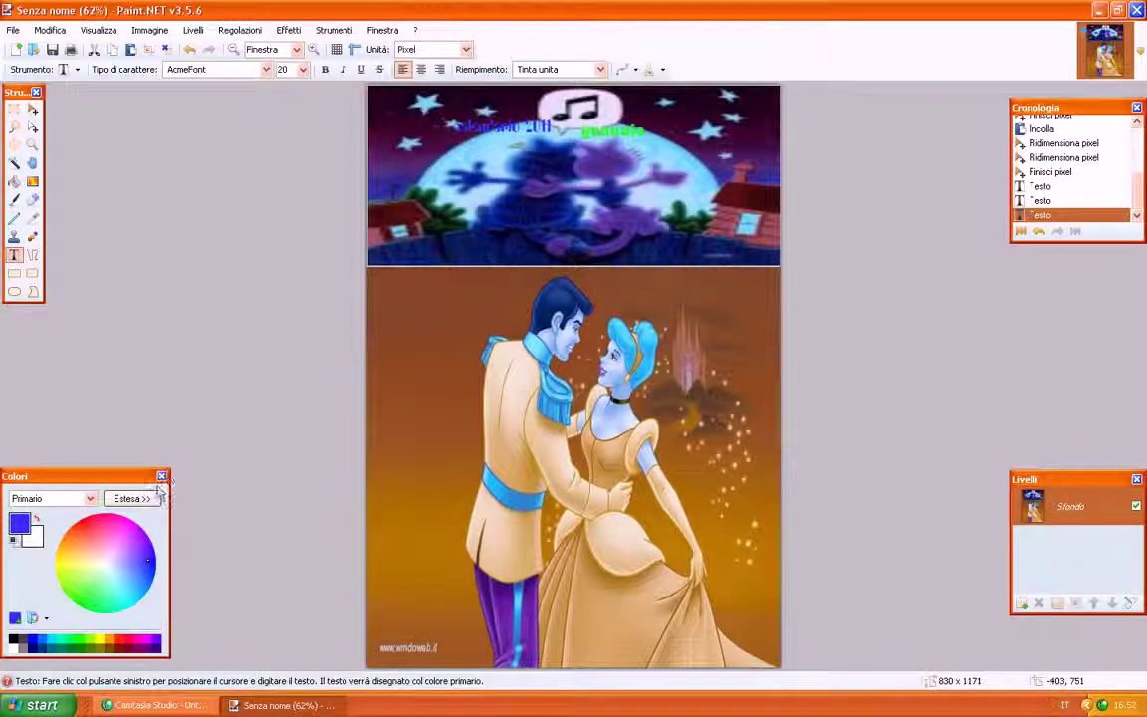
pyautogui.click(122, 595)
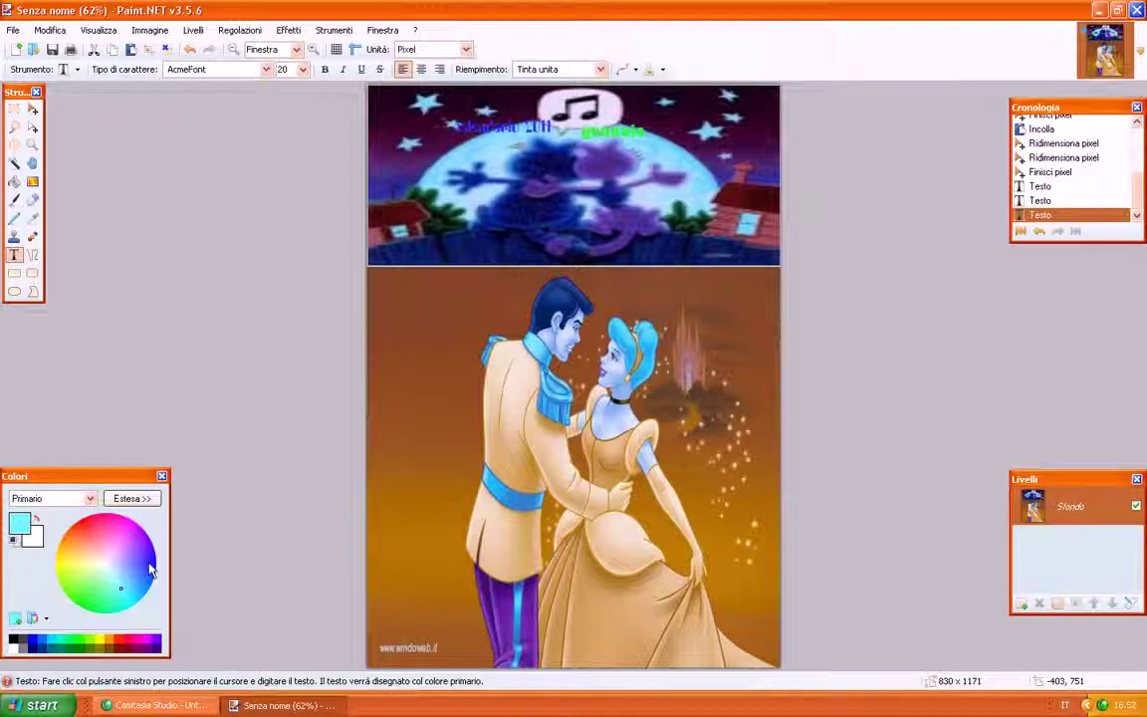
pyautogui.click(75, 530)
pyautogui.click(381, 310)
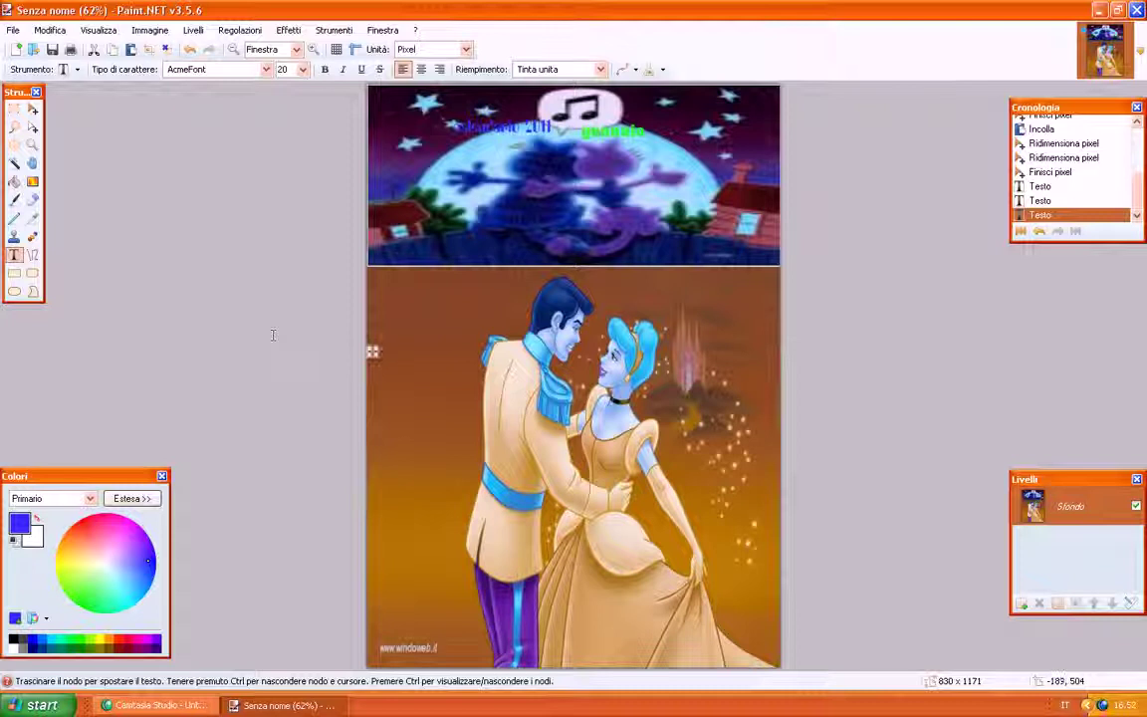
pyautogui.click(435, 338)
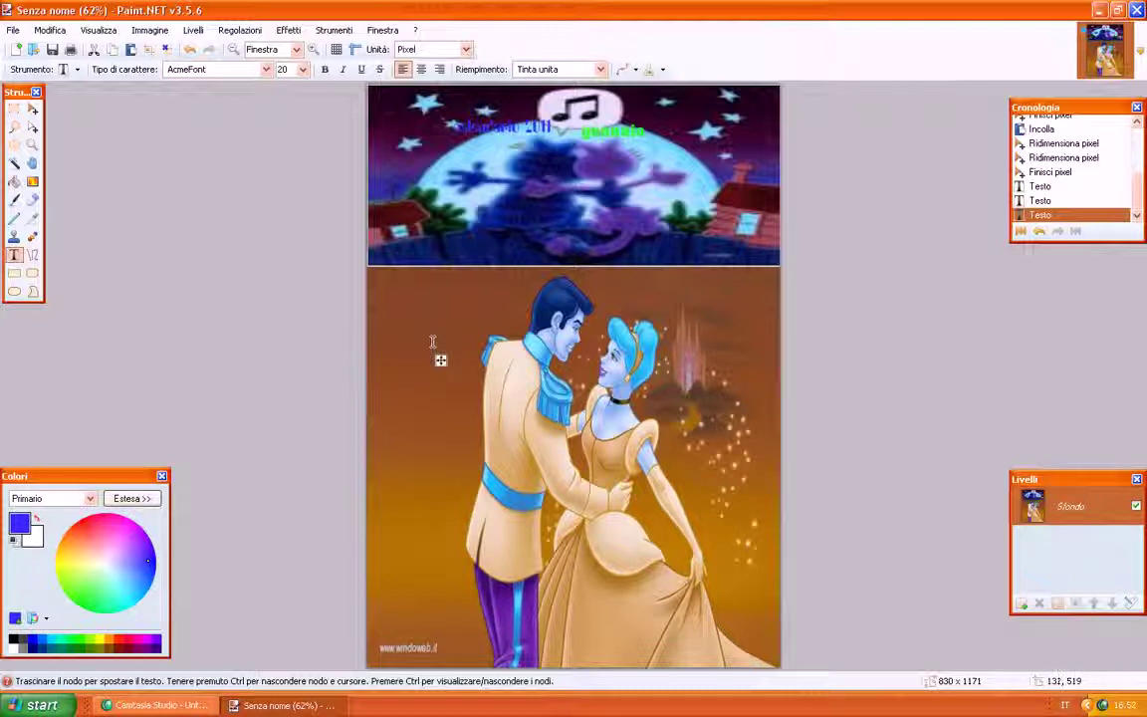
pyautogui.click(419, 229)
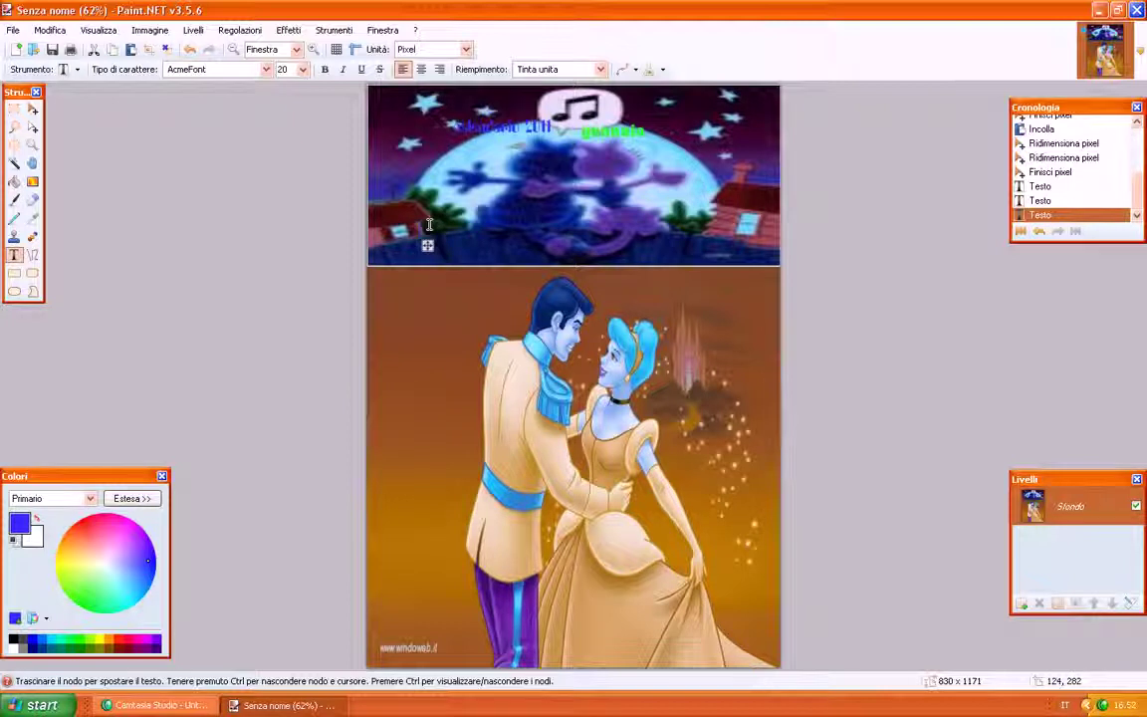
pyautogui.press('Return')
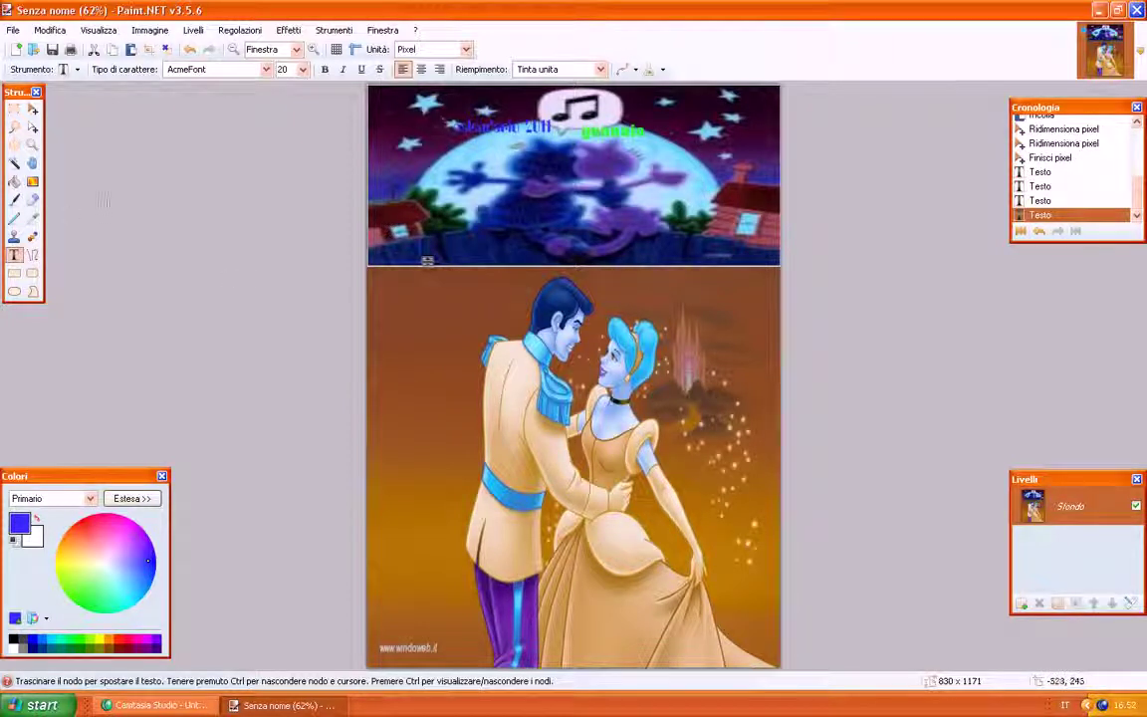
# Step: Try a short diagonal gradient beside the prince and undo it
pyautogui.click(14, 182)
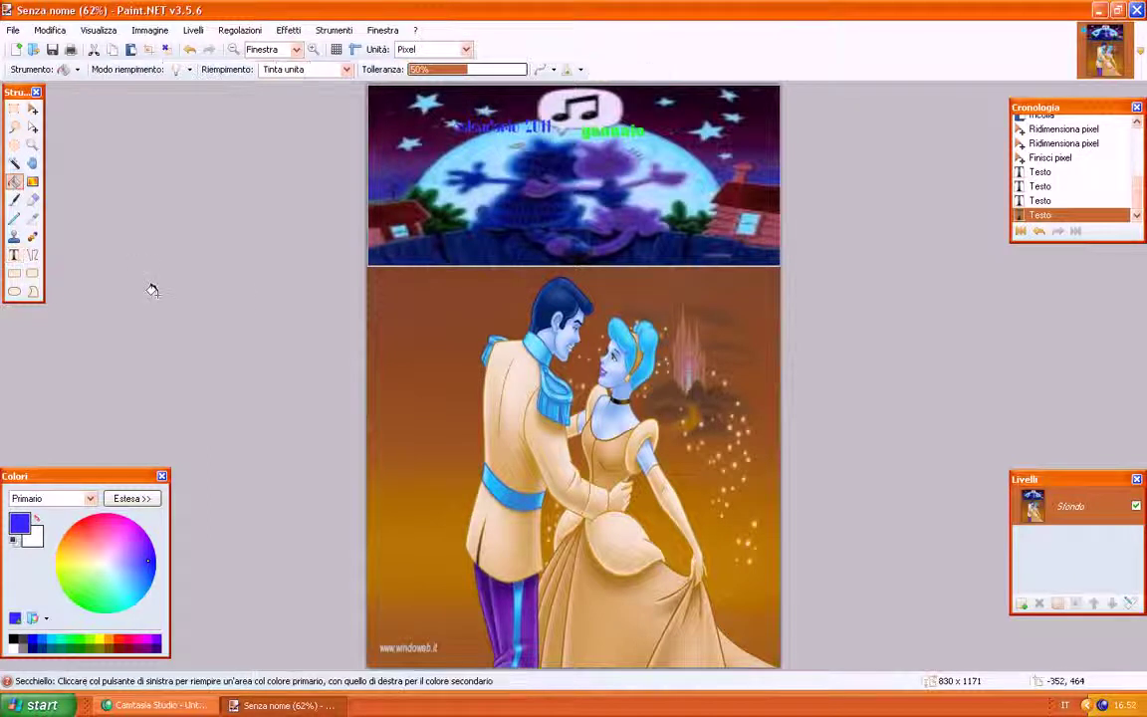
pyautogui.click(32, 182)
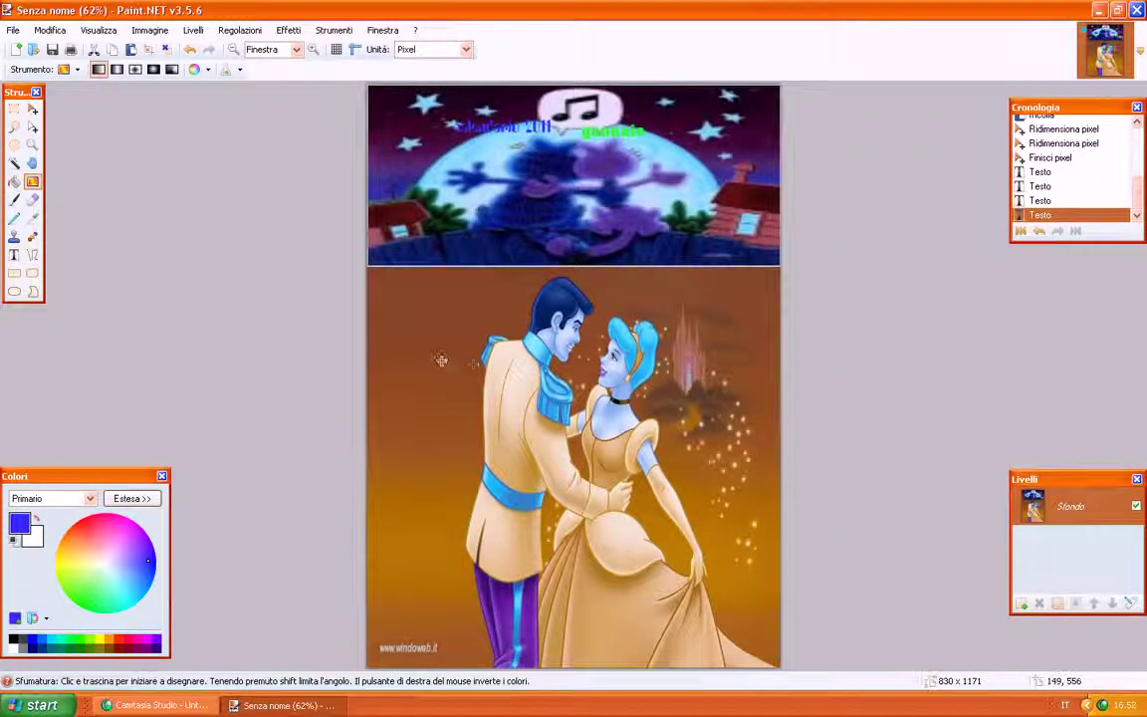
pyautogui.moveTo(400, 325); pyautogui.dragTo(442, 361)
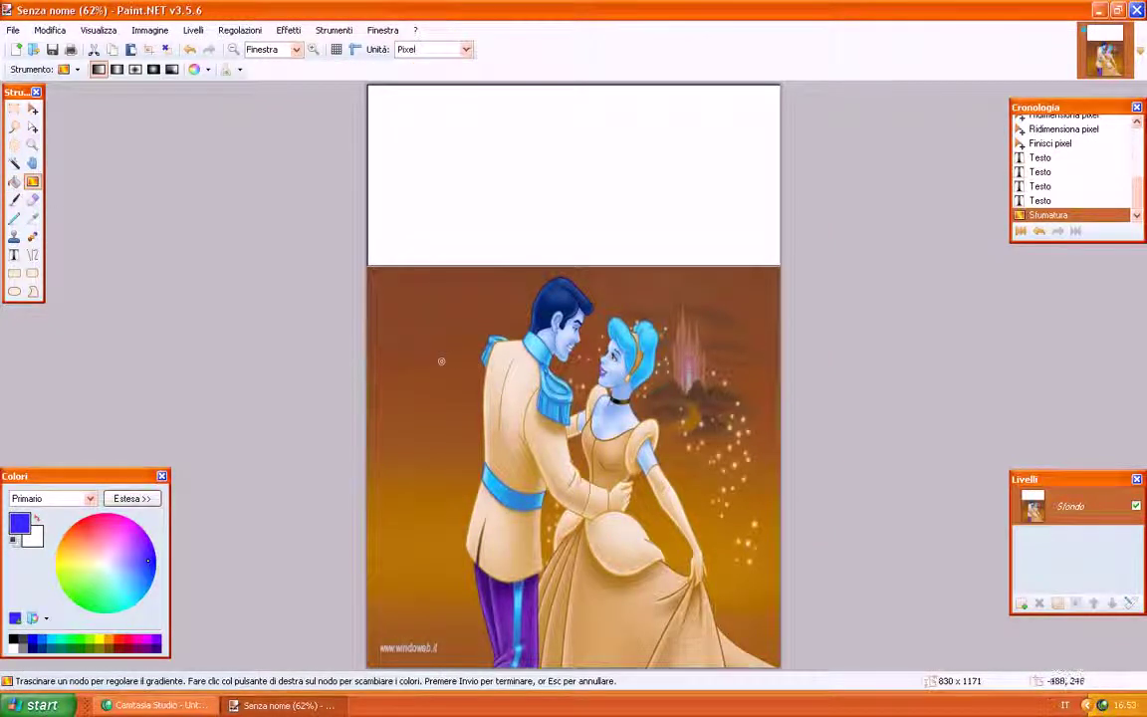
pyautogui.click(49, 30)
pyautogui.click(66, 49)
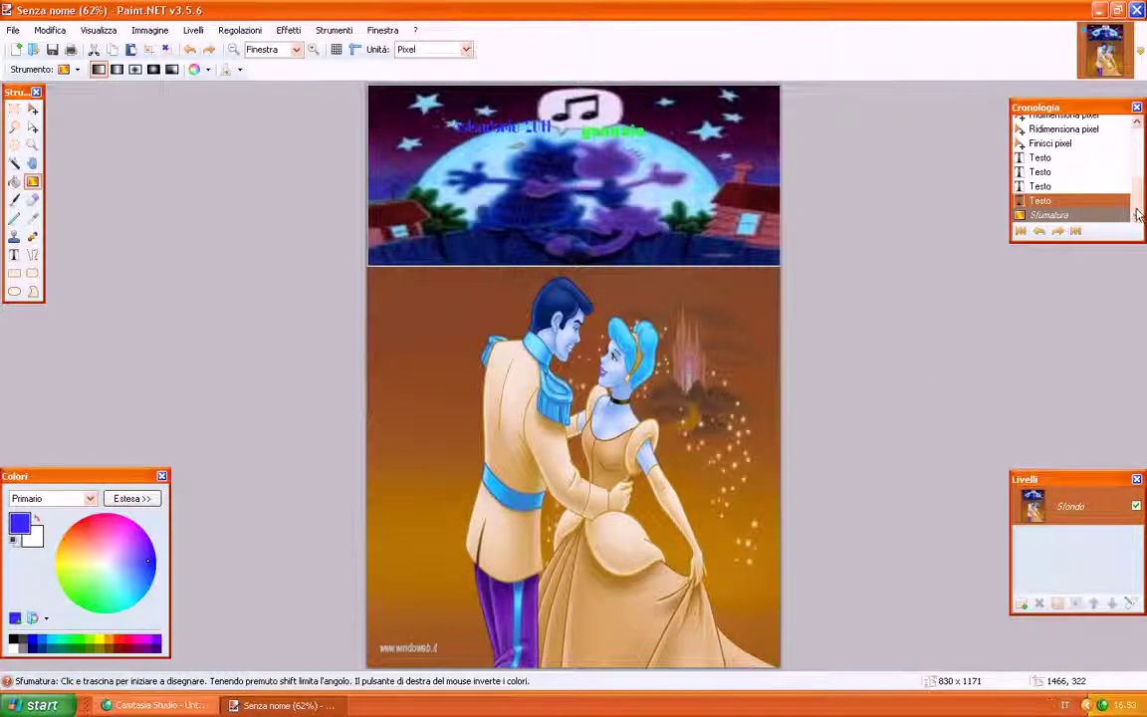
# Step: Clear the active selection around the upper picture
pyautogui.moveTo(1142, 202)
pyautogui.mouseDown()
pyautogui.moveTo(1138, 129)
pyautogui.moveTo(1138, 209)
pyautogui.mouseUp()
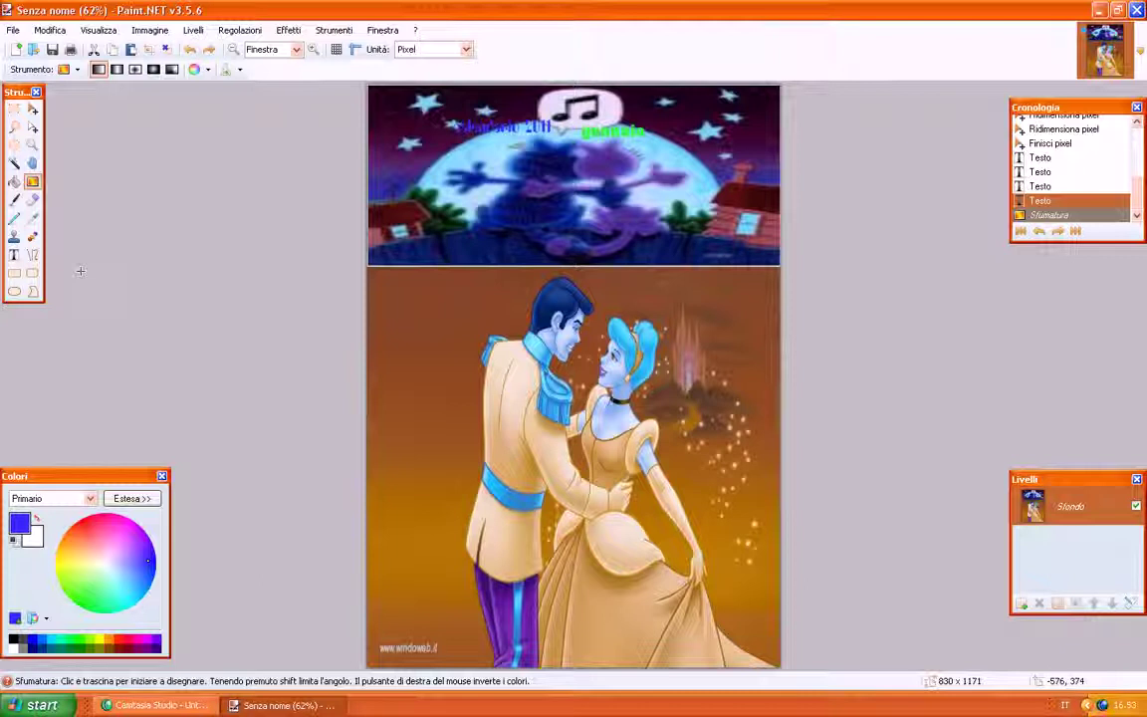
pyautogui.hotkey('ctrl', 'd')
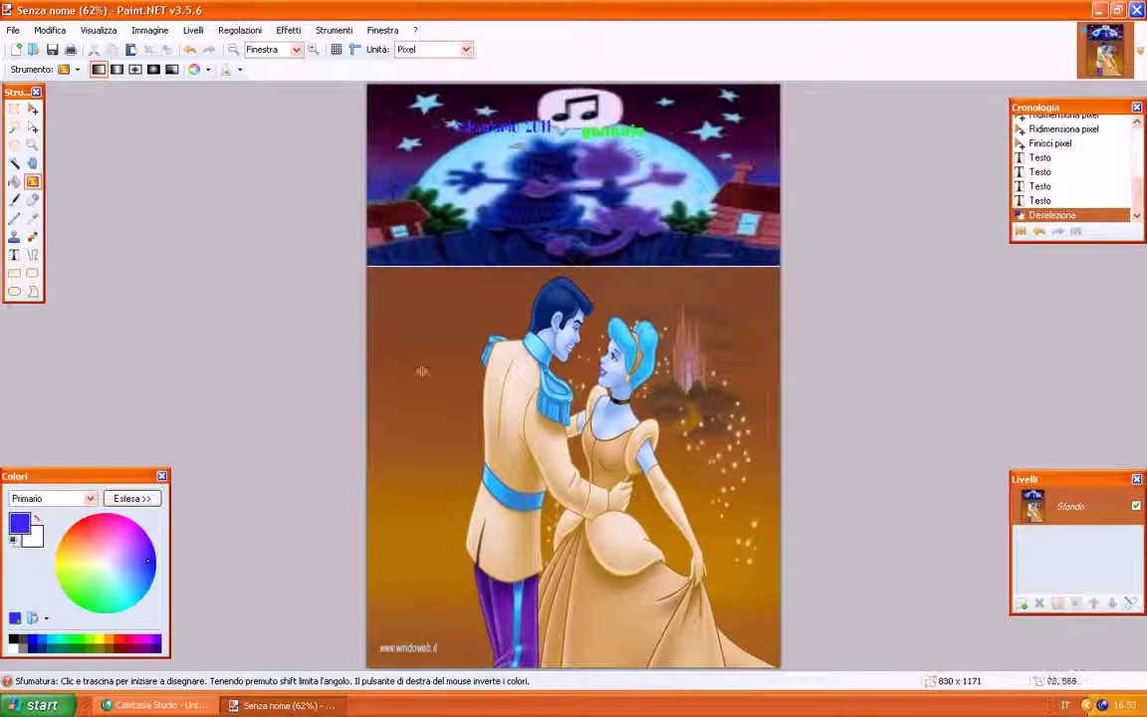
pyautogui.moveTo(378, 343); pyautogui.dragTo(405, 371)
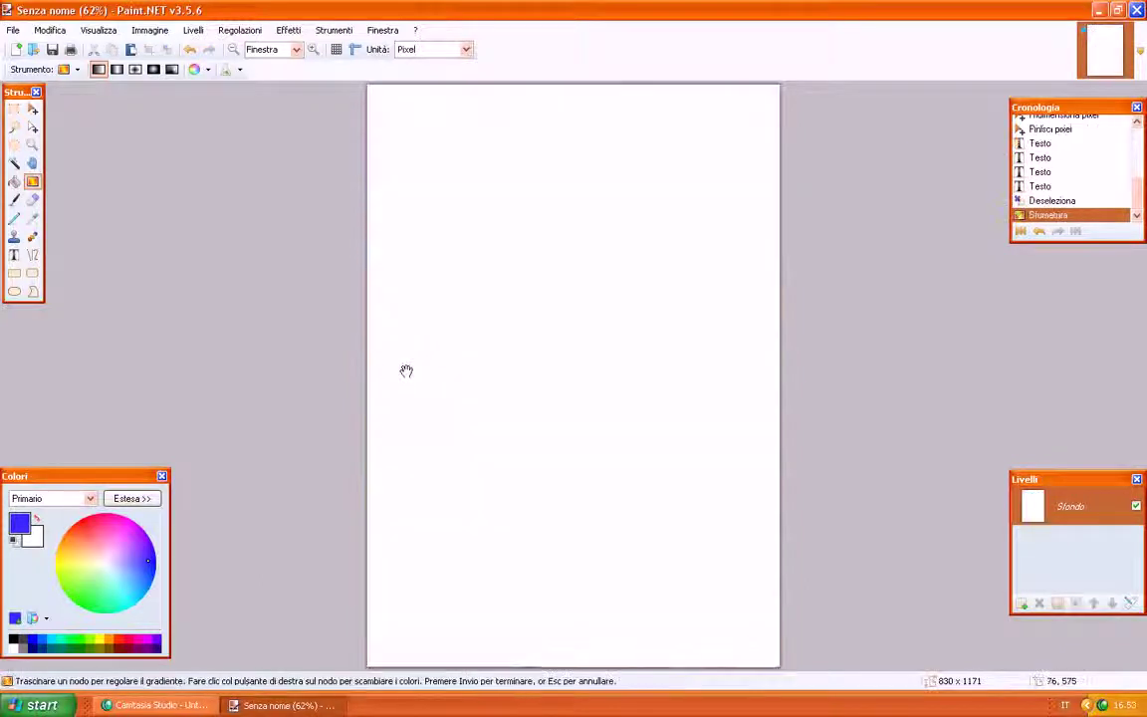
pyautogui.click(50, 30)
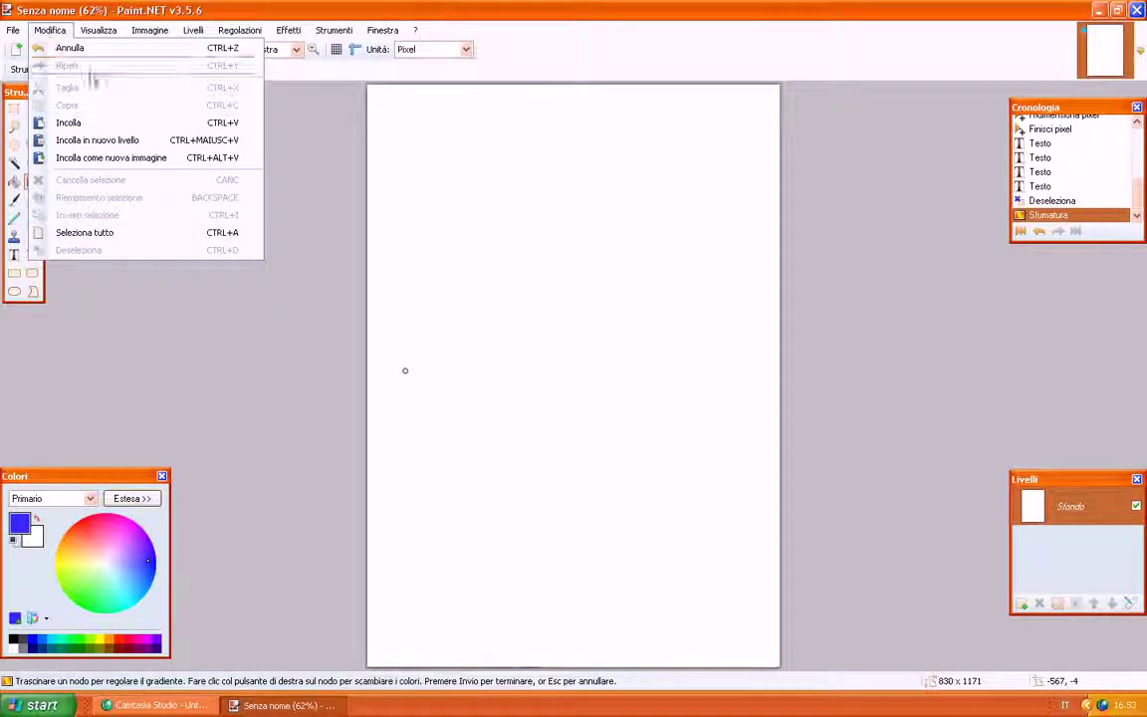
pyautogui.click(74, 48)
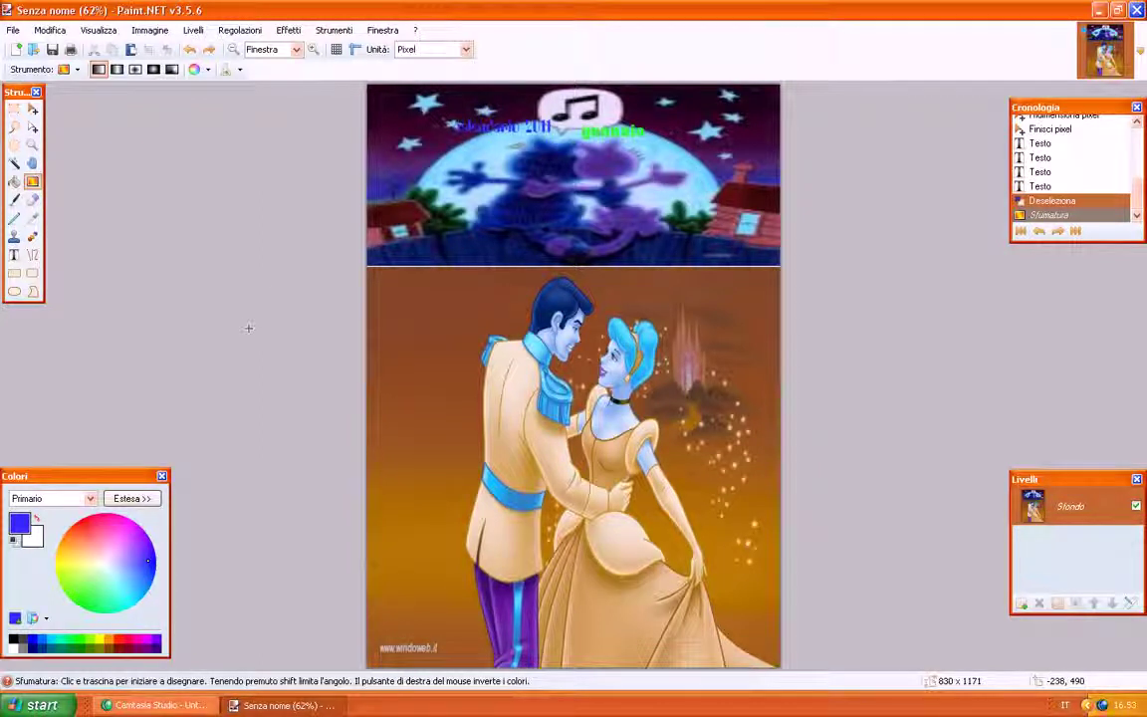
pyautogui.click(437, 376)
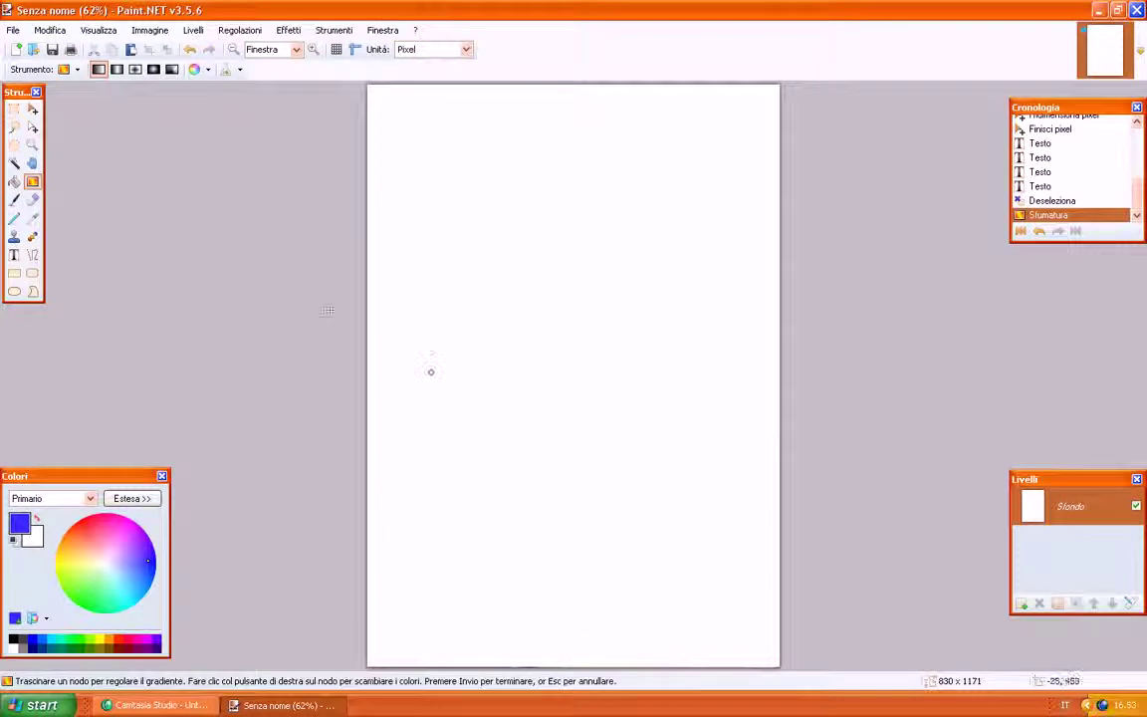
pyautogui.click(49, 30)
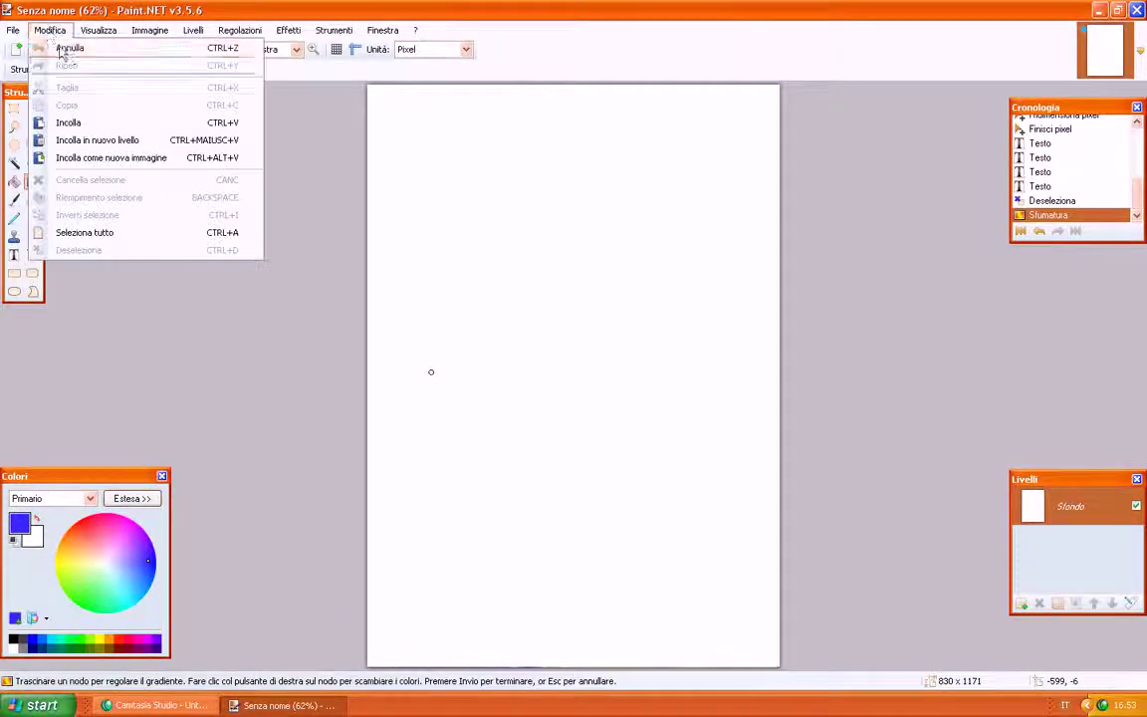
pyautogui.click(69, 49)
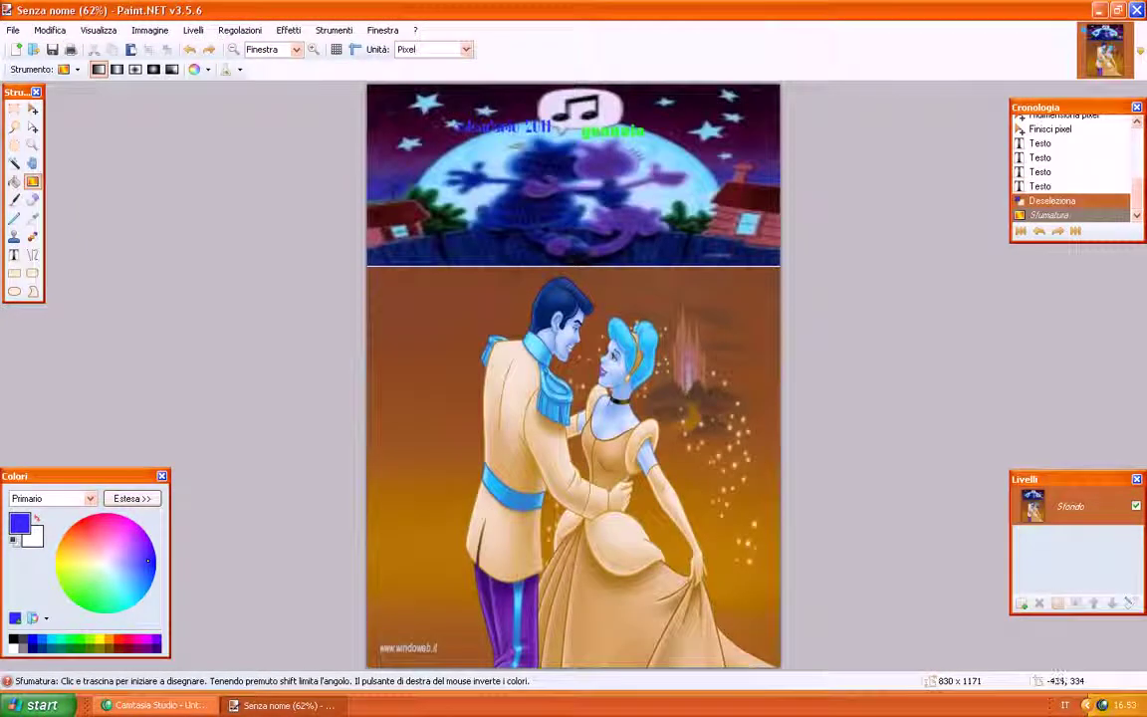
# Step: Add blue text near the upper-left corner of the lower picture with the lines "1 sabato" and "2 domenica"
pyautogui.click(14, 255)
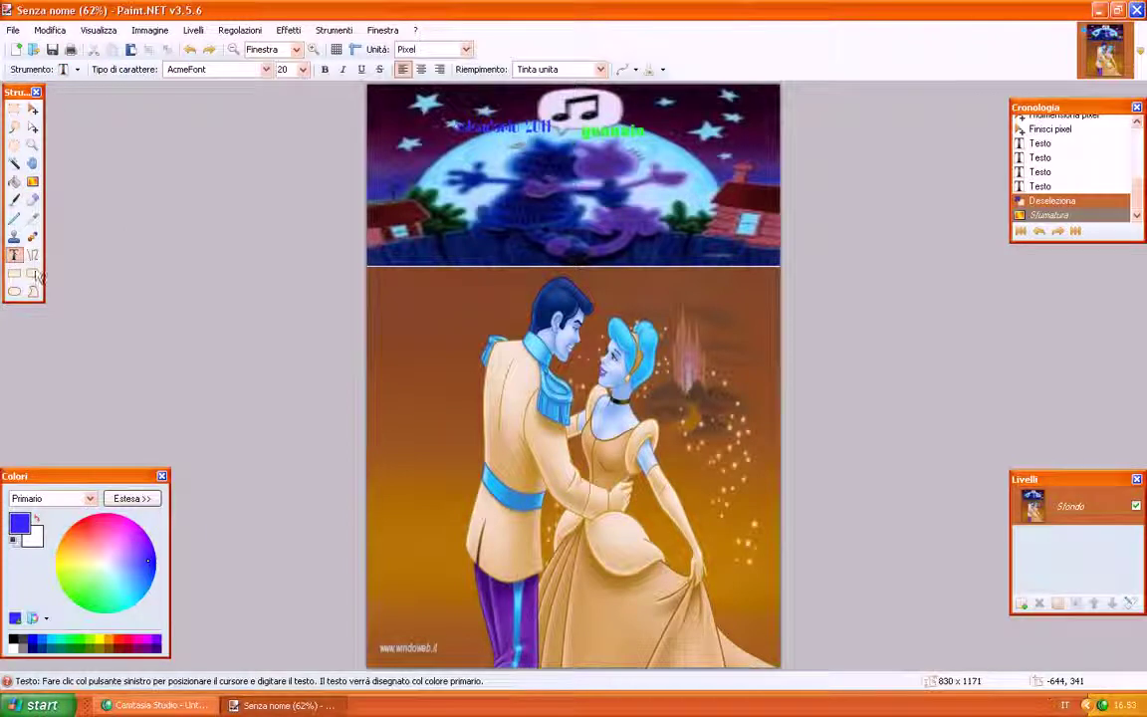
pyautogui.click(418, 317)
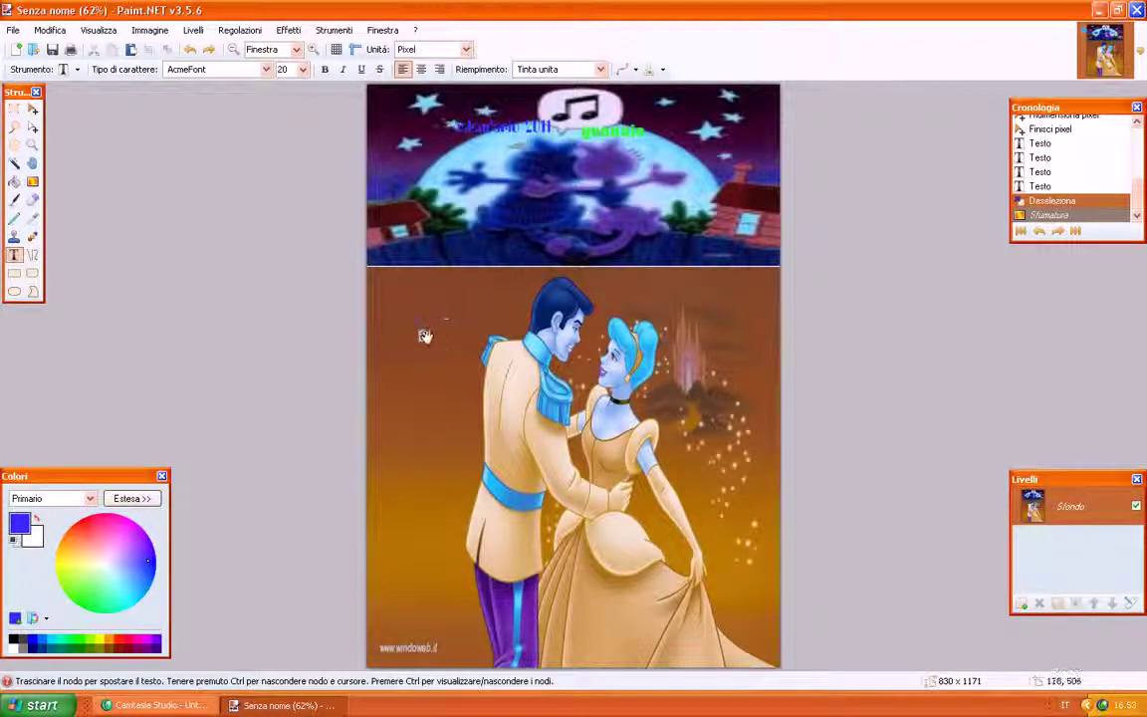
pyautogui.moveTo(425, 336); pyautogui.dragTo(395, 308)
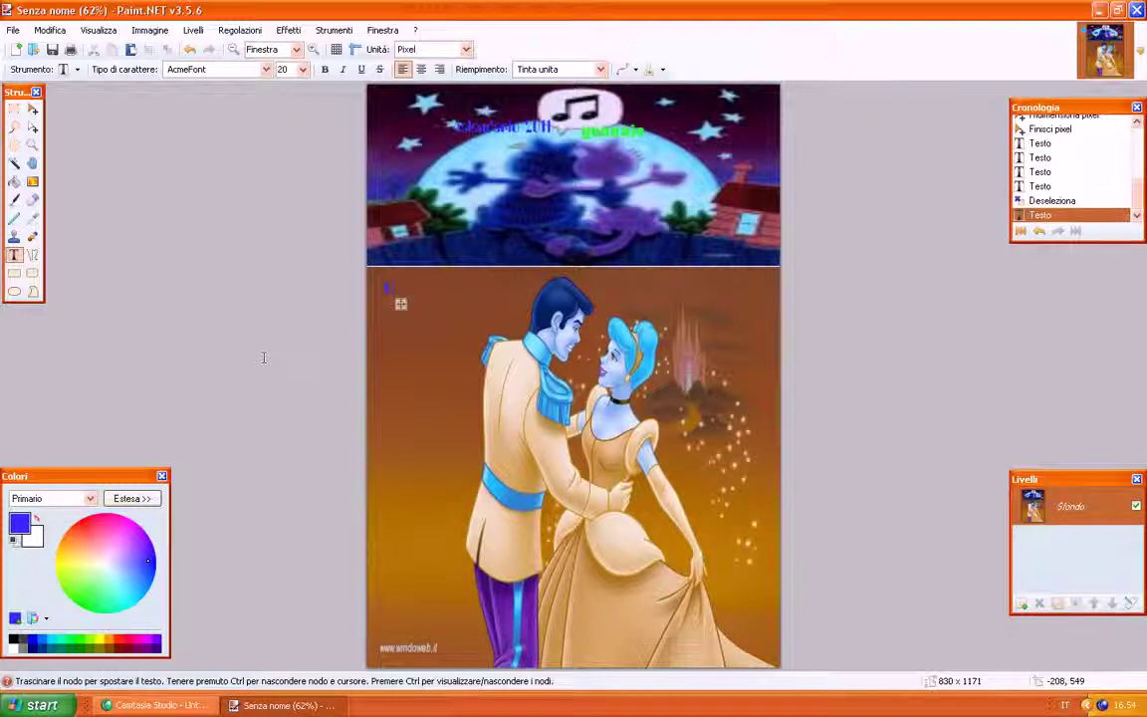
pyautogui.write('Lau')
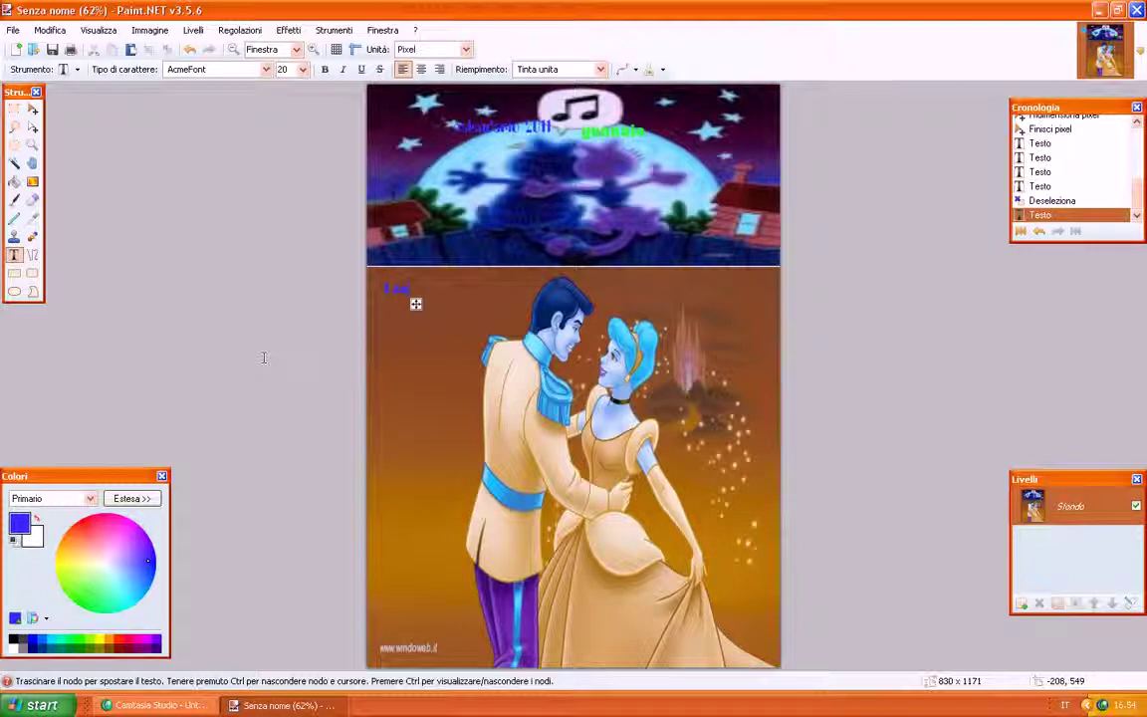
pyautogui.write('bala')
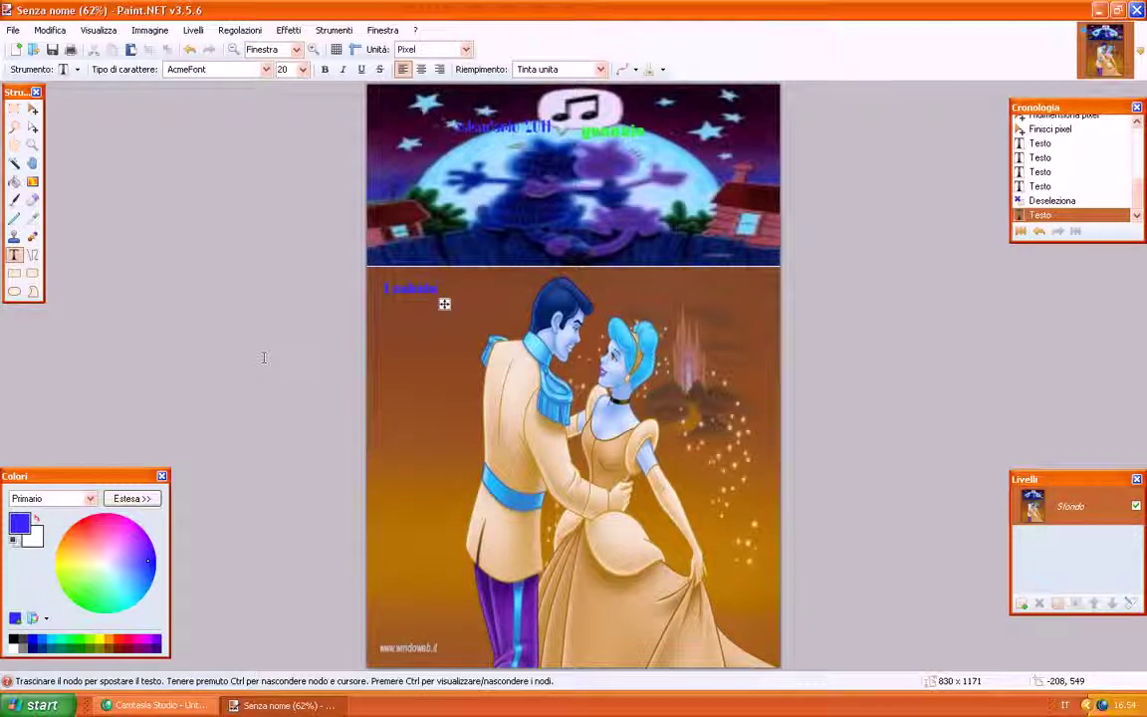
pyautogui.press('Return')
pyautogui.write('2 domenic anni')
pyautogui.write('a')
pyautogui.press('Return')
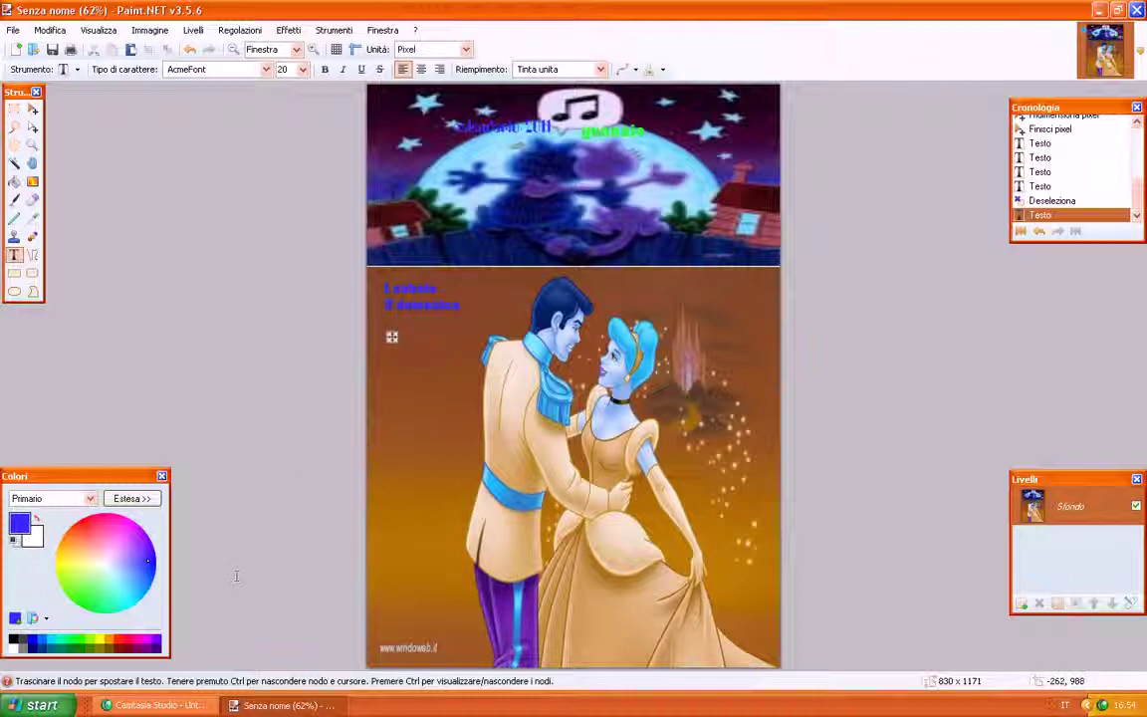
# Step: Try black for the two date lines, restore their blue colour and finish the text
pyautogui.click(14, 642)
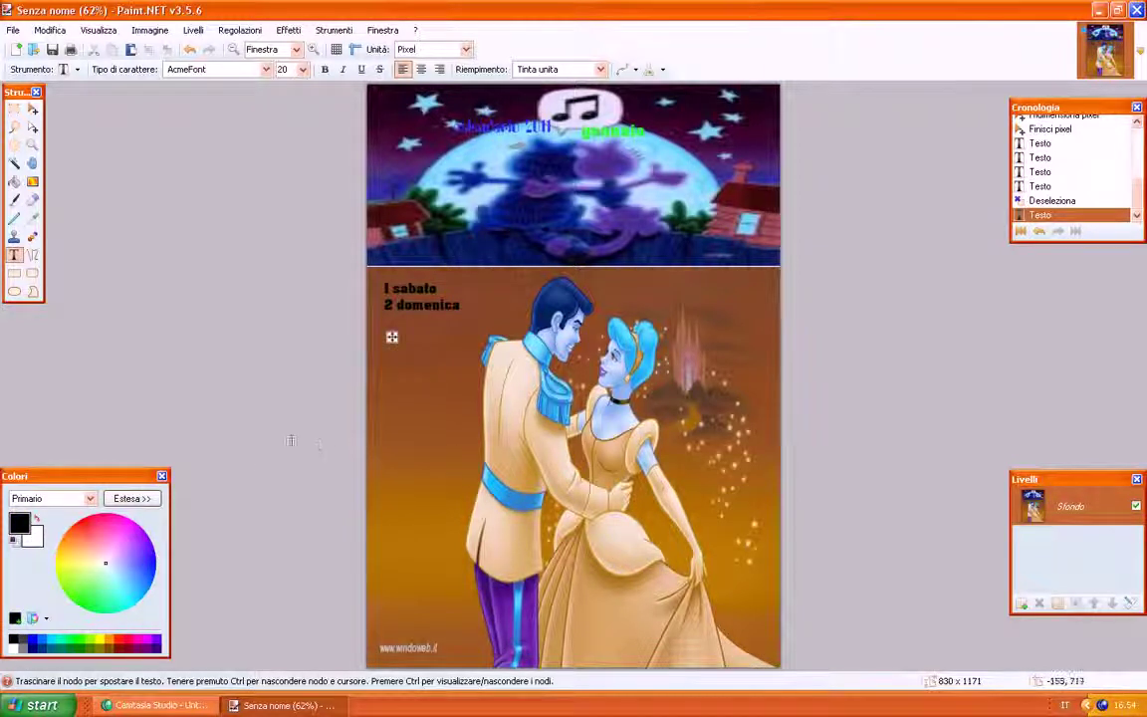
pyautogui.click(149, 565)
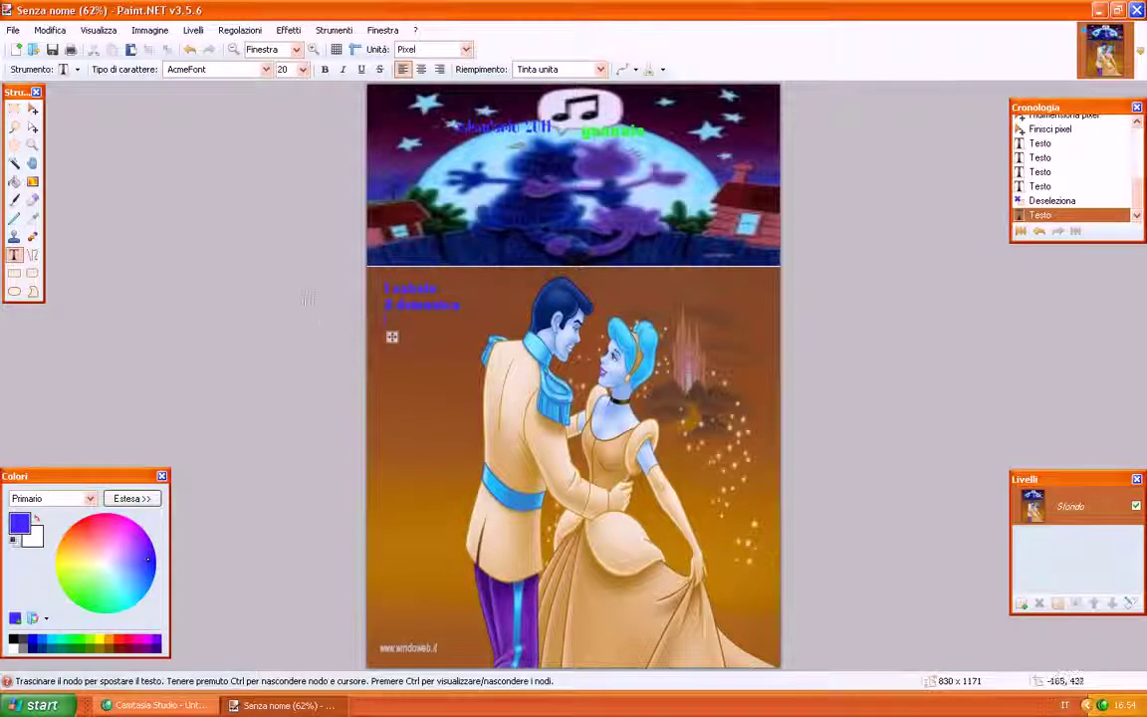
pyautogui.click(13, 181)
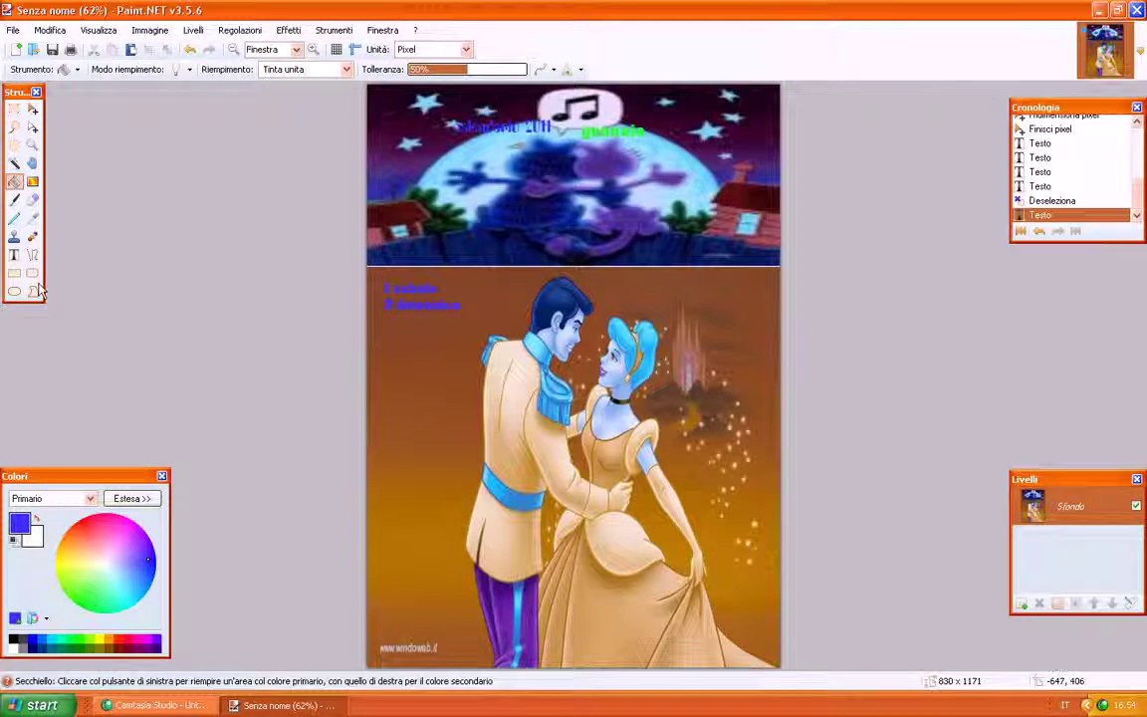
# Step: Add black text directly below the blue dates with the lines "3 lunedì" and "2 martedì", and finish it
pyautogui.click(13, 255)
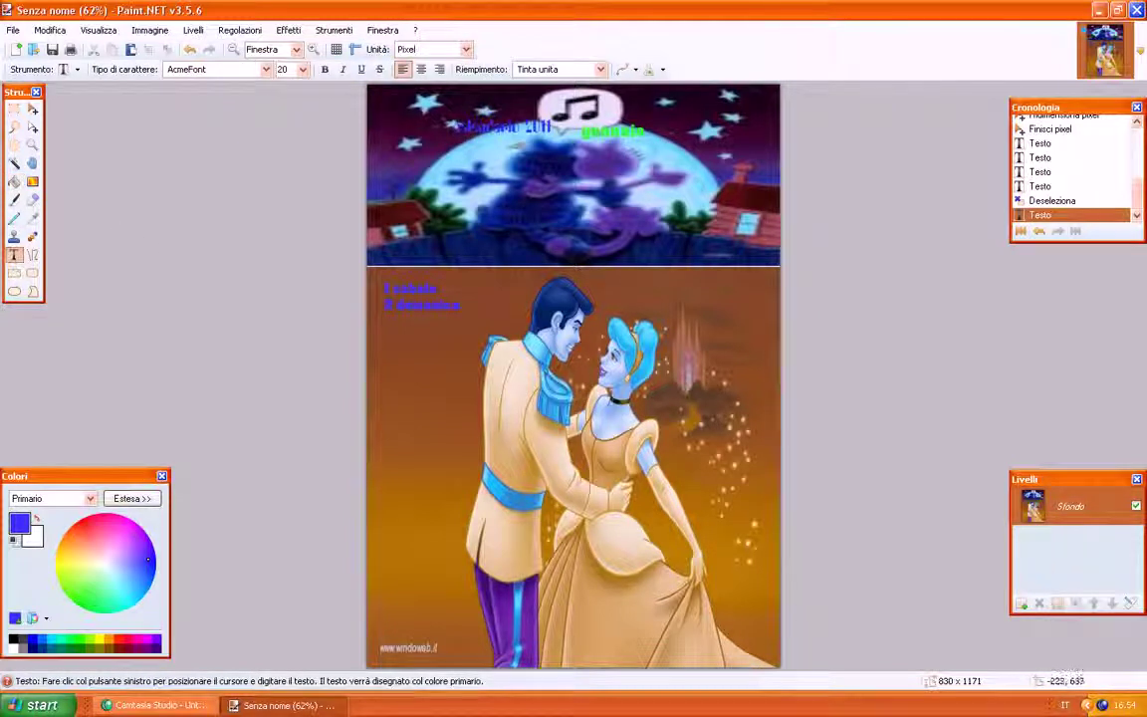
pyautogui.click(12, 640)
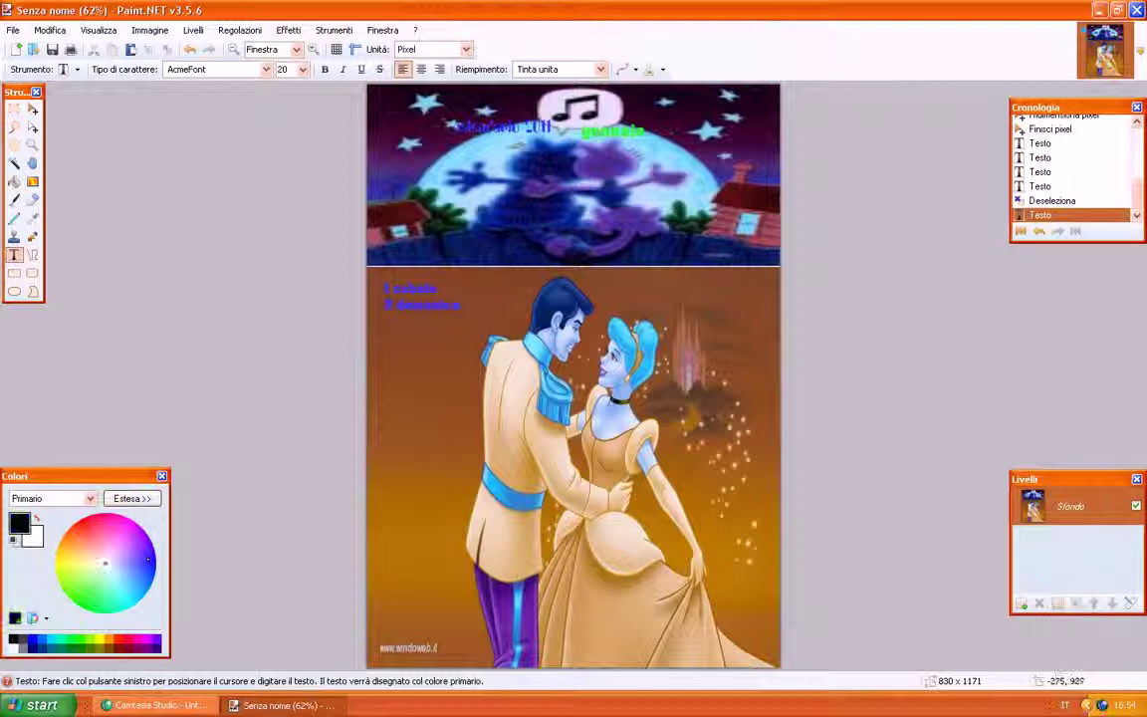
pyautogui.click(398, 333)
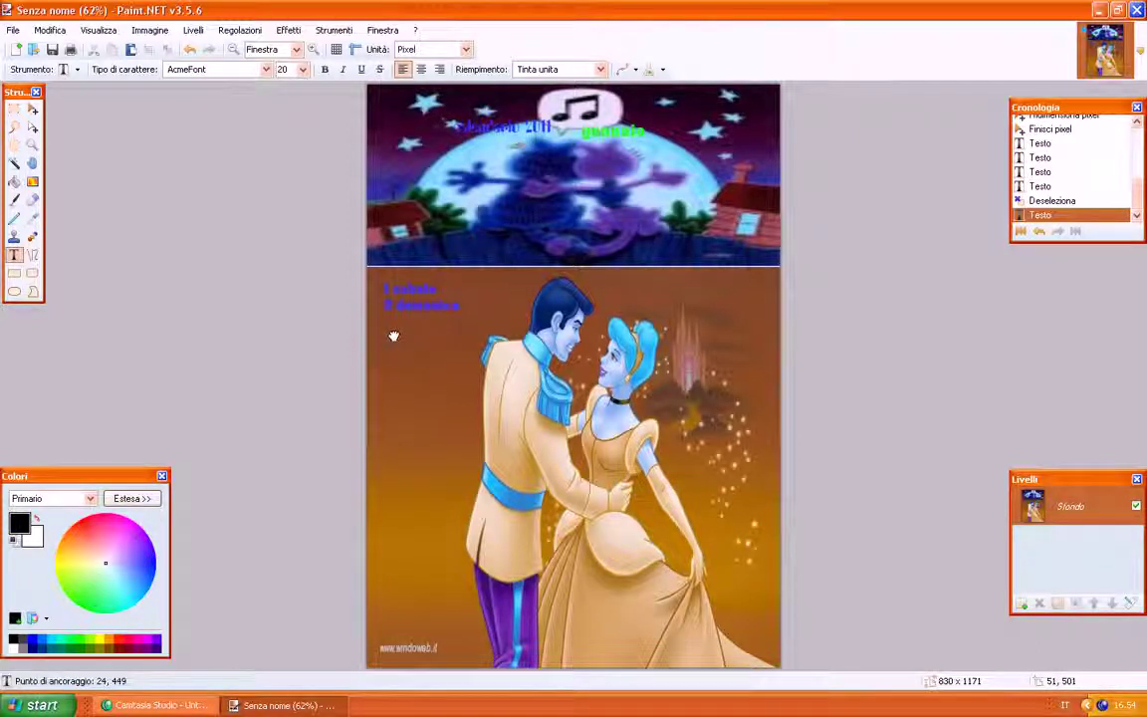
pyautogui.moveTo(393, 334); pyautogui.dragTo(403, 336)
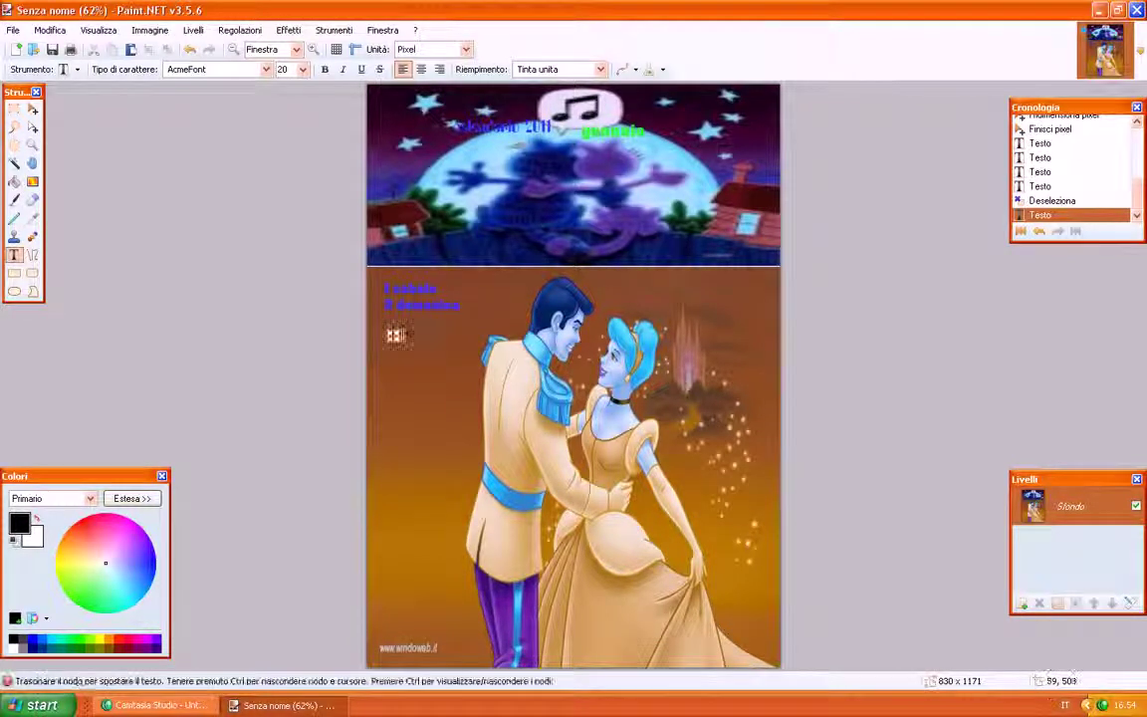
pyautogui.write('3 lun')
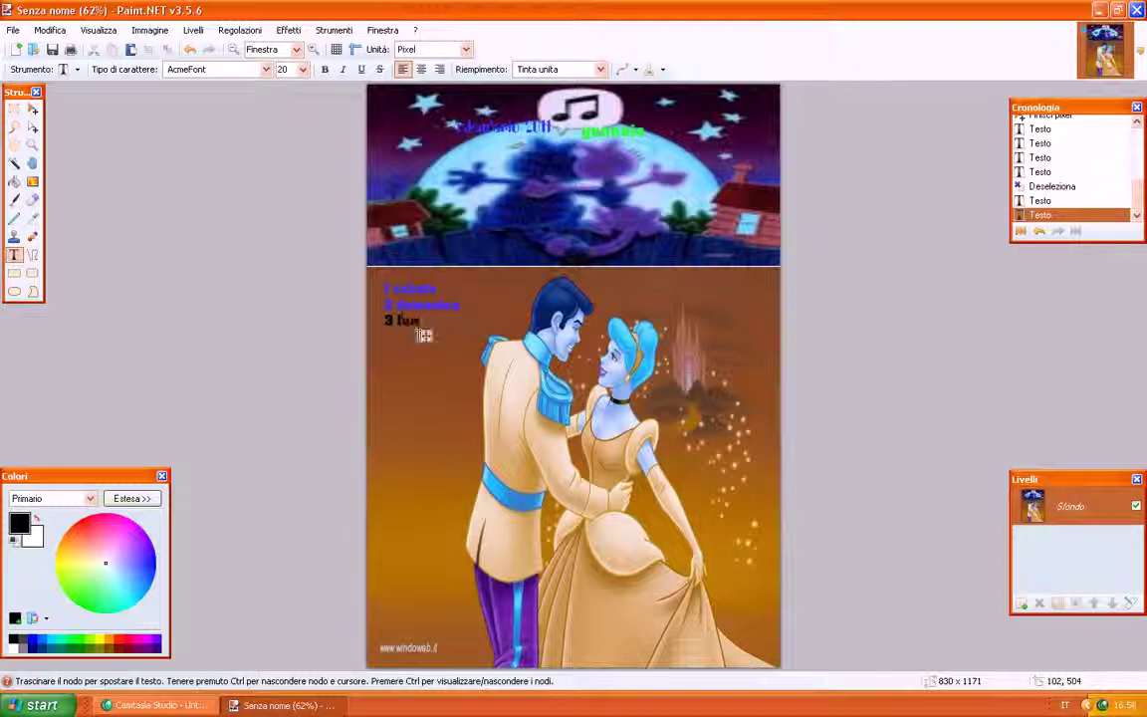
pyautogui.write('edì')
pyautogui.press('Return')
pyautogui.write('2 martedì')
pyautogui.press('Return')
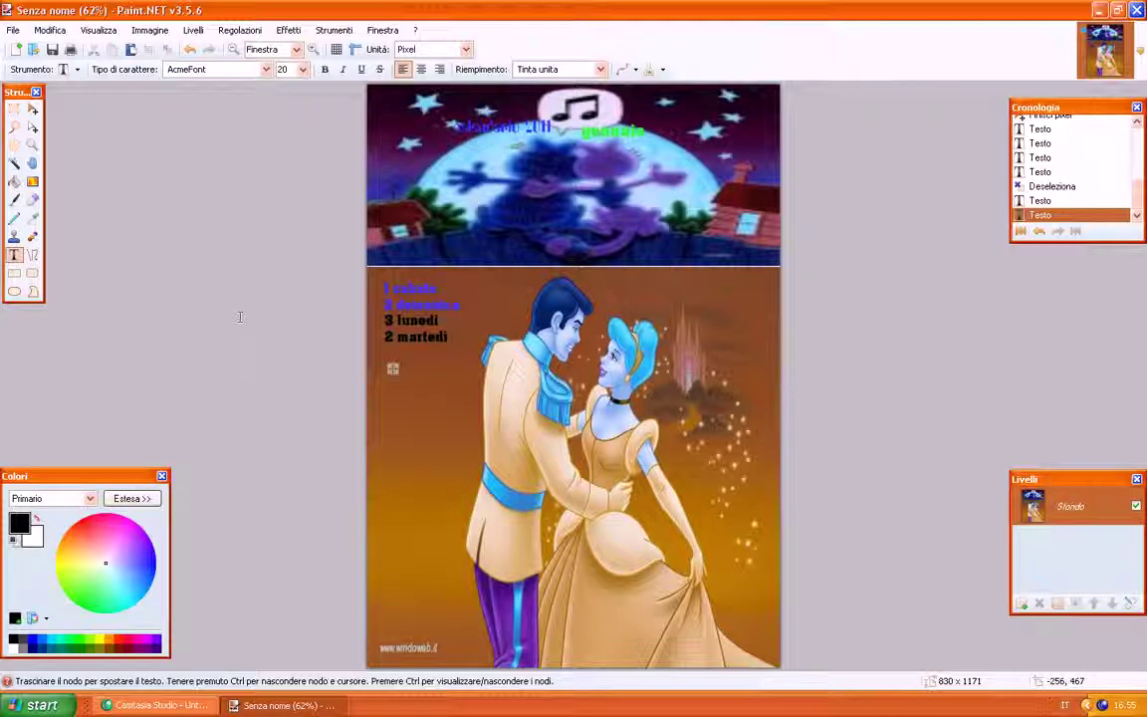
pyautogui.click(14, 182)
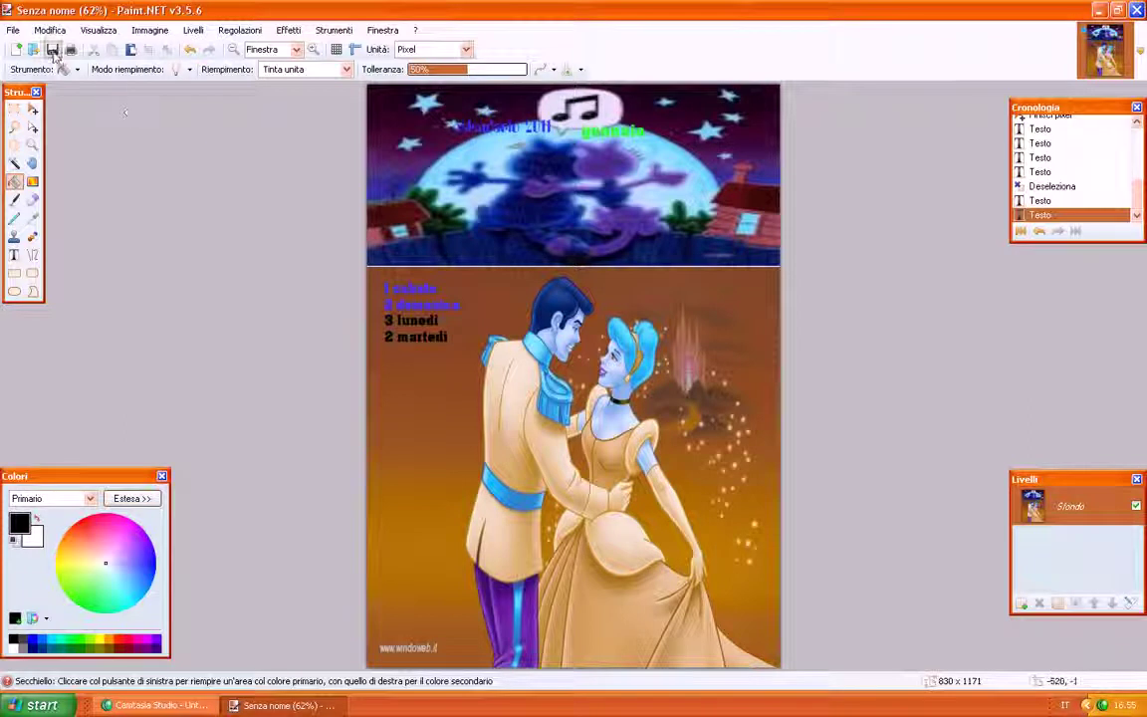
# Step: Start saving the image under a new name on the Desktop, replacing the suggested file name with "gennaio 2011"
pyautogui.click(13, 31)
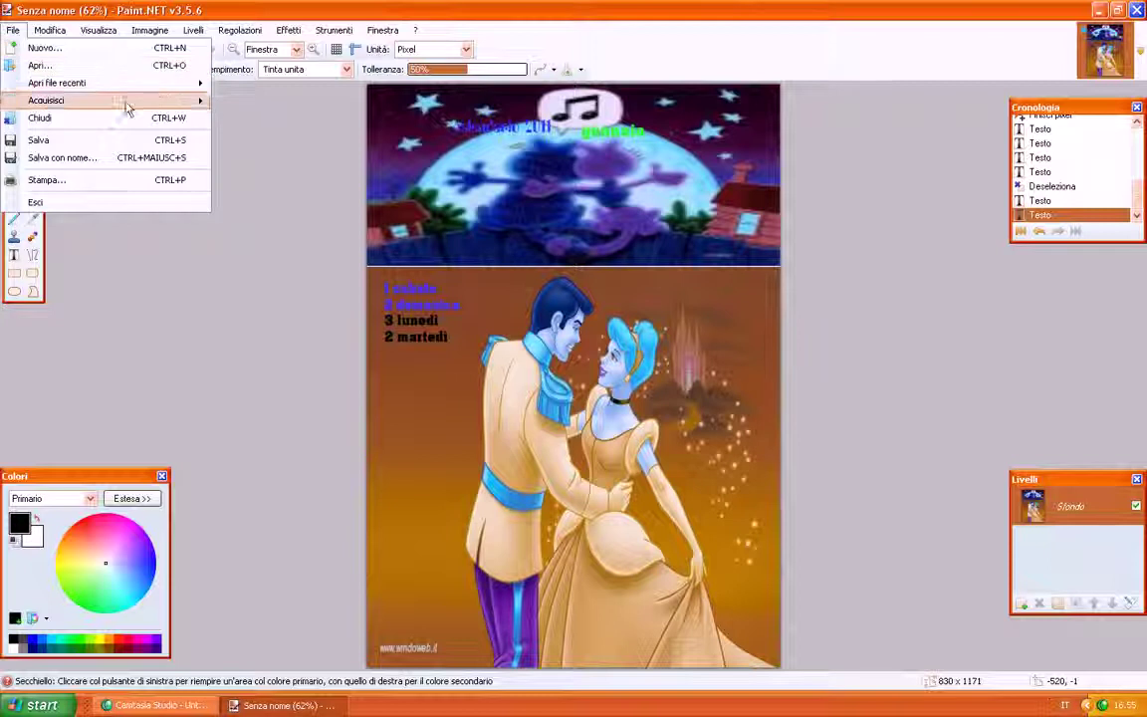
pyautogui.click(104, 162)
pyautogui.click(572, 413)
pyautogui.press('BackSpace')
pyautogui.press('BackSpace')
pyautogui.press('BackSpace')
pyautogui.press('BackSpace')
pyautogui.press('BackSpace')
pyautogui.press('BackSpace')
pyautogui.press('BackSpace')
pyautogui.press('BackSpace')
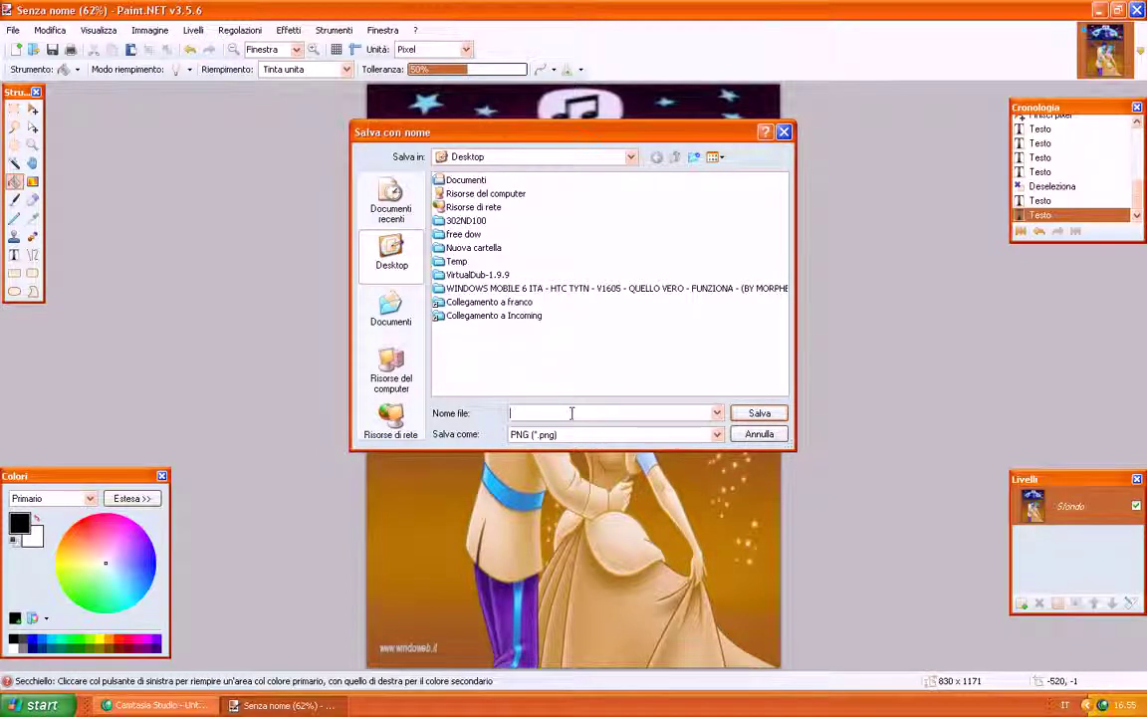
pyautogui.write('gew')
pyautogui.write('11')
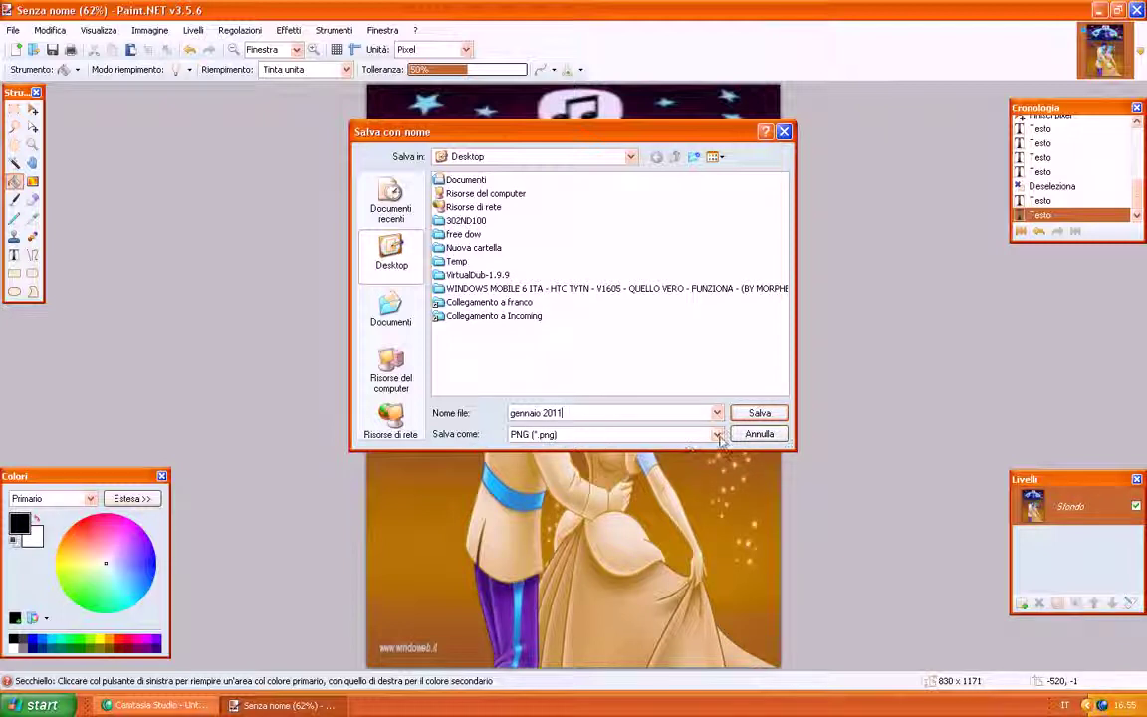
# Step: Choose the JPEG format, set the quality to 100 and save the file
pyautogui.click(593, 435)
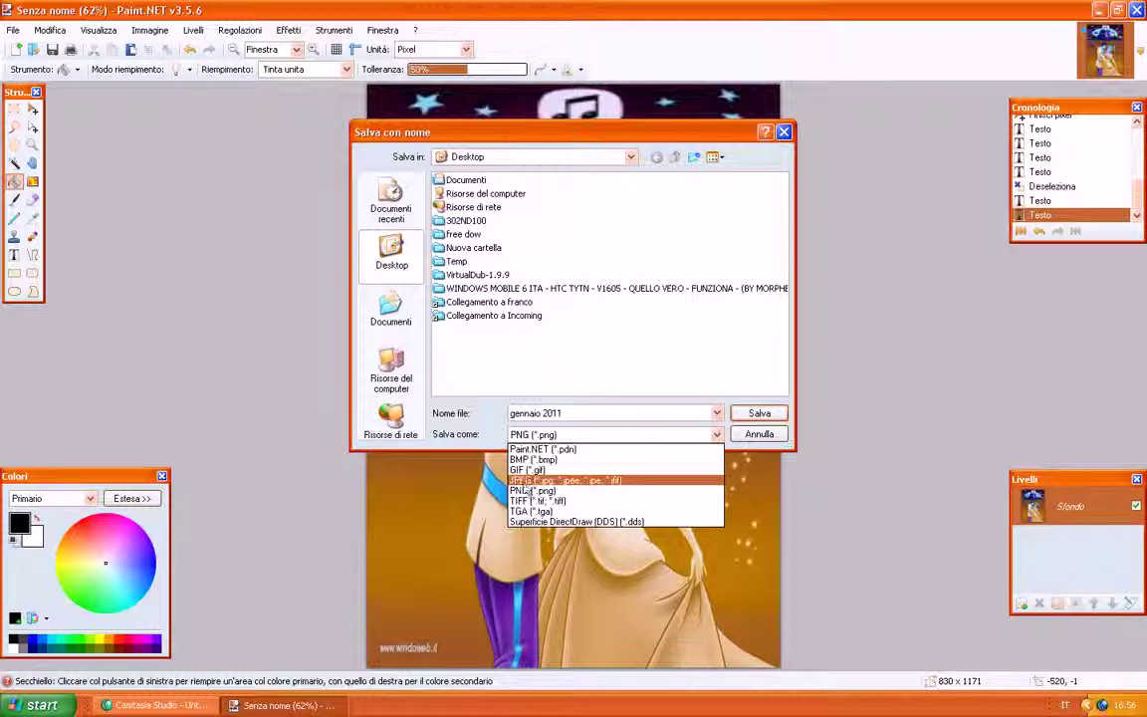
pyautogui.click(631, 481)
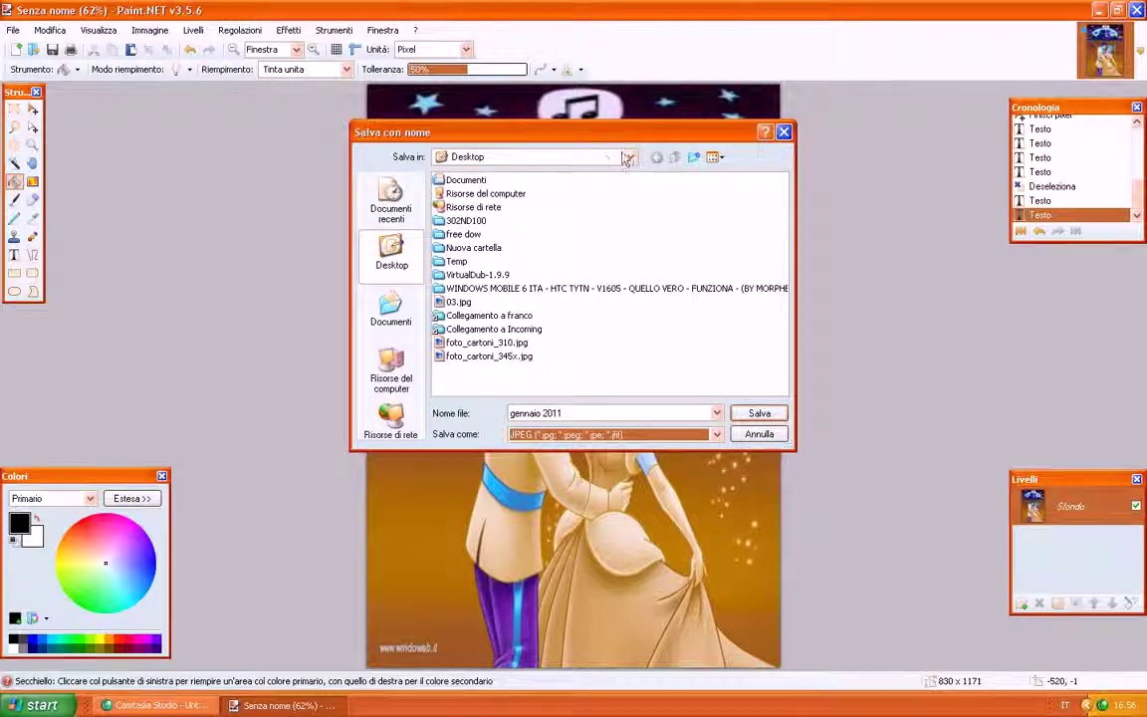
pyautogui.click(757, 413)
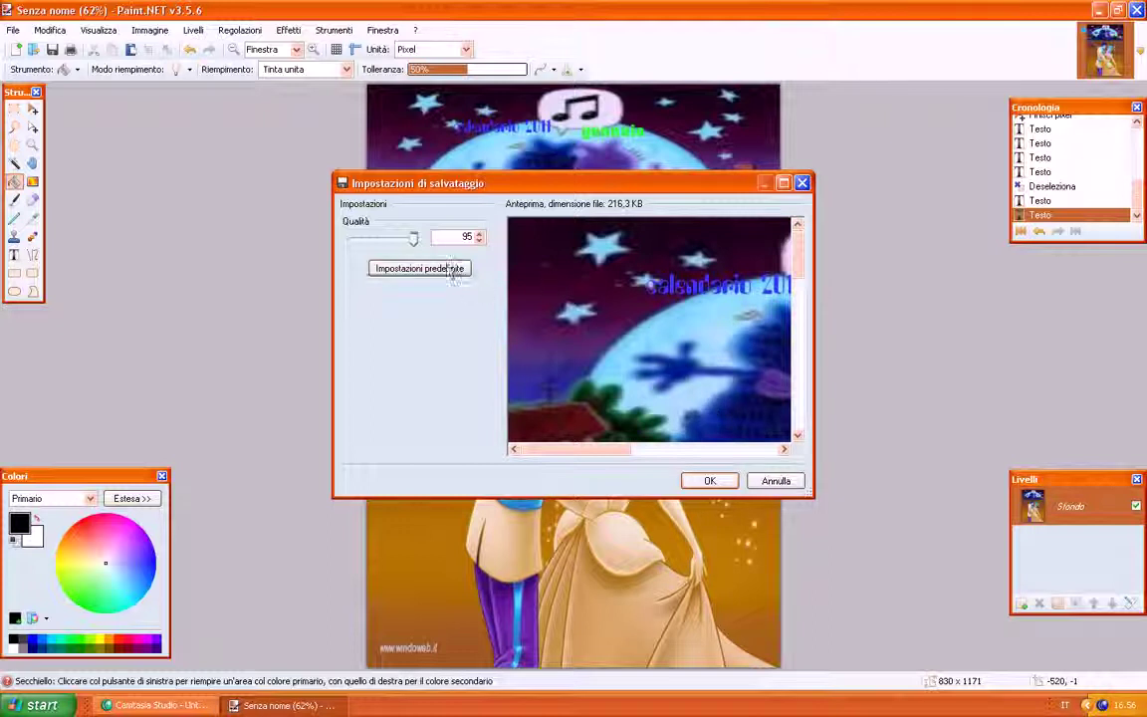
pyautogui.moveTo(416, 242); pyautogui.dragTo(423, 241)
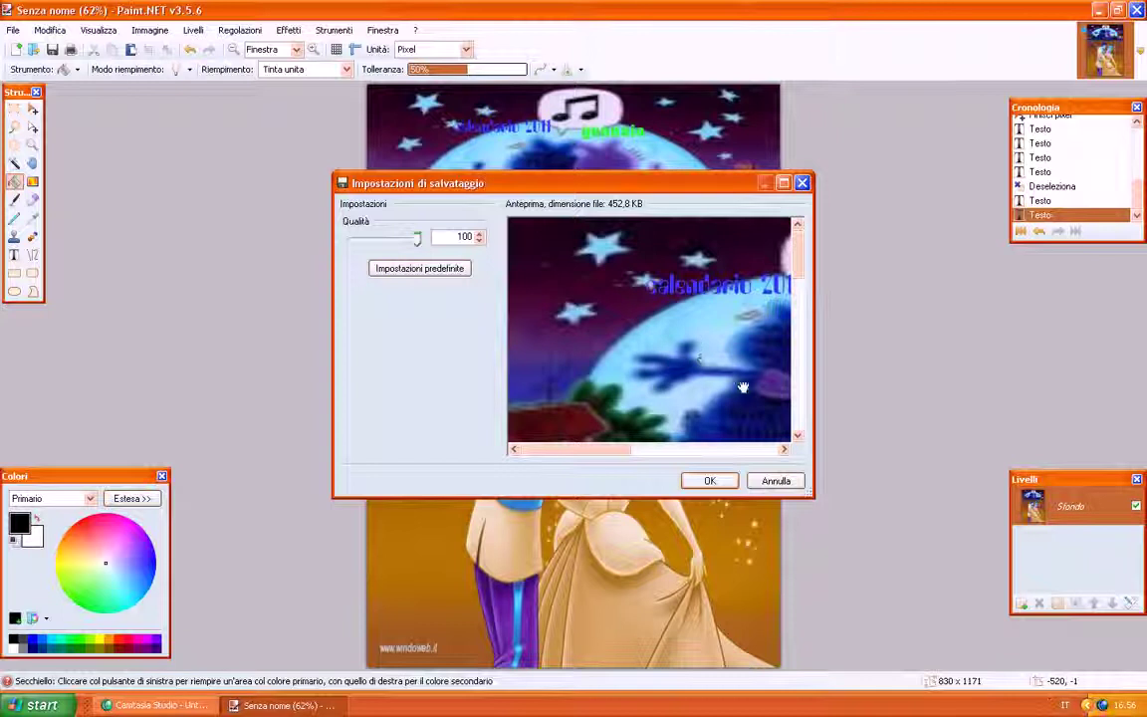
pyautogui.click(709, 482)
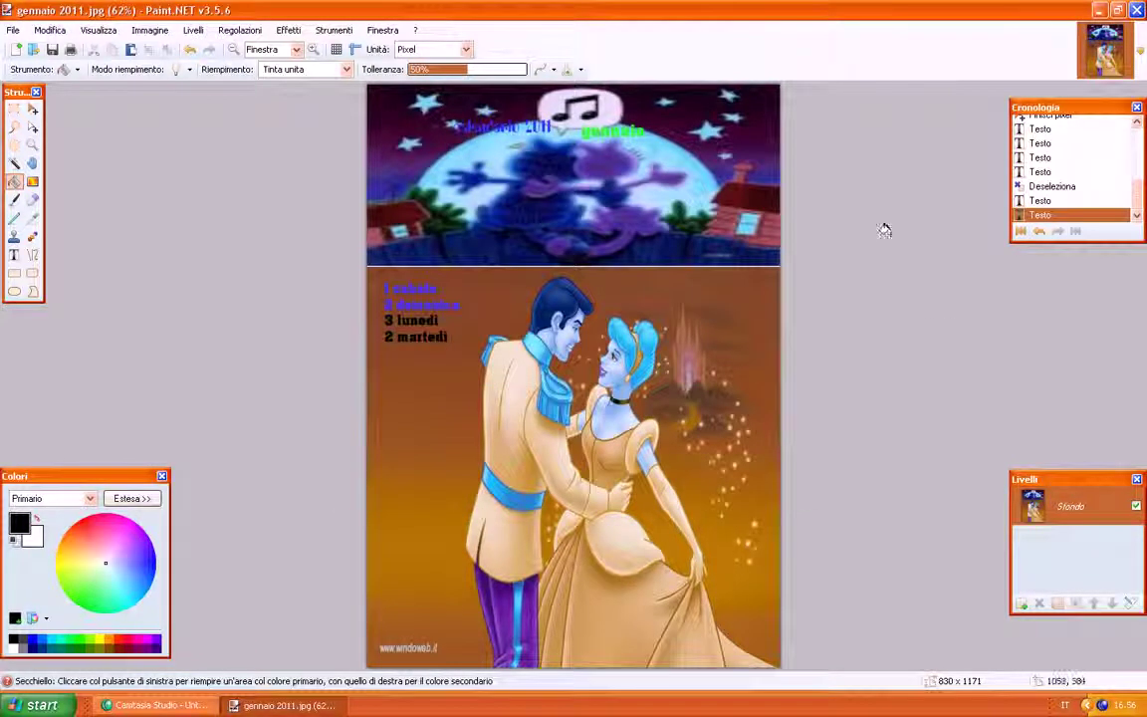
# Step: Close Paint.NET and open gennaio 2011.jpg from the desktop in the Windows image viewer
pyautogui.click(1137, 10)
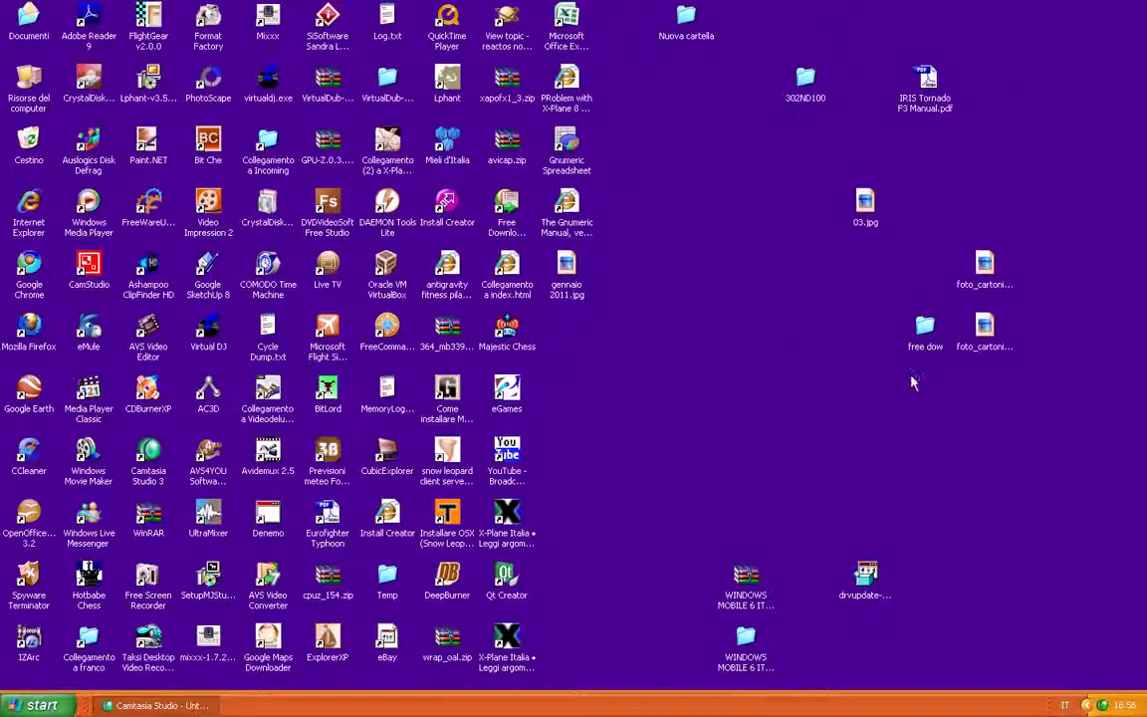
pyautogui.moveTo(748, 284); pyautogui.dragTo(750, 285)
pyautogui.doubleClick(746, 271)
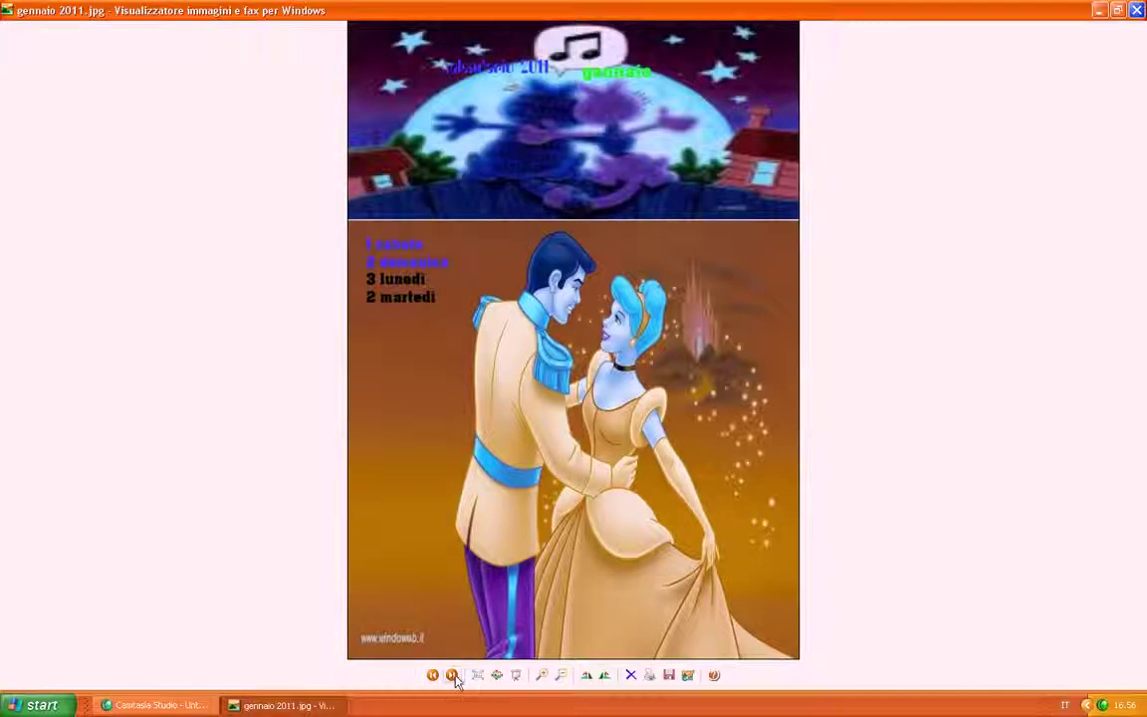
# Step: Enlarge the saved calendar page and examine its title and date text over both pictures
pyautogui.click(542, 676)
pyautogui.click(543, 676)
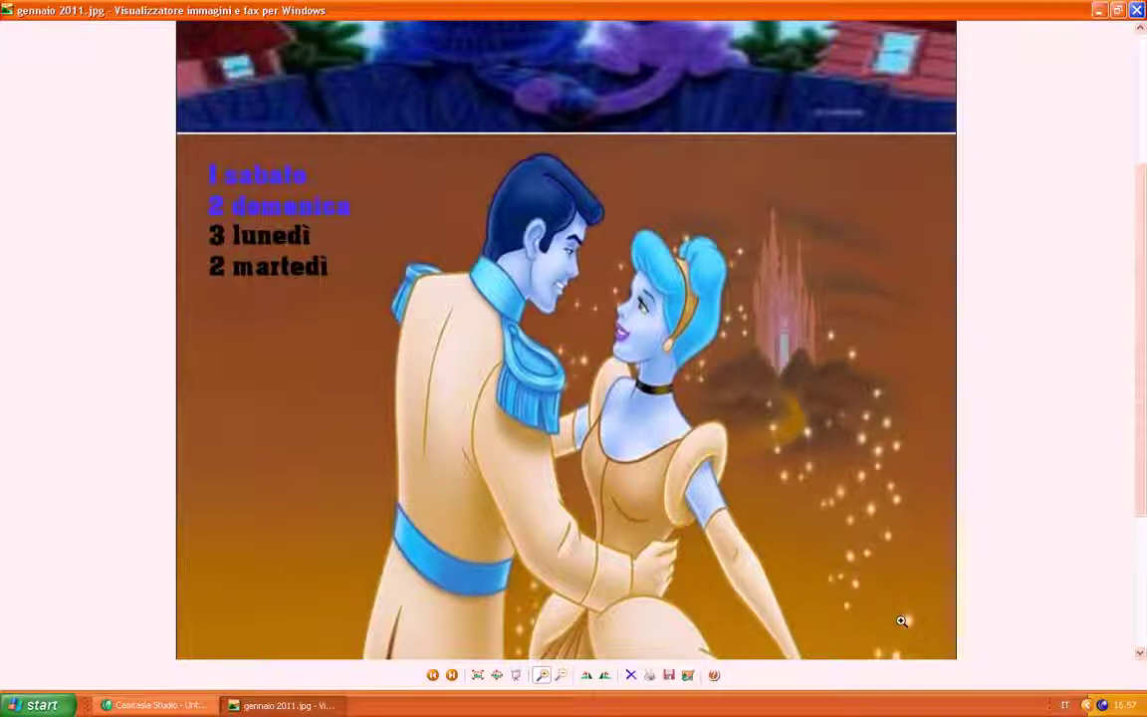
pyautogui.moveTo(1142, 457); pyautogui.dragTo(1145, 331)
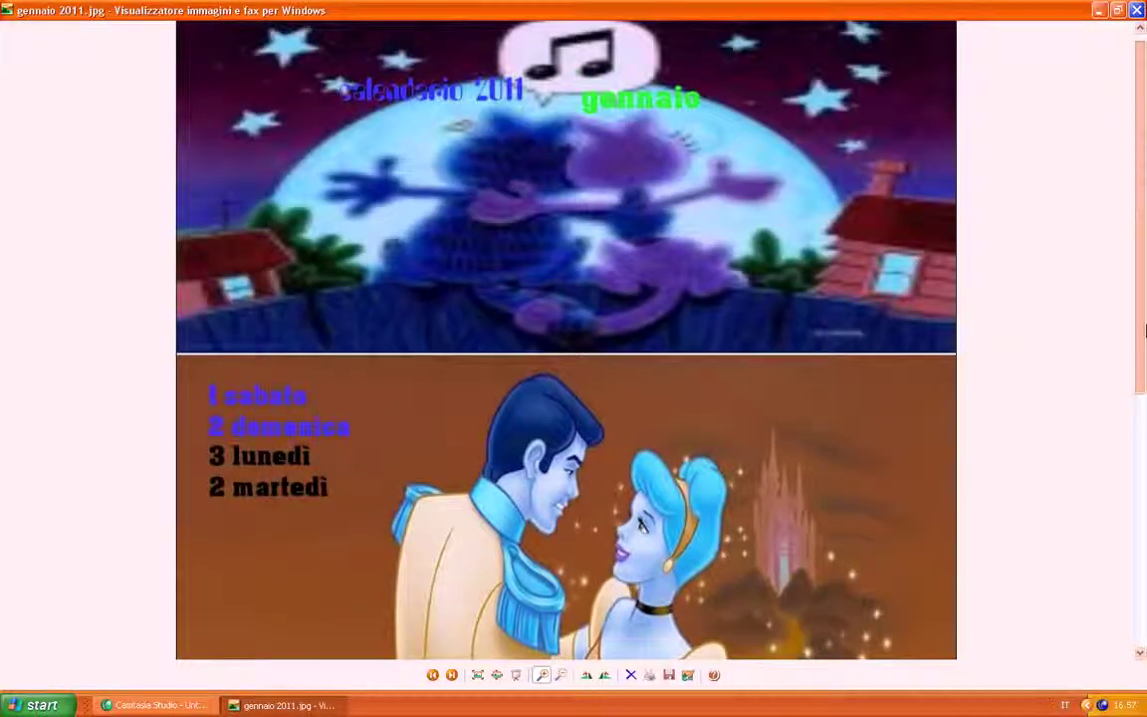
pyautogui.moveTo(1145, 332); pyautogui.dragTo(1135, 295)
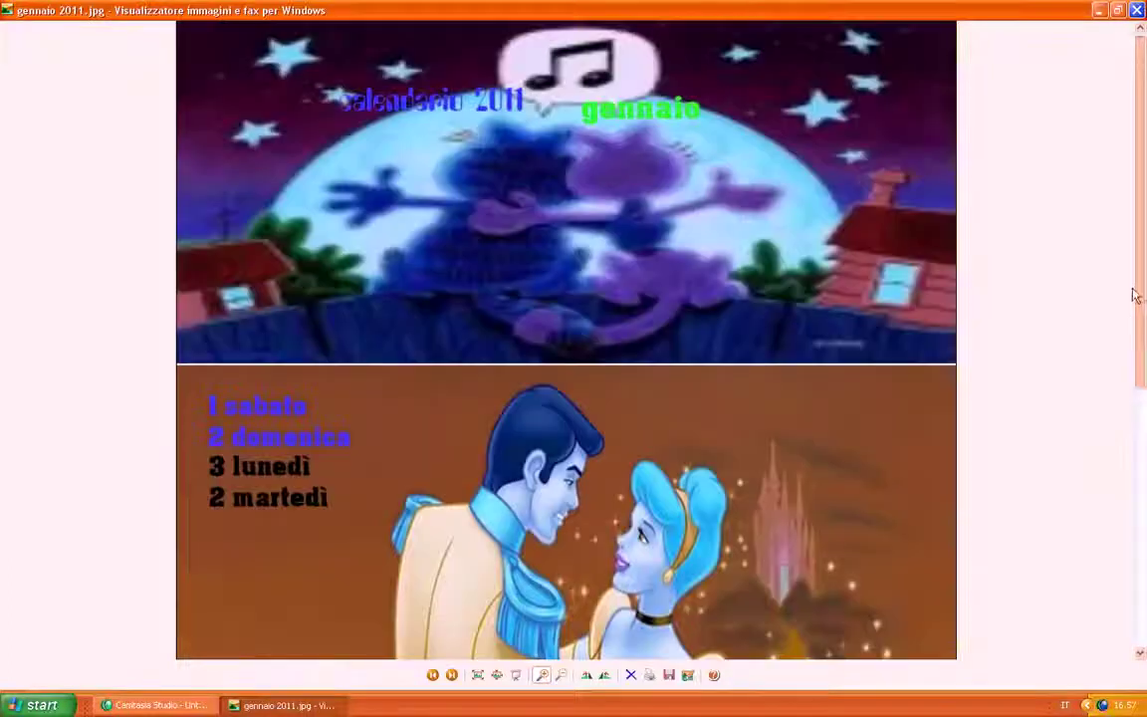
# Step: Close the image viewer, start Paint.NET again and open gennaio 2011.jpg from the Desktop
pyautogui.click(1136, 10)
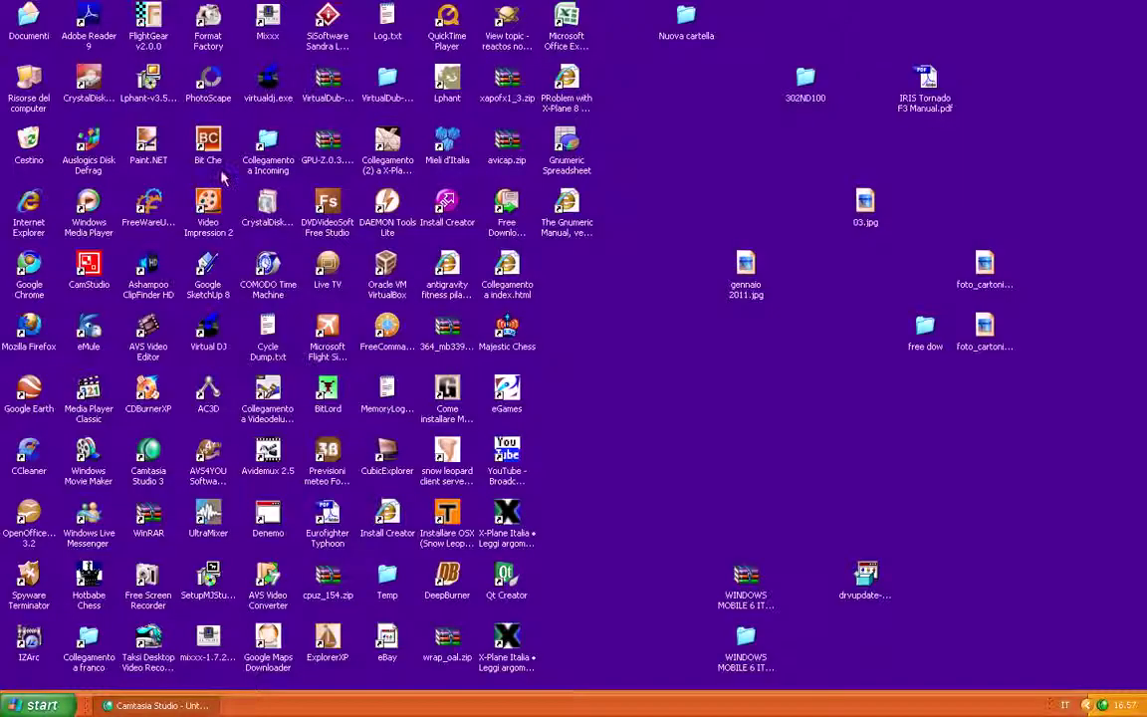
pyautogui.click(143, 145)
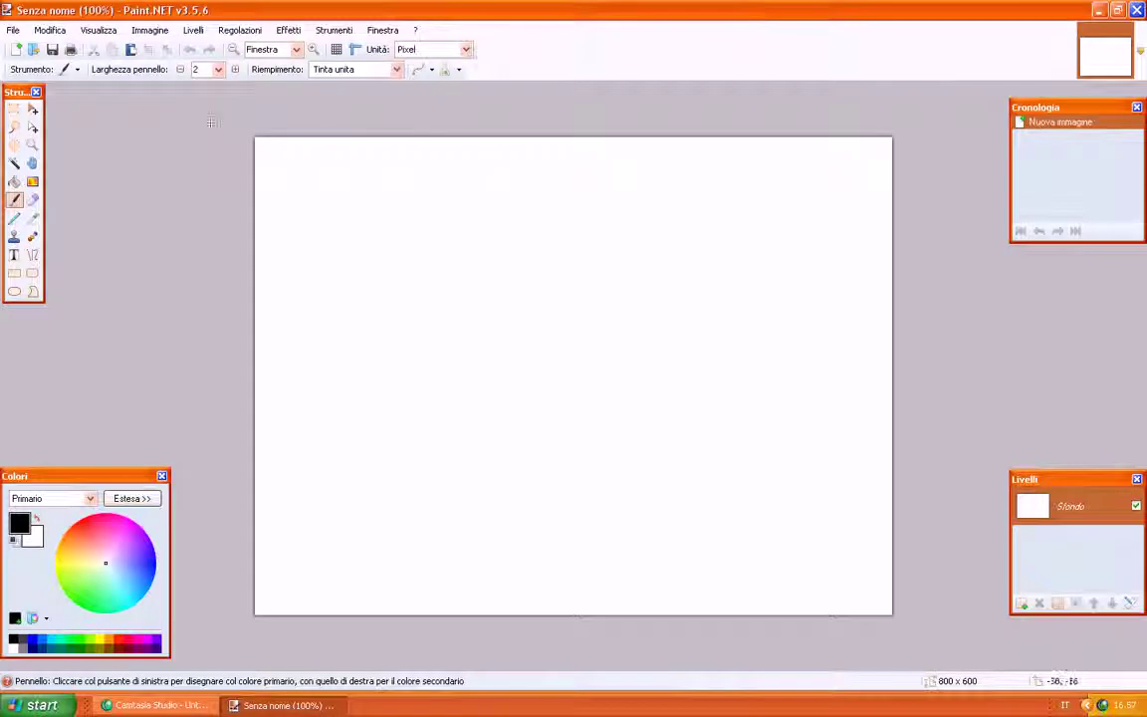
pyautogui.click(11, 30)
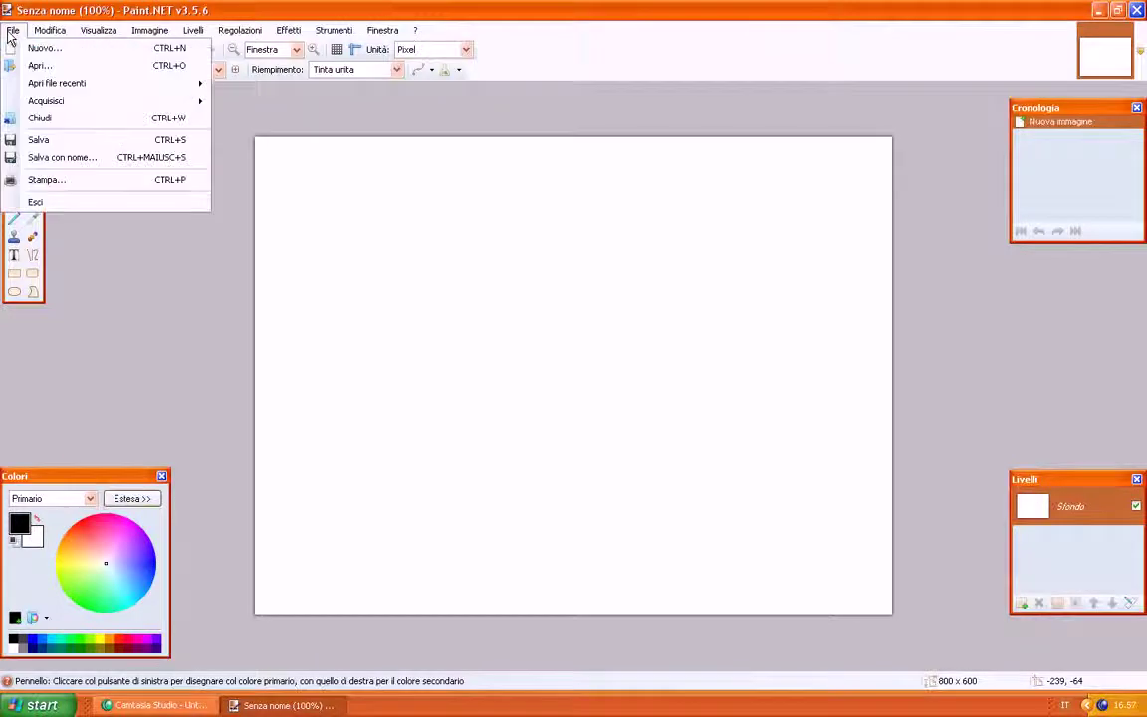
pyautogui.click(69, 65)
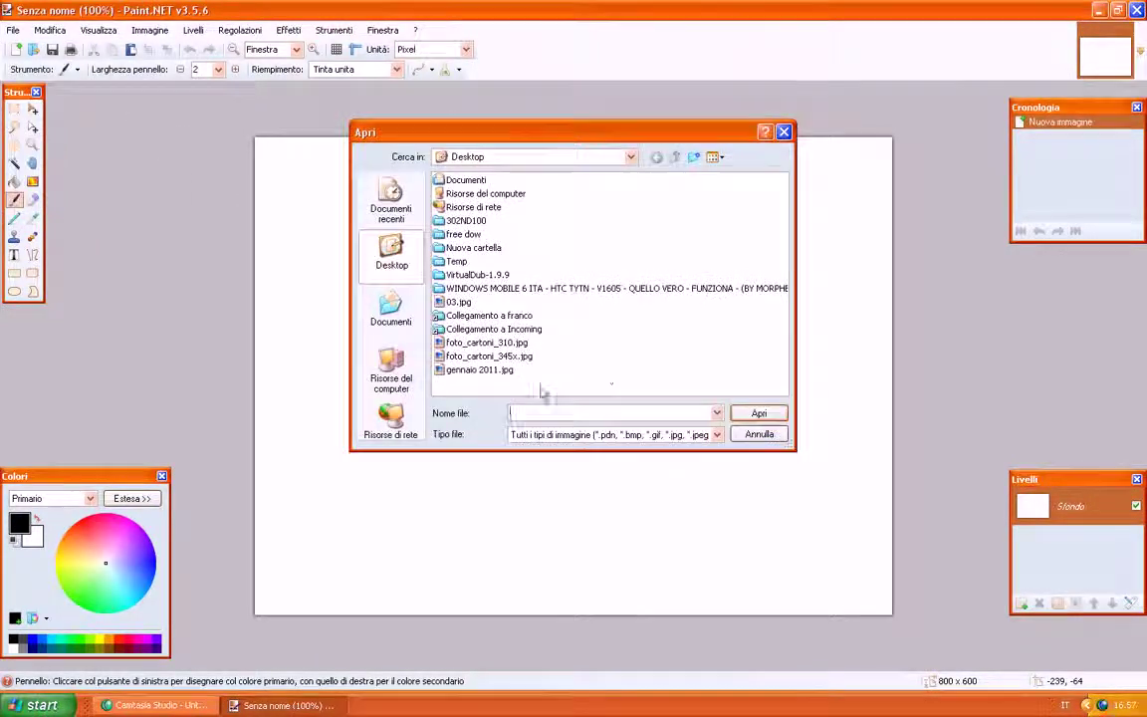
pyautogui.click(463, 369)
pyautogui.click(756, 414)
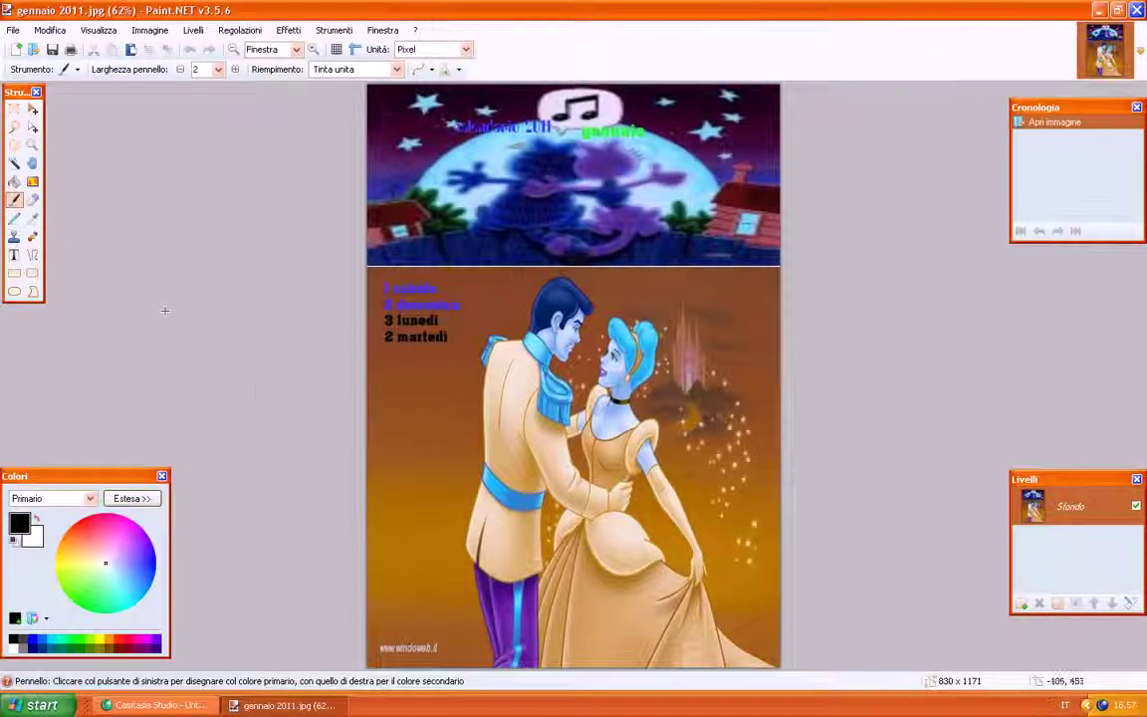
# Step: Select a full-width strip about 172 pixels high along the page's bottom edge and fill all its areas with light cyan
pyautogui.click(14, 107)
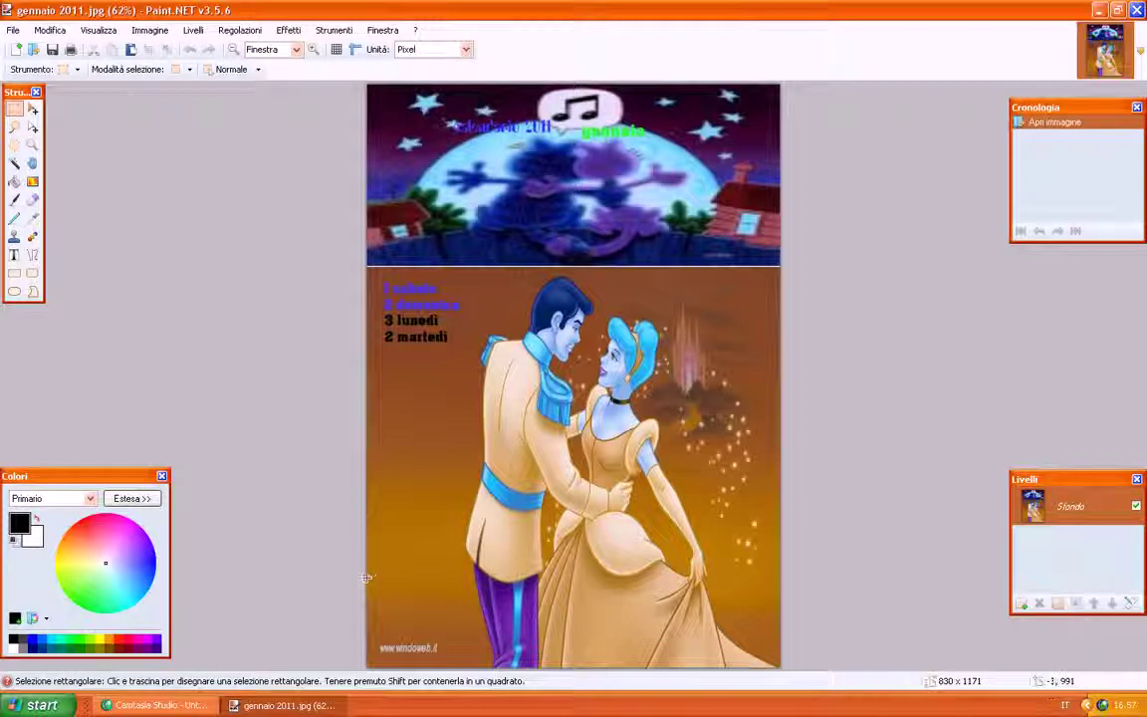
pyautogui.moveTo(366, 581); pyautogui.dragTo(766, 653)
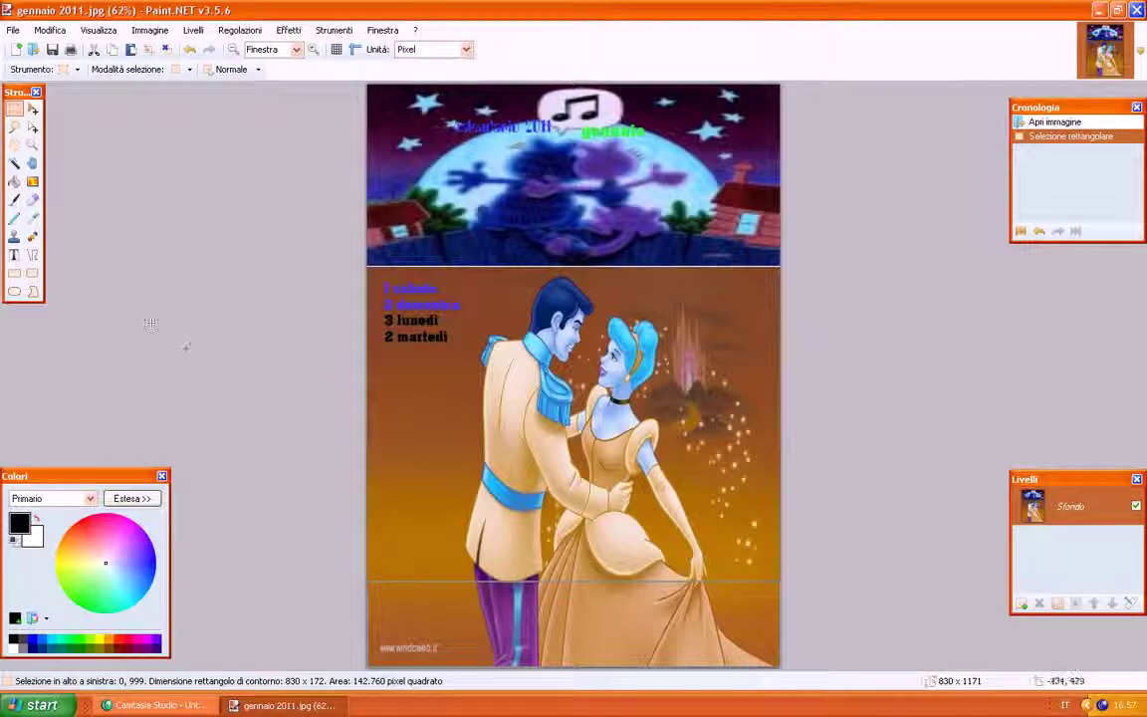
pyautogui.click(14, 185)
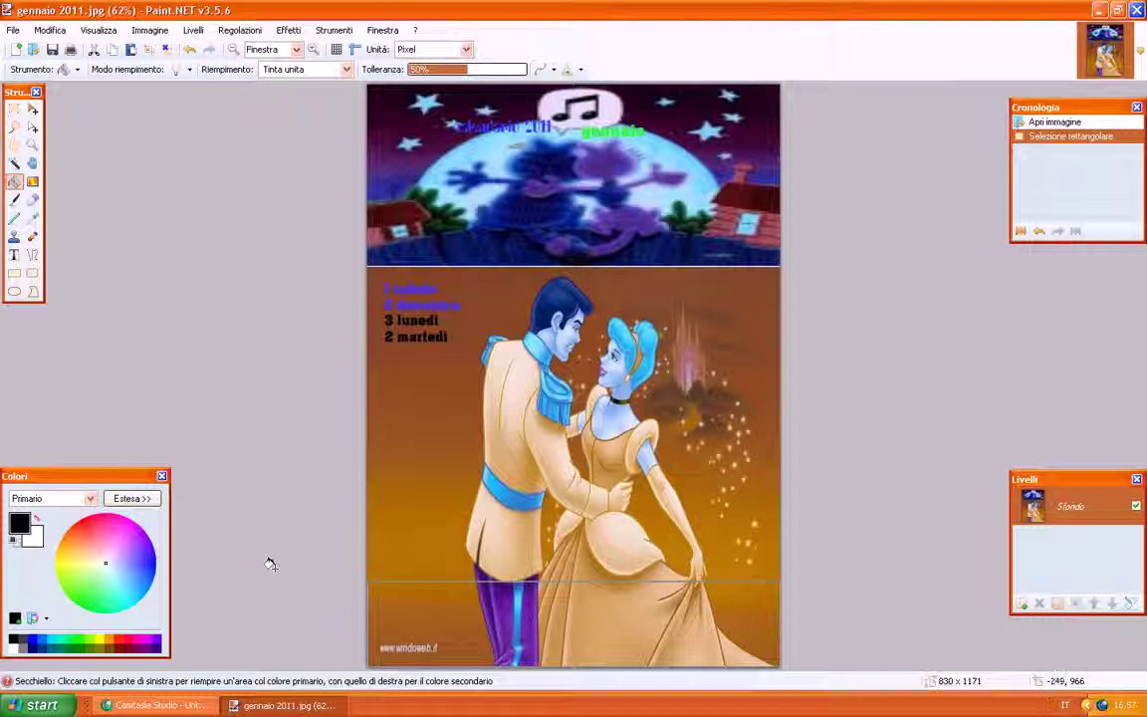
pyautogui.click(125, 593)
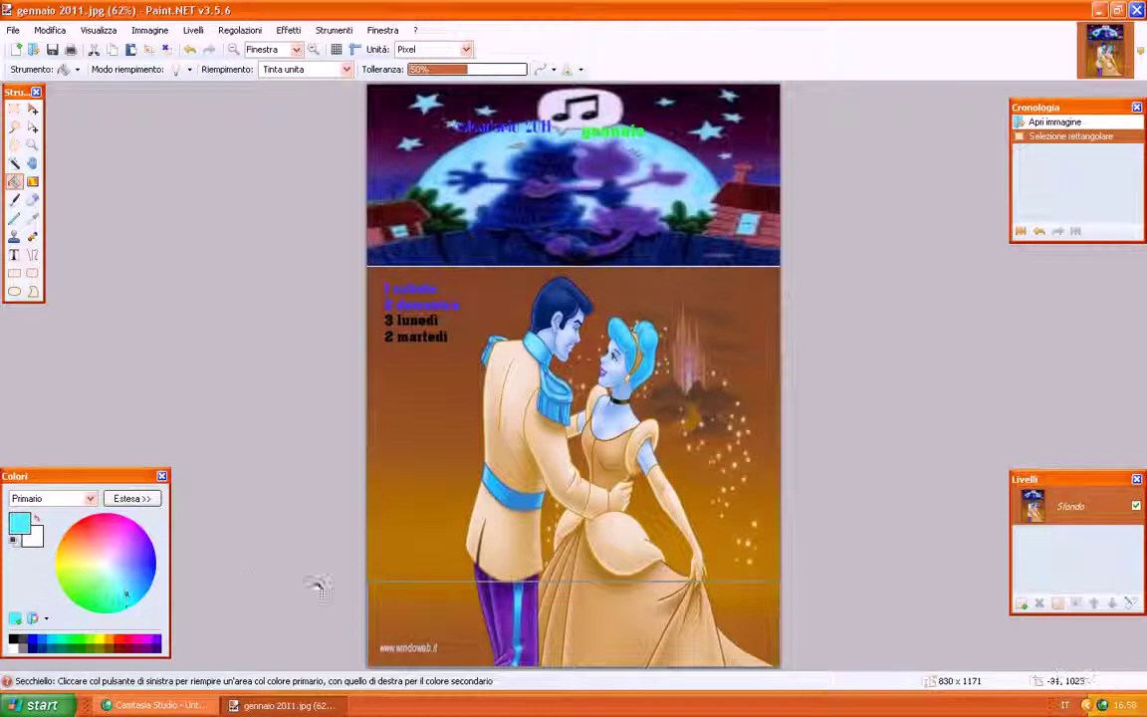
pyautogui.click(475, 622)
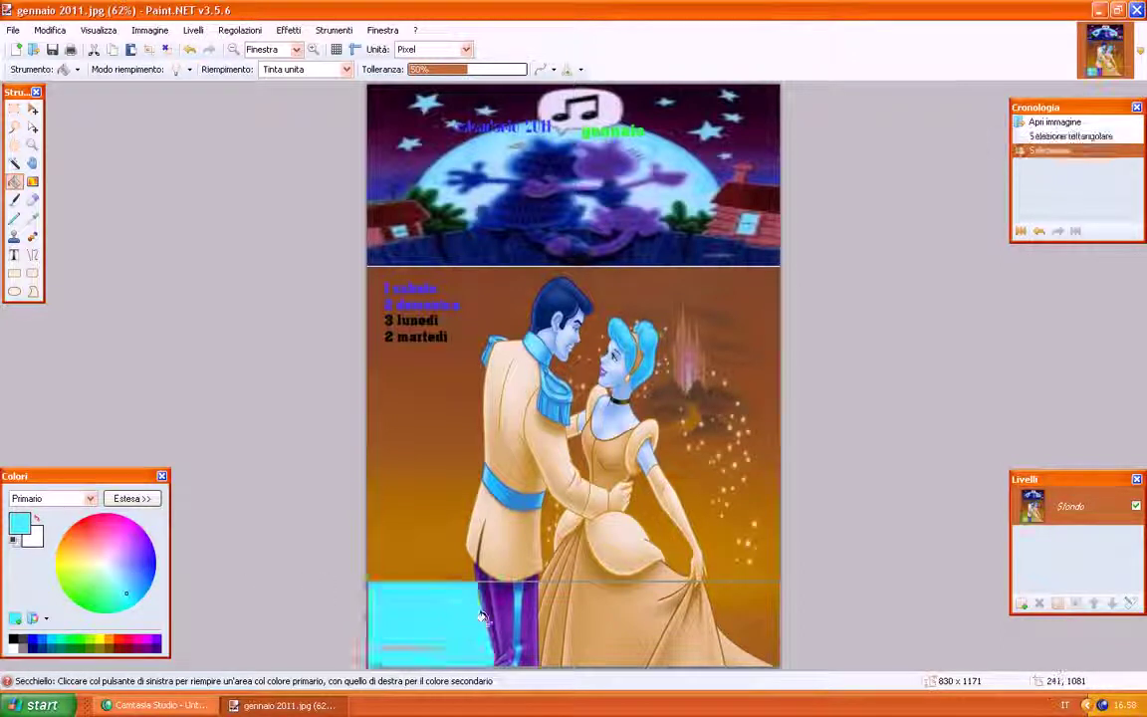
pyautogui.click(528, 622)
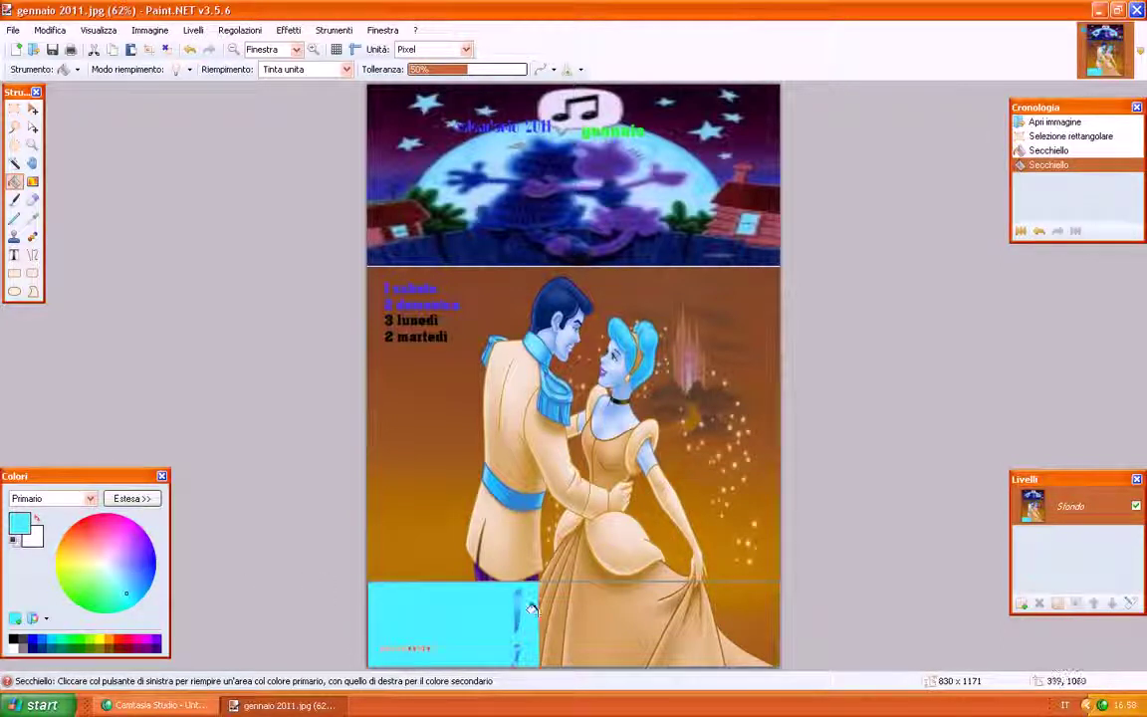
pyautogui.click(520, 613)
pyautogui.click(573, 612)
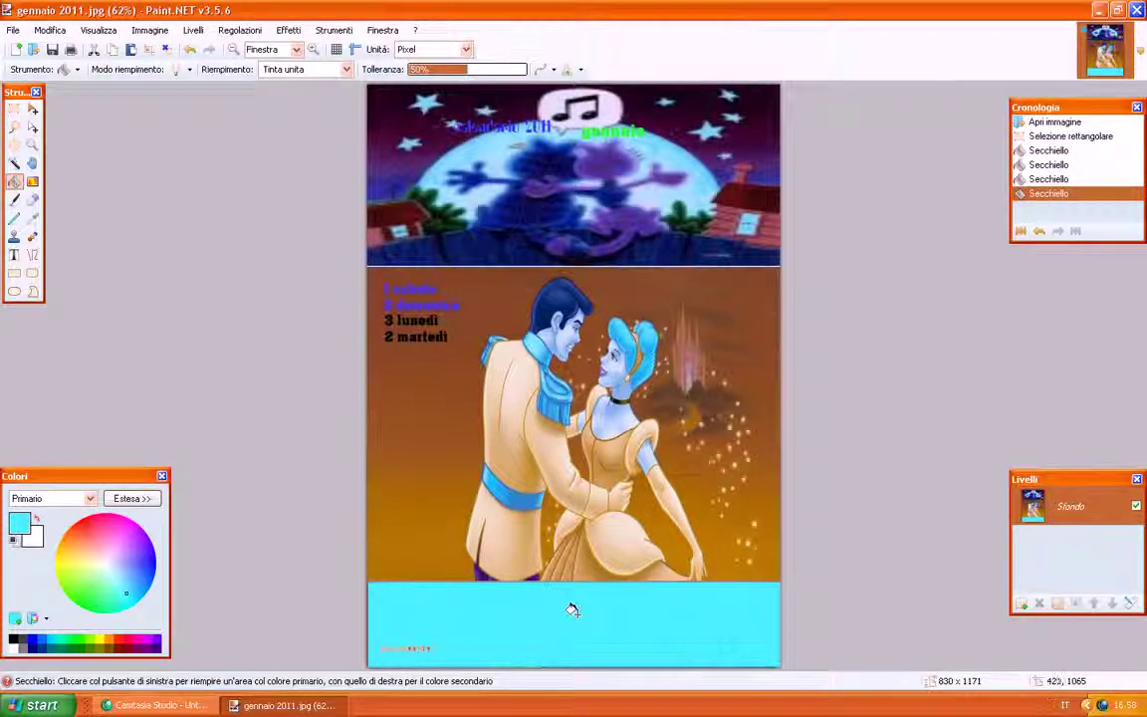
pyautogui.click(722, 642)
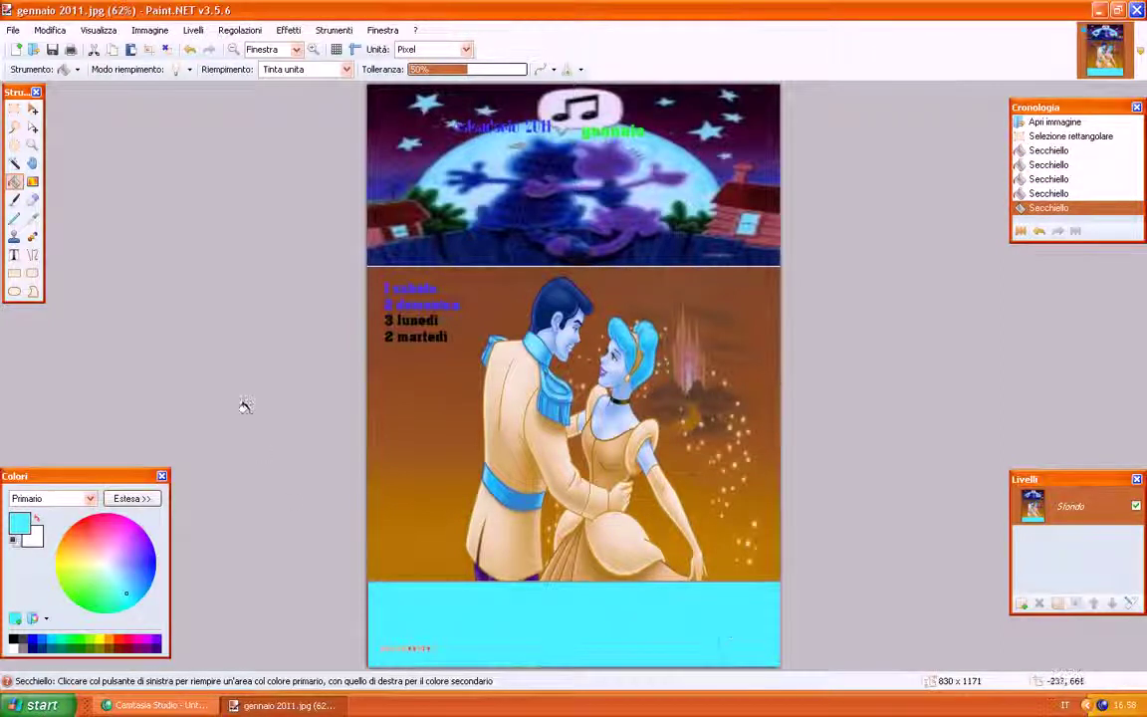
# Step: Write "Il mio Calendario" on the cyan strip in red Chinyen text at size 26
pyautogui.click(14, 255)
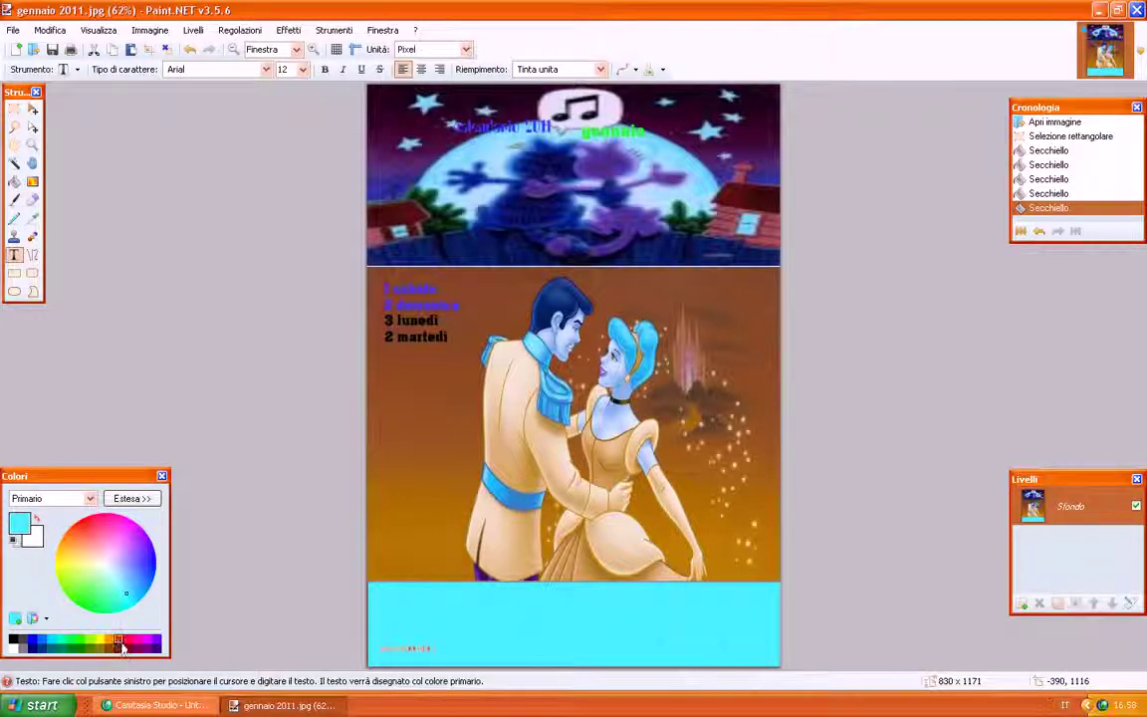
pyautogui.click(118, 643)
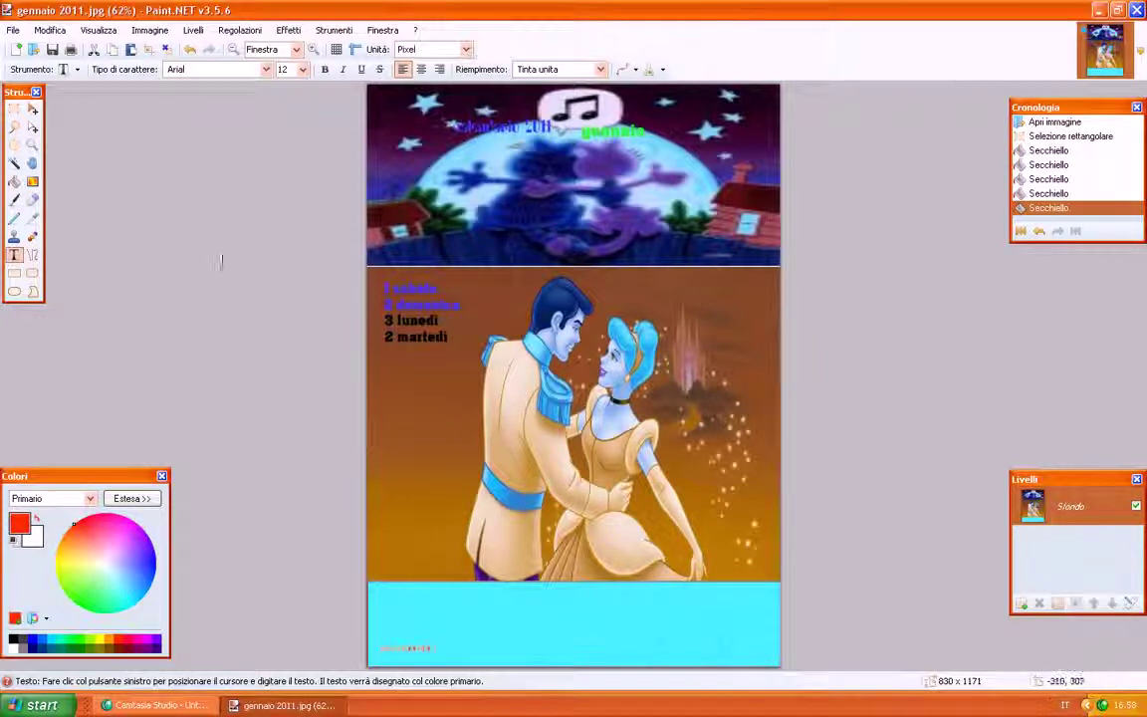
pyautogui.click(301, 71)
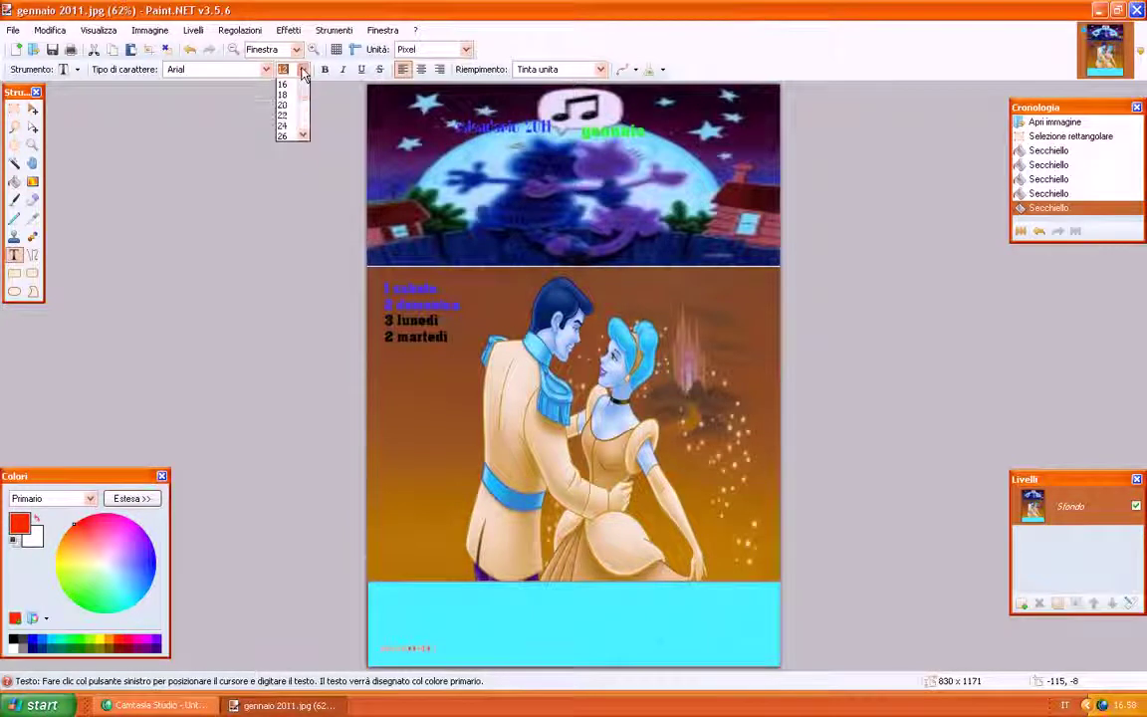
pyautogui.scroll(-2, 305, 125)
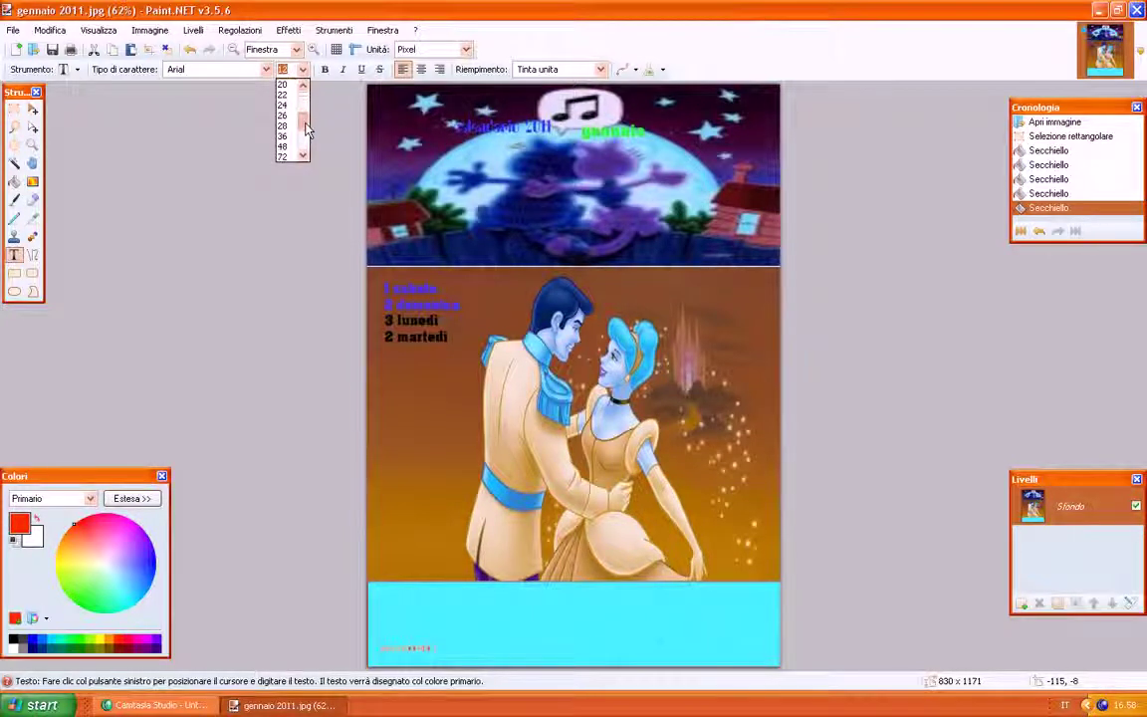
pyautogui.click(285, 117)
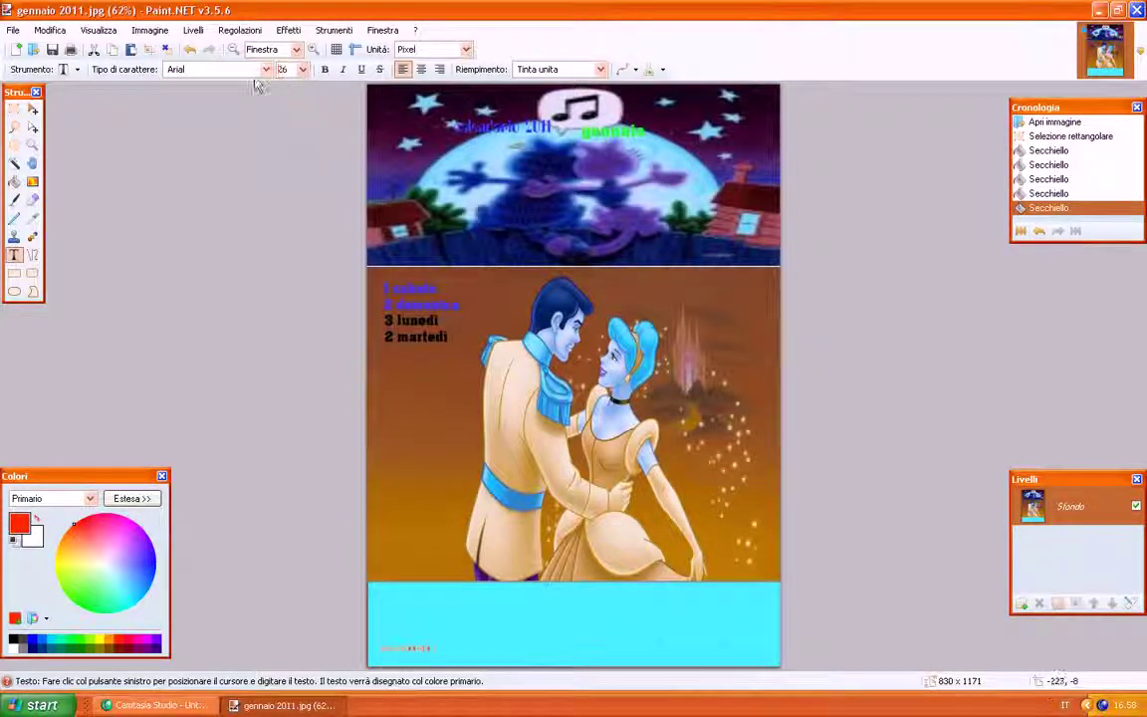
pyautogui.click(267, 70)
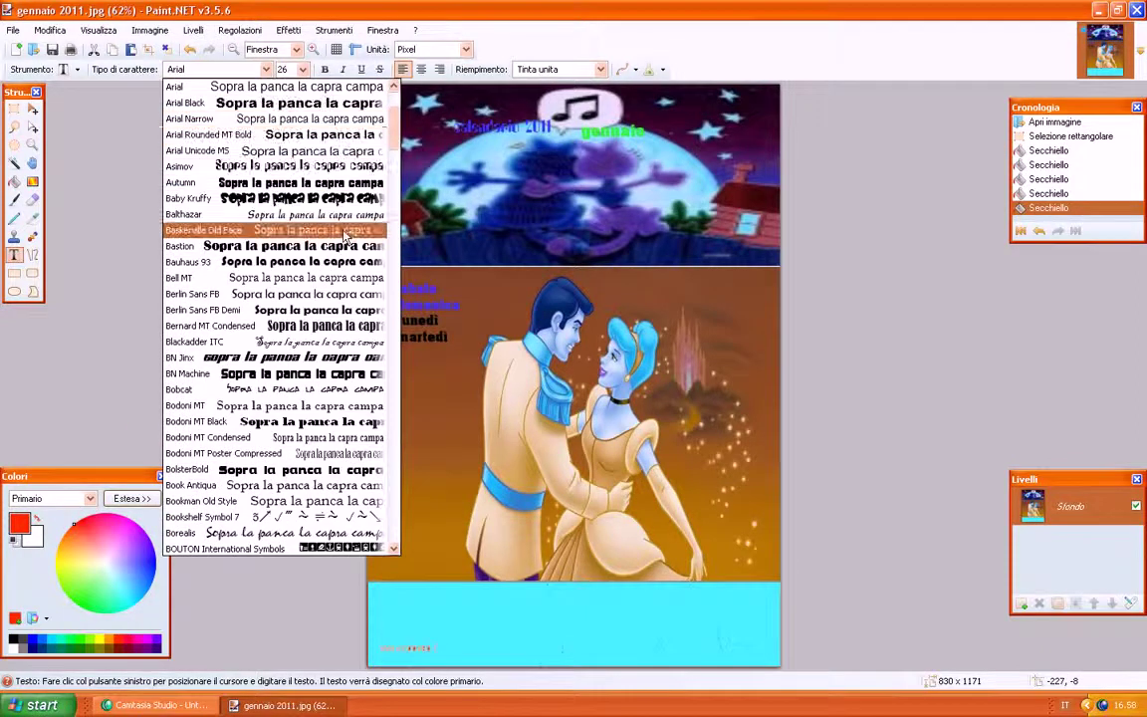
pyautogui.moveTo(396, 130); pyautogui.dragTo(396, 197)
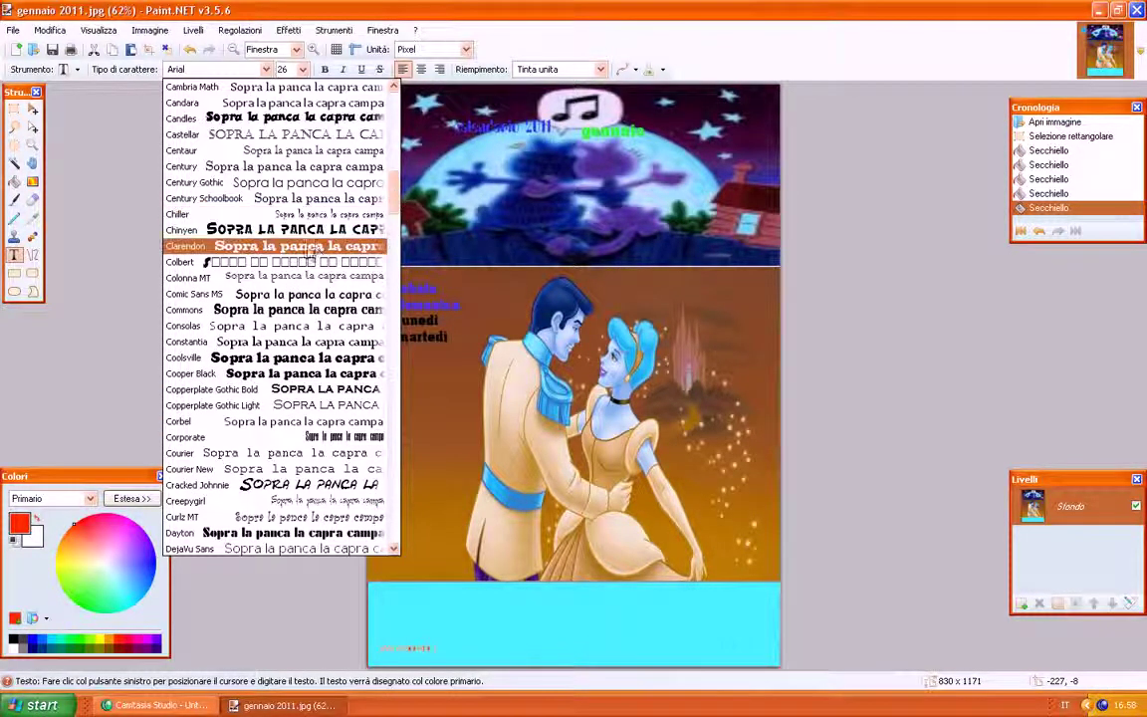
pyautogui.click(284, 234)
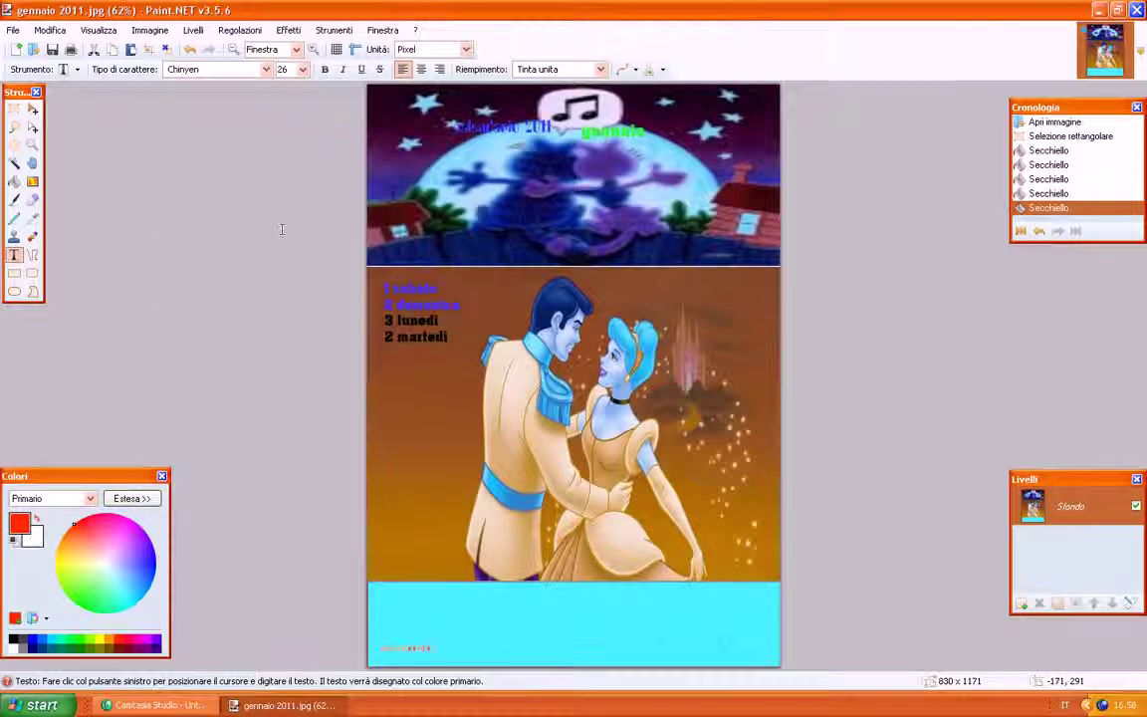
pyautogui.click(405, 614)
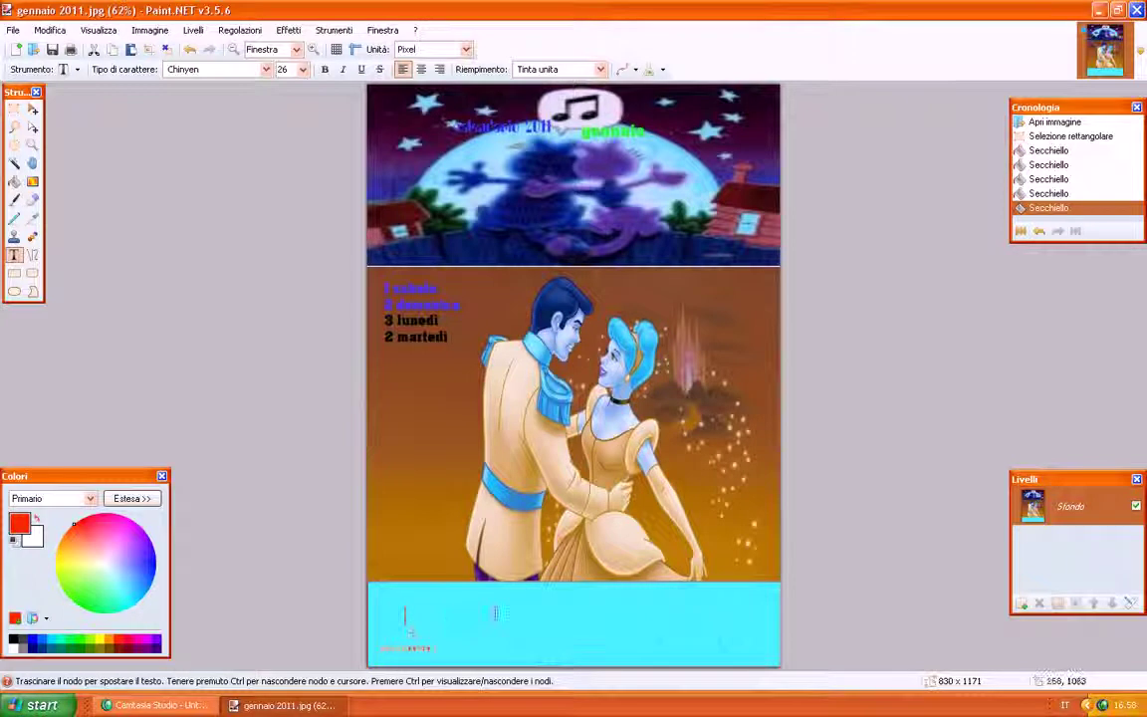
pyautogui.write('Il mio')
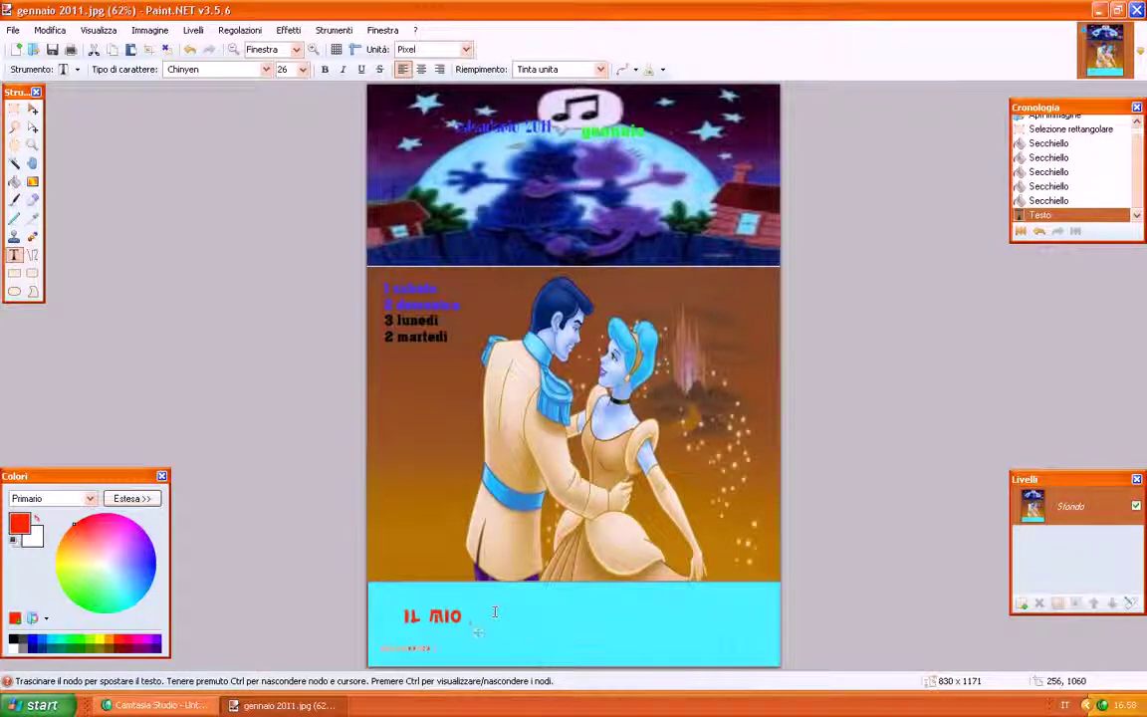
pyautogui.write(' Calendario')
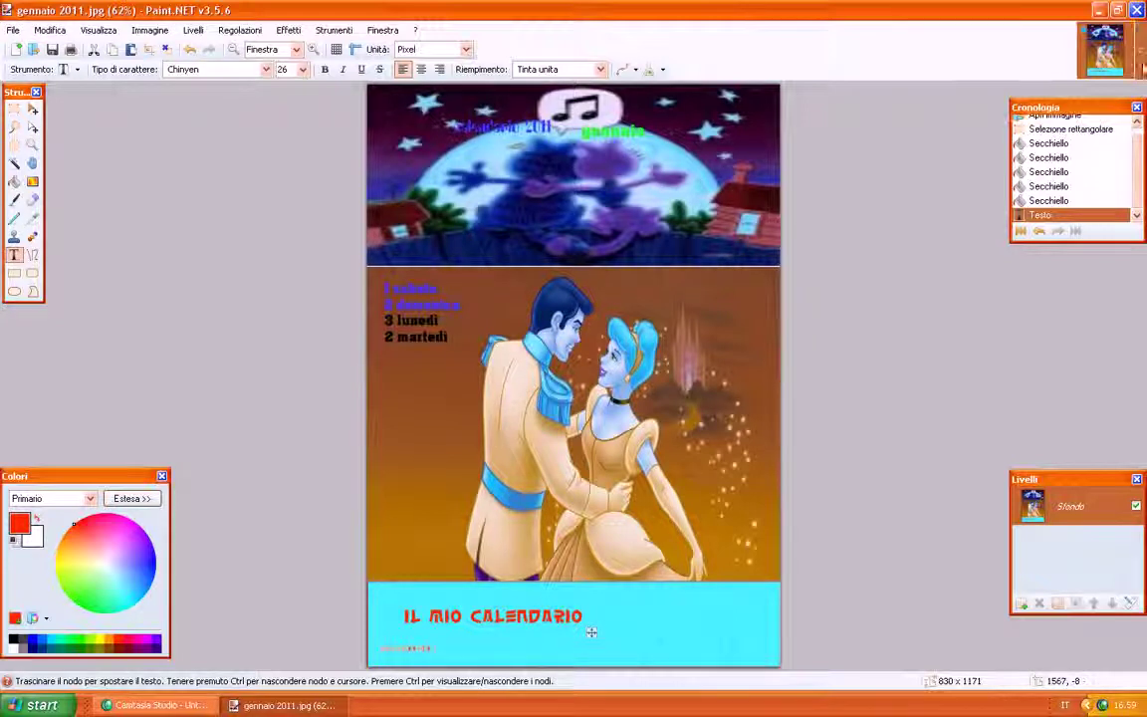
# Step: Close Paint.NET, saving the changes to gennaio 2011.jpg with JPEG quality 100
pyautogui.click(1137, 10)
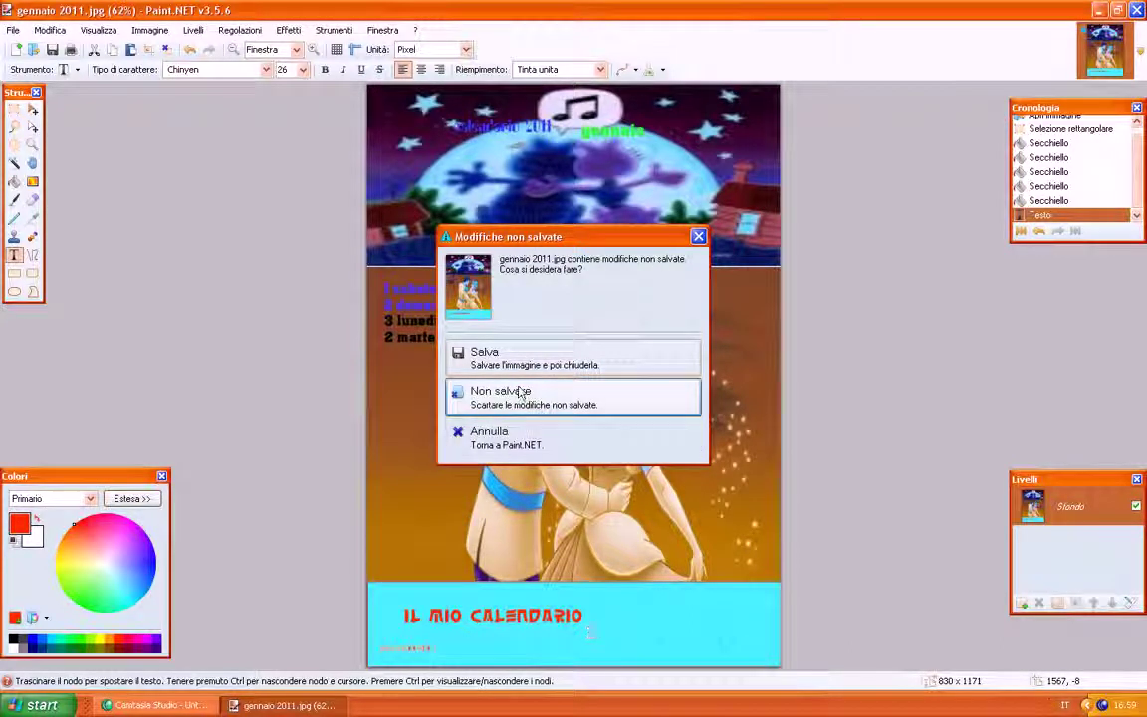
pyautogui.click(502, 357)
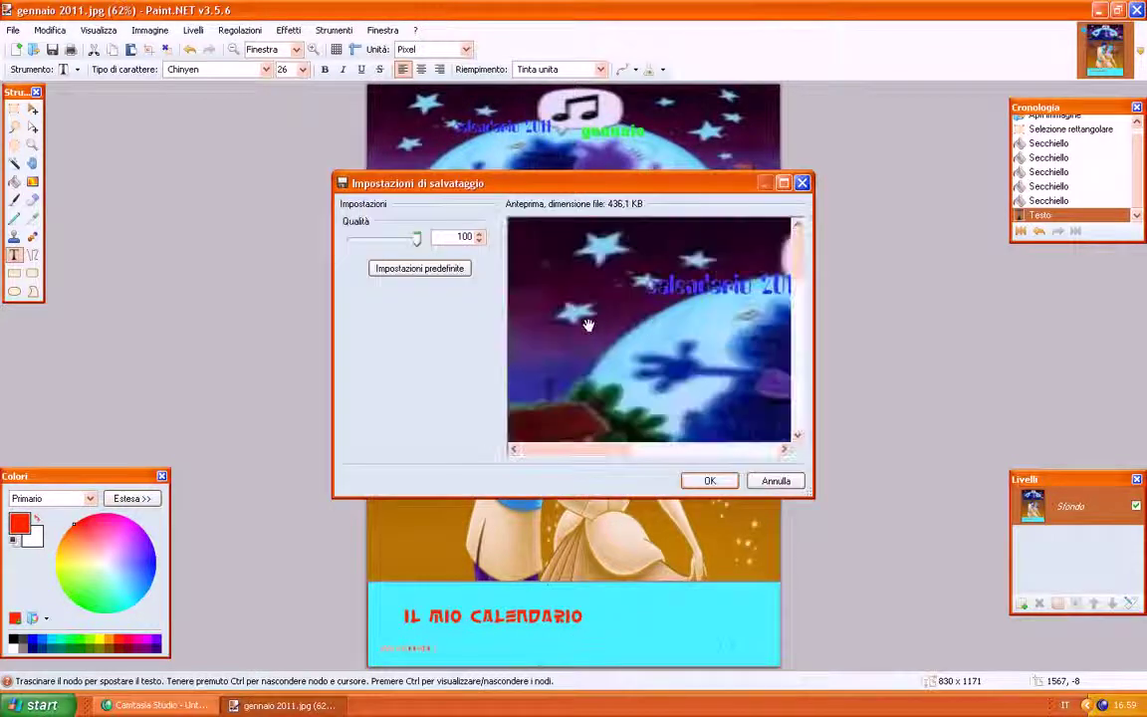
pyautogui.click(709, 481)
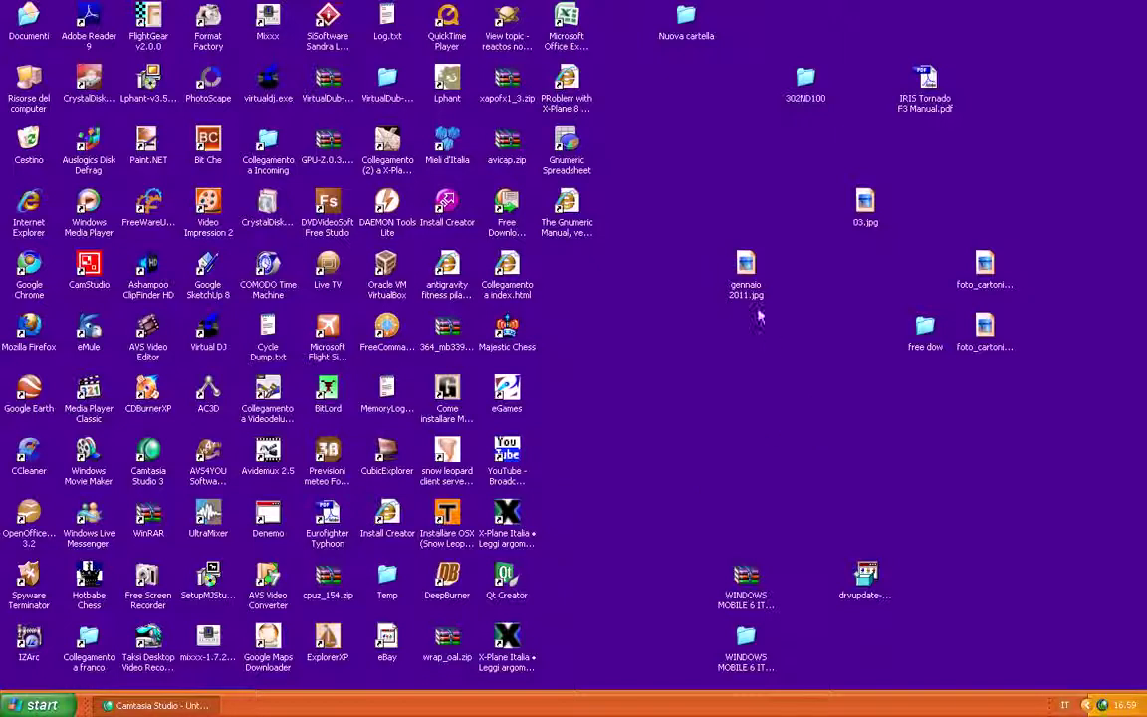
# Step: Open gennaio 2011.jpg in the Windows image viewer, examine the enlarged page from its title to the cyan strip, and close the viewer
pyautogui.doubleClick(747, 277)
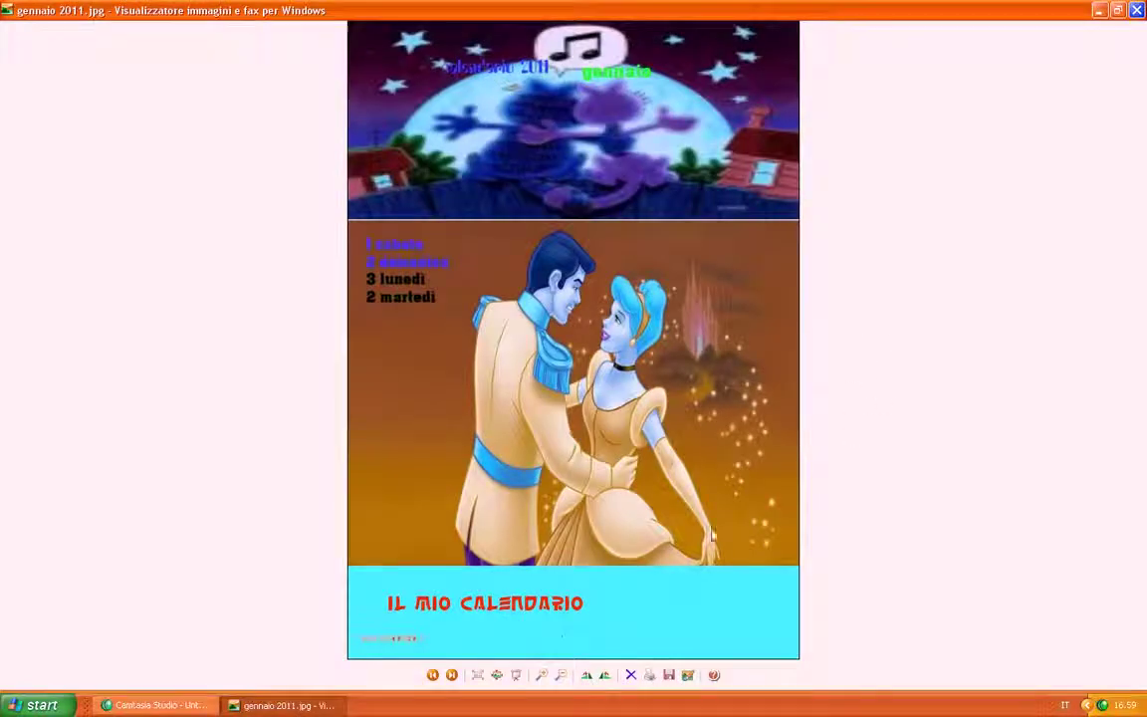
pyautogui.click(543, 676)
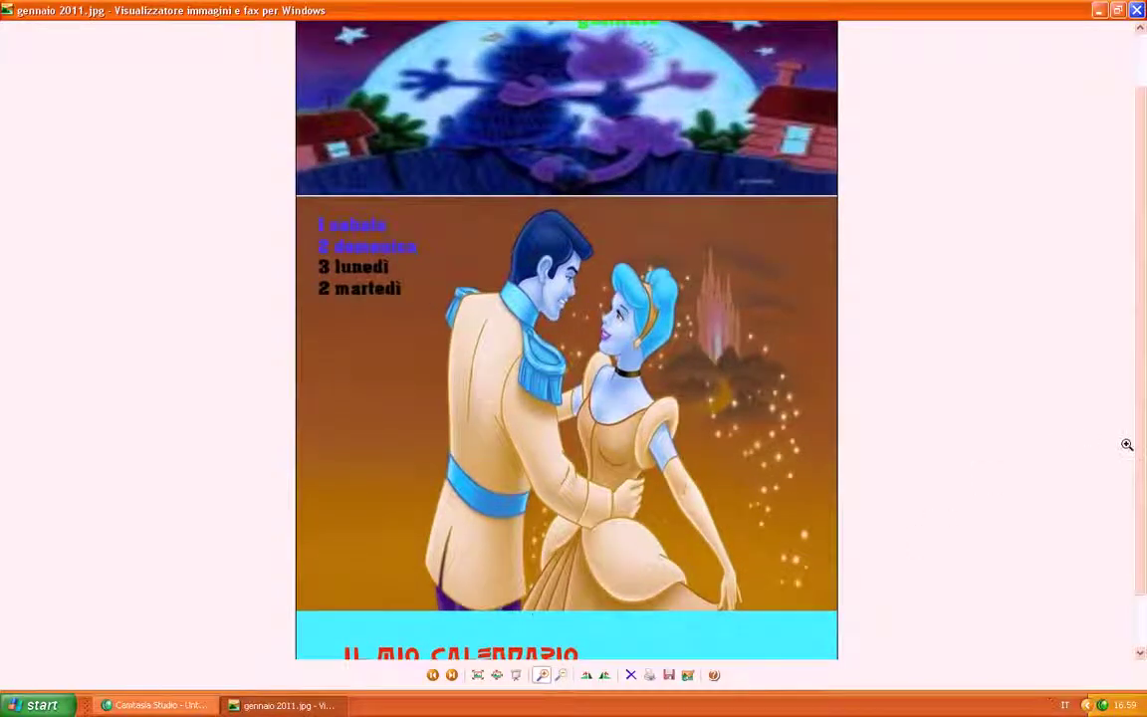
pyautogui.moveTo(1144, 435); pyautogui.dragTo(1144, 376)
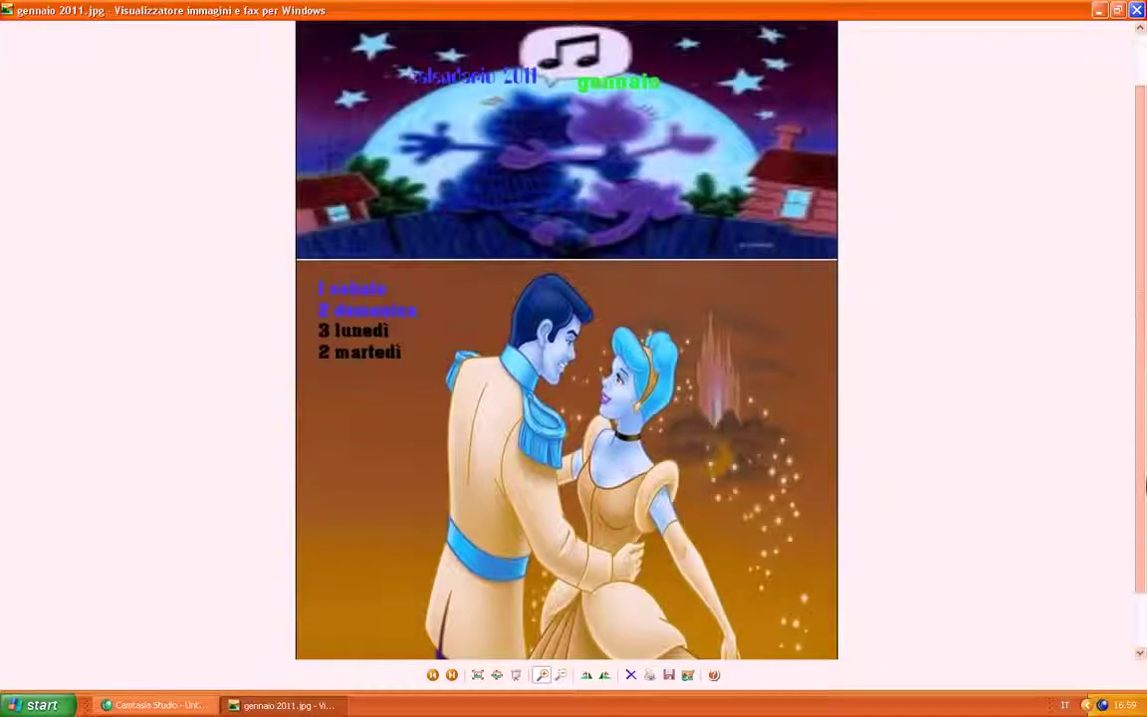
pyautogui.moveTo(1144, 458); pyautogui.dragTo(1144, 577)
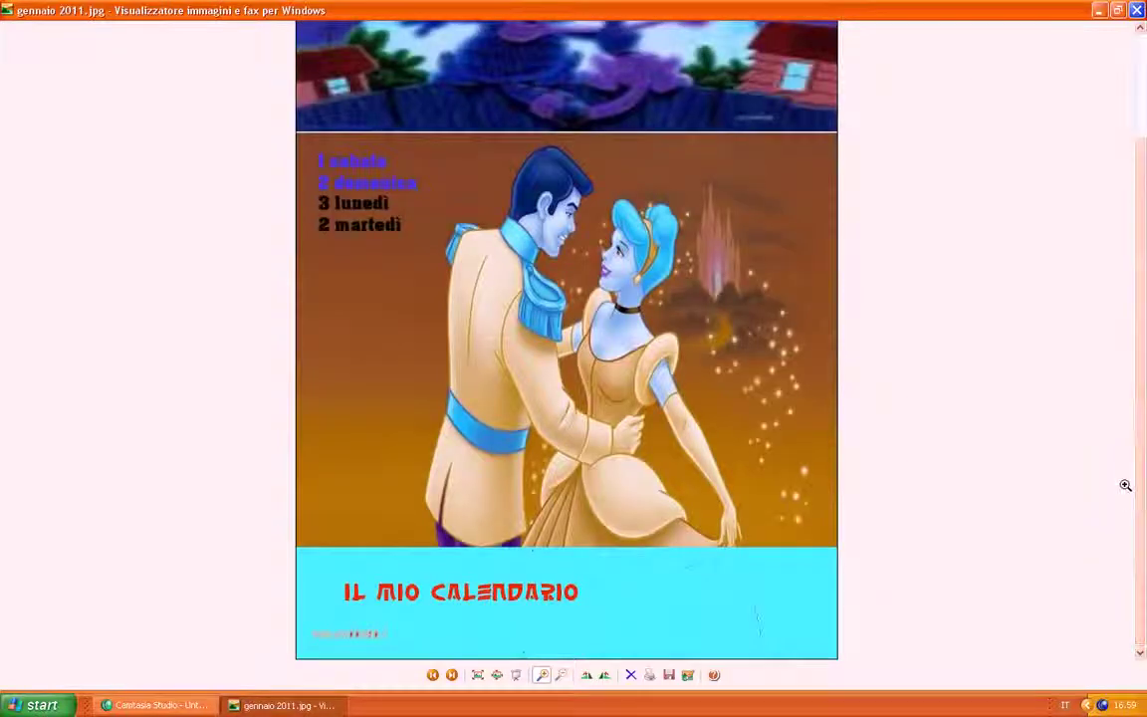
pyautogui.click(1136, 11)
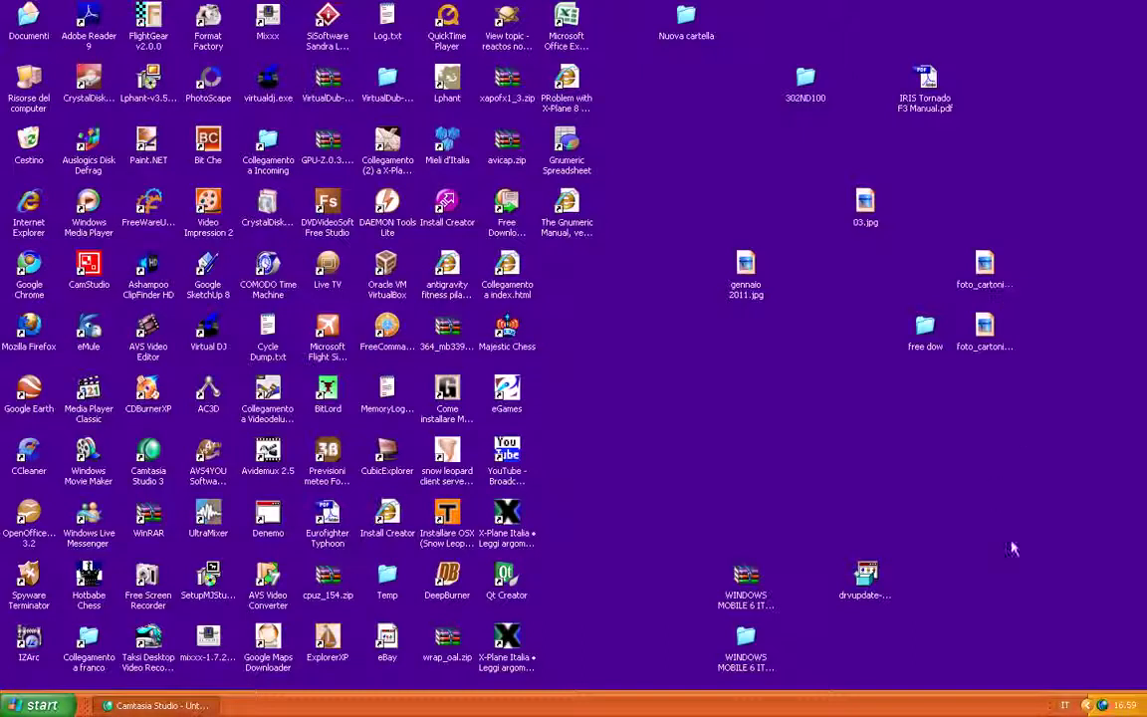
pyautogui.rightClick(1101, 707)
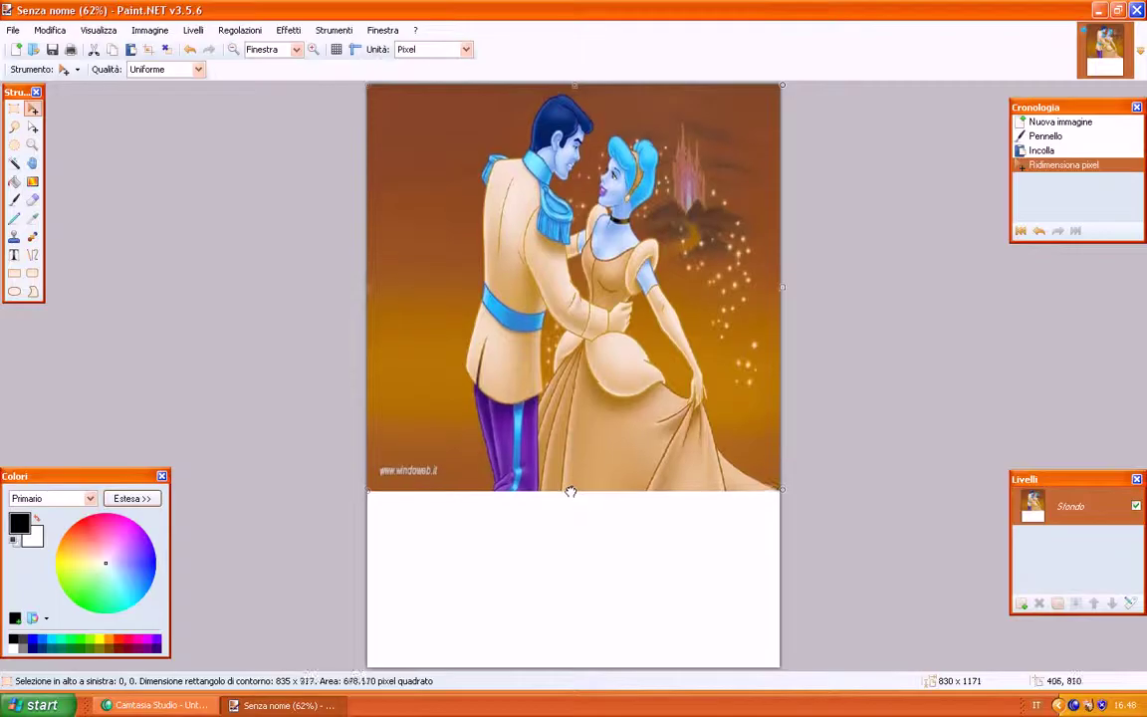
# Step: Resize the pasted couple picture to 835 × 807 pixels along the page's bottom edge, leaving the top 366 pixels white
pyautogui.moveTo(571, 490); pyautogui.dragTo(563, 598)
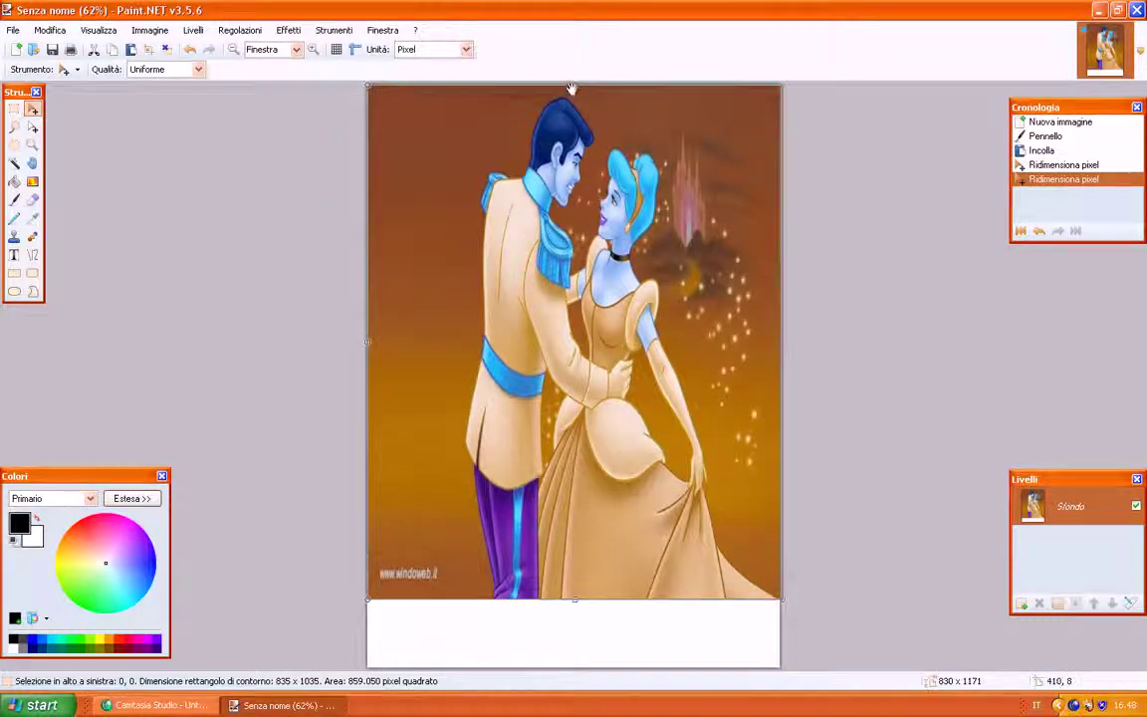
pyautogui.moveTo(574, 86); pyautogui.dragTo(569, 213)
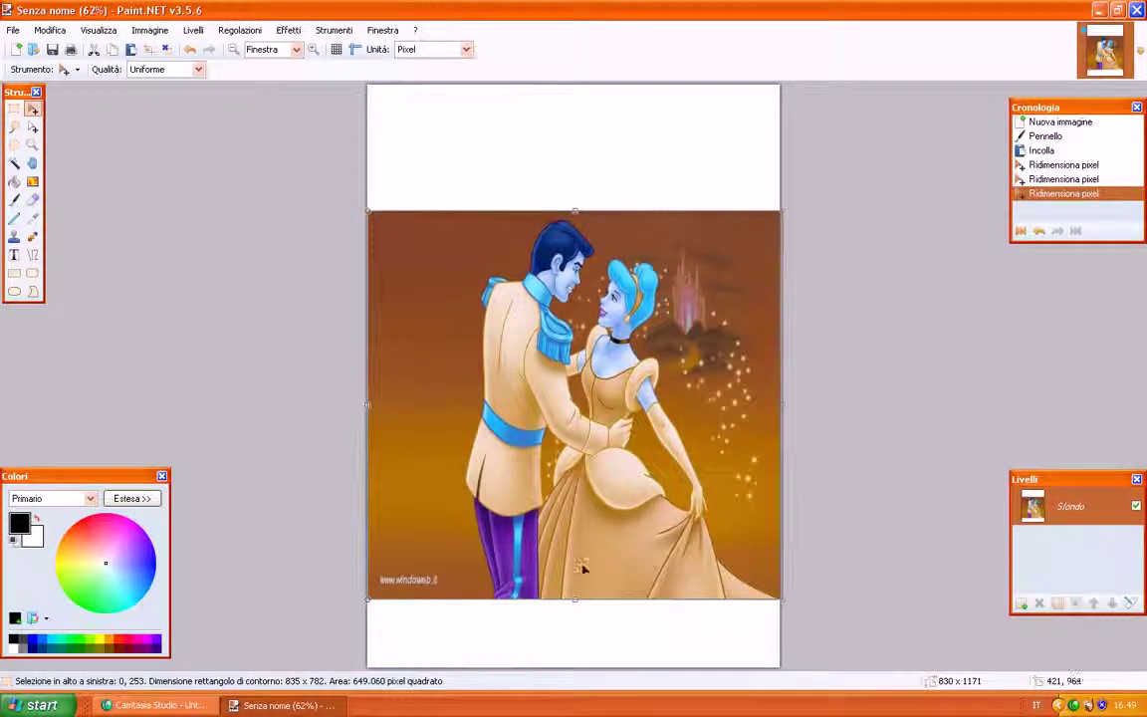
pyautogui.moveTo(575, 597); pyautogui.dragTo(570, 667)
pyautogui.moveTo(576, 213); pyautogui.dragTo(575, 266)
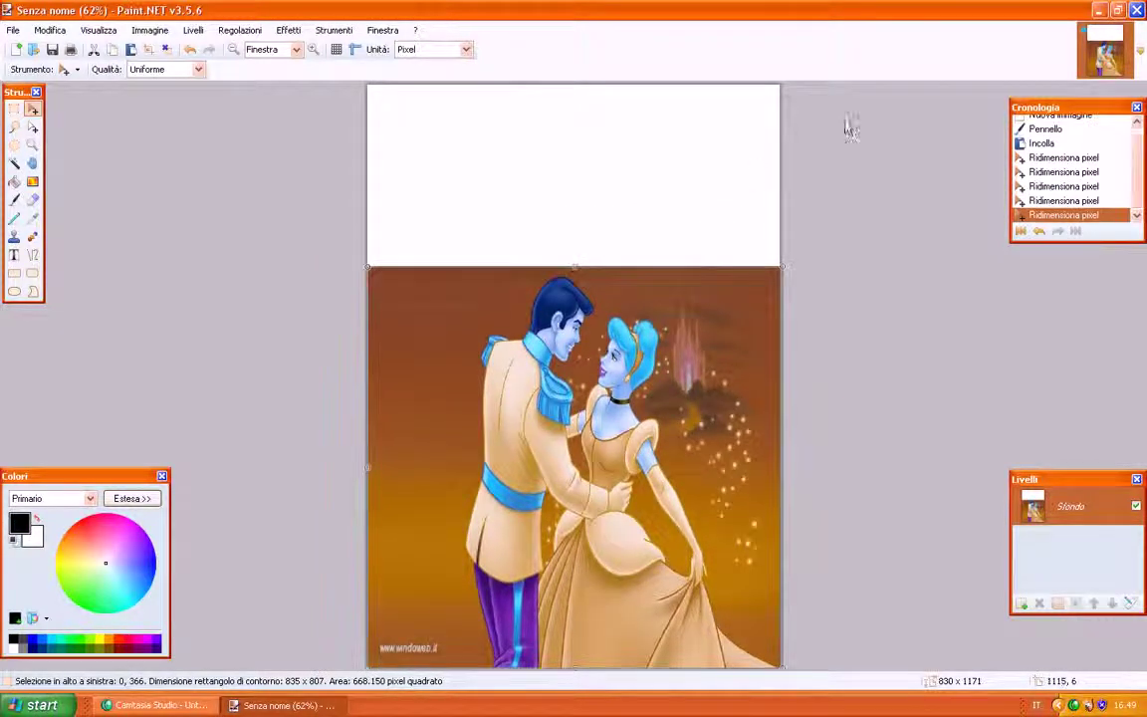
# Step: Copy the desktop picture foto_cartoni_345x.jpg and return to the enlarged calendar page window
pyautogui.click(1118, 10)
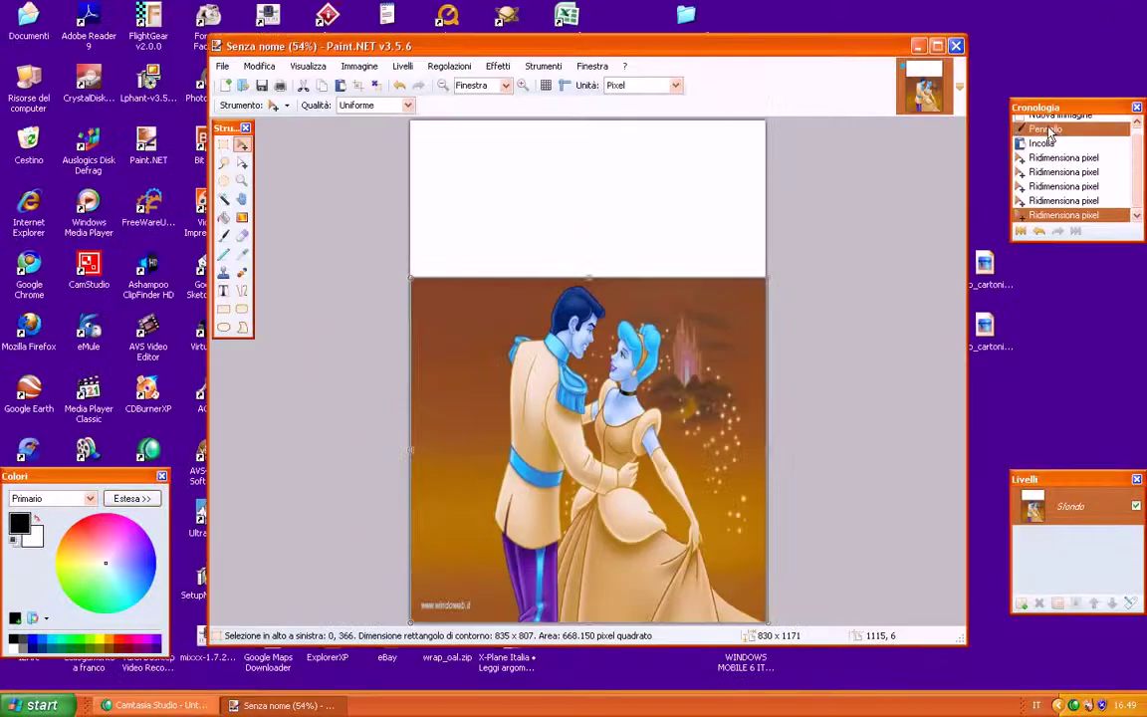
pyautogui.moveTo(659, 46); pyautogui.dragTo(533, 24)
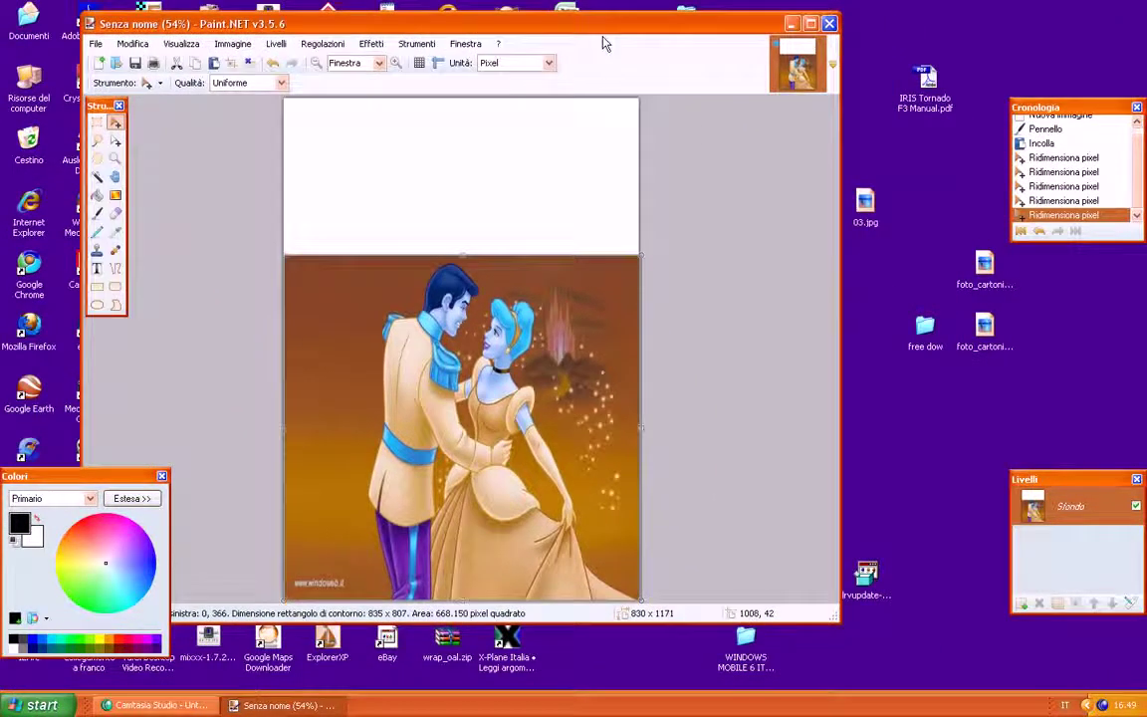
pyautogui.click(984, 332)
pyautogui.rightClick(984, 331)
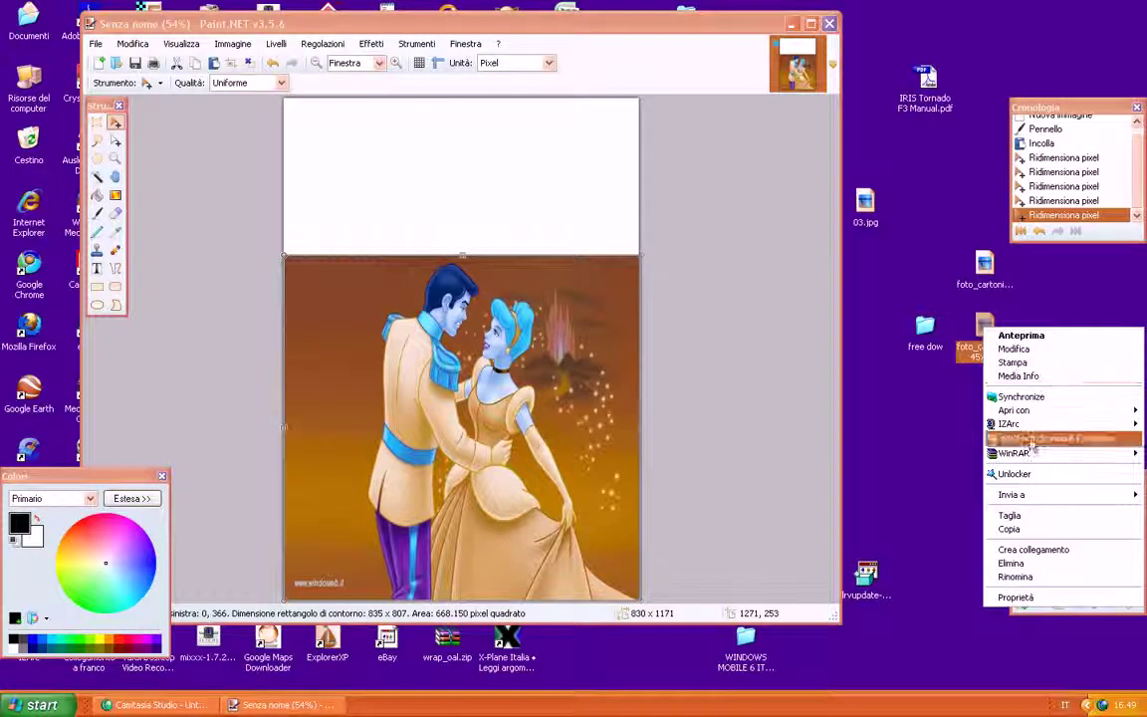
pyautogui.click(1045, 530)
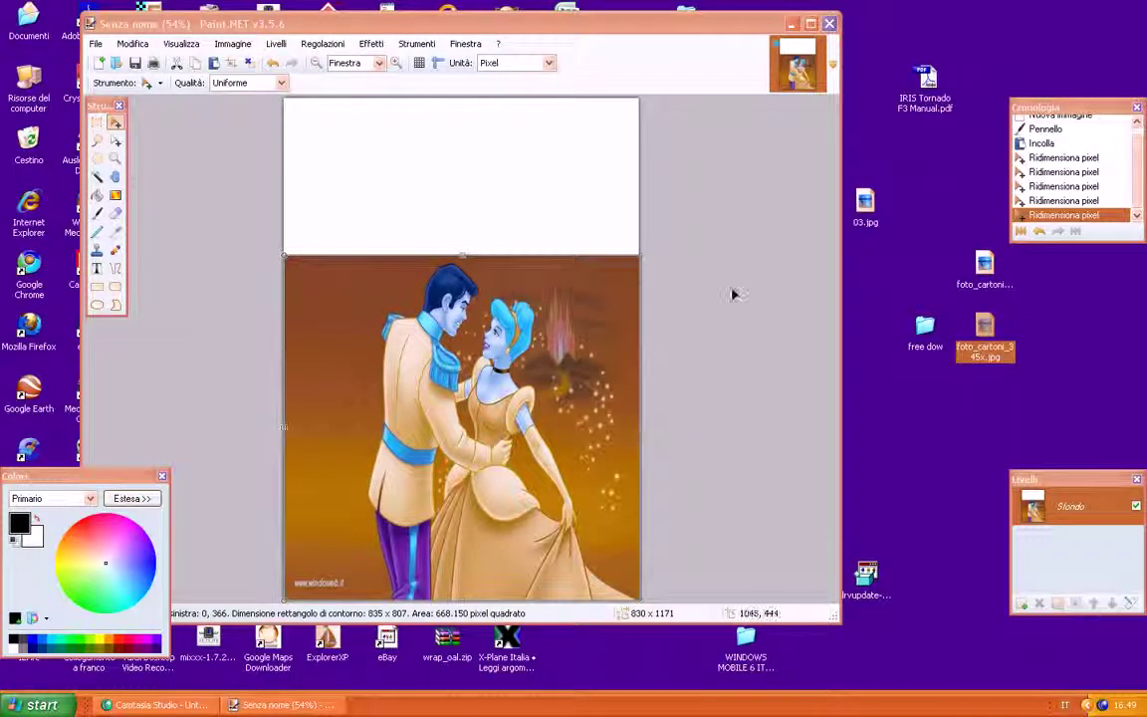
pyautogui.moveTo(617, 20); pyautogui.dragTo(728, 11)
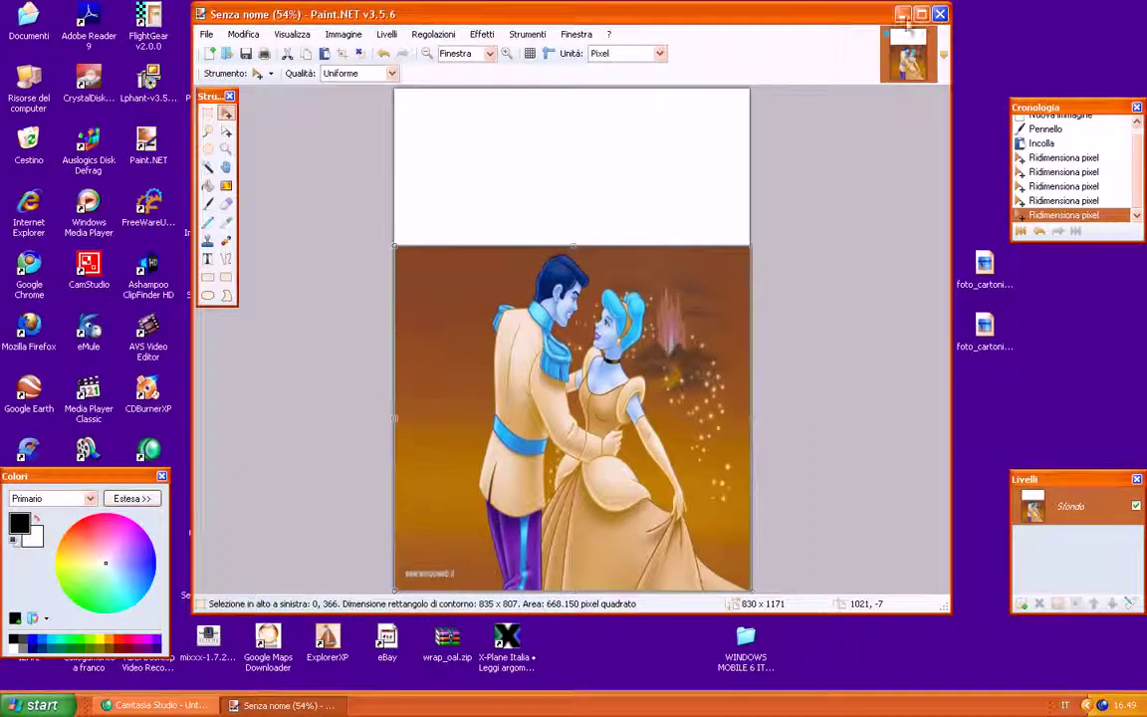
pyautogui.click(921, 13)
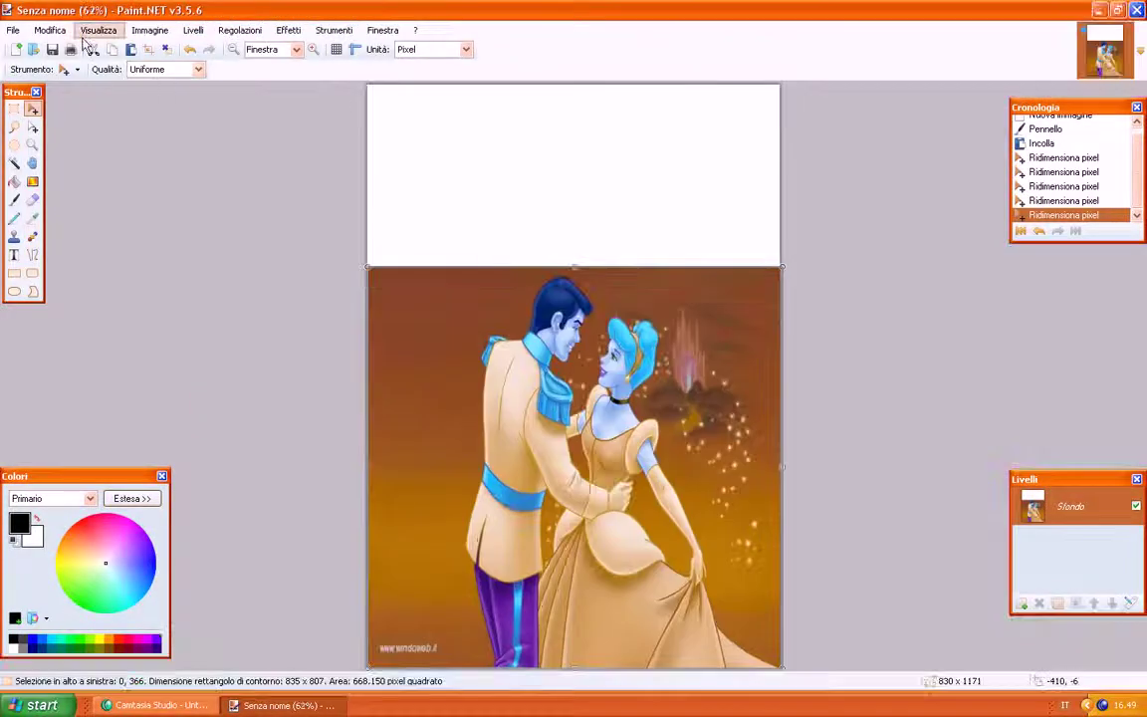
# Step: Paste the copied cartoon picture and stretch it to 830 × 364 pixels to fill the white area above the couple
pyautogui.click(55, 30)
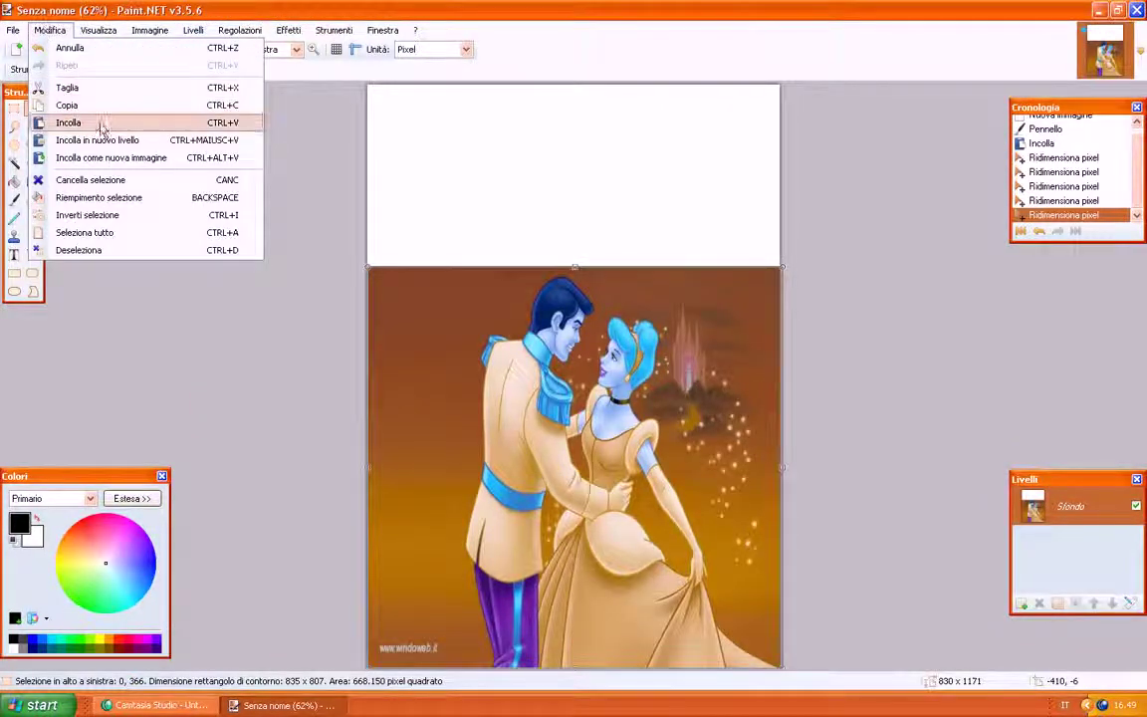
pyautogui.click(68, 122)
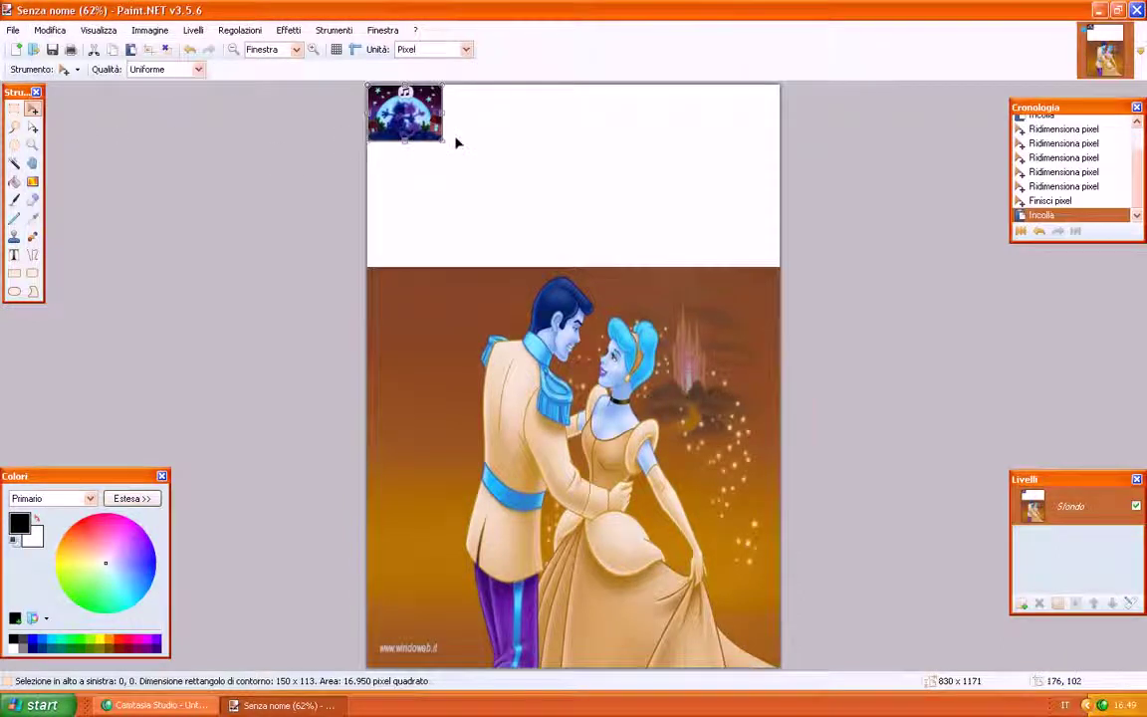
pyautogui.moveTo(445, 111); pyautogui.dragTo(779, 141)
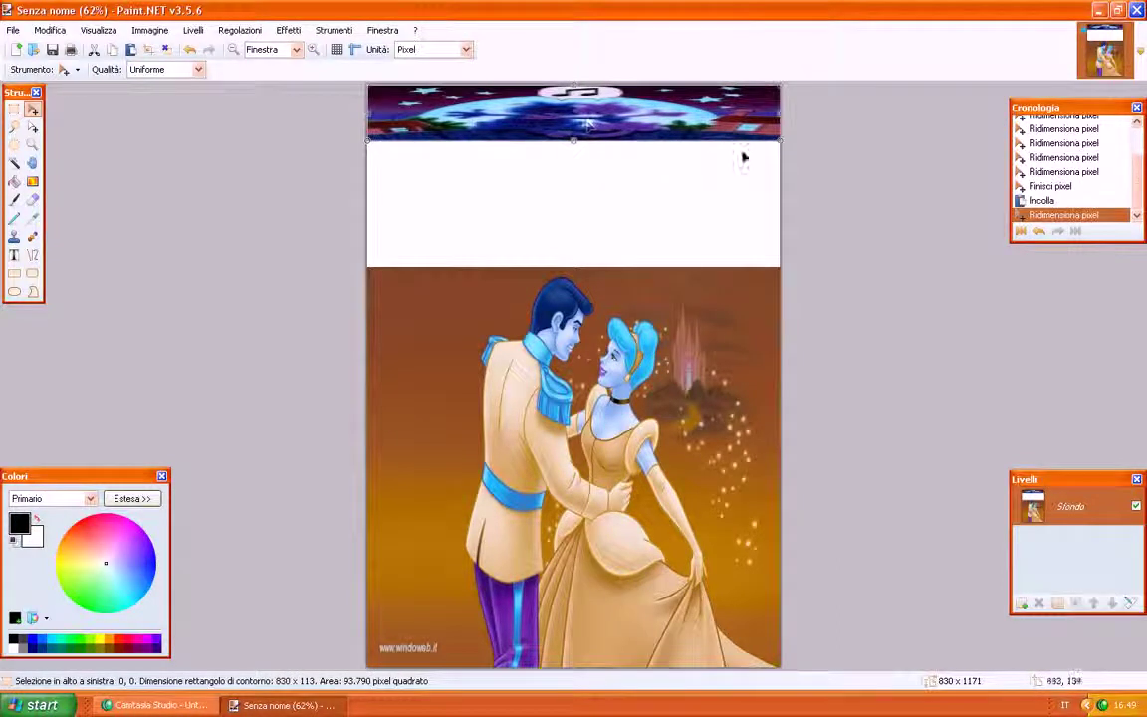
pyautogui.moveTo(577, 140); pyautogui.dragTo(586, 267)
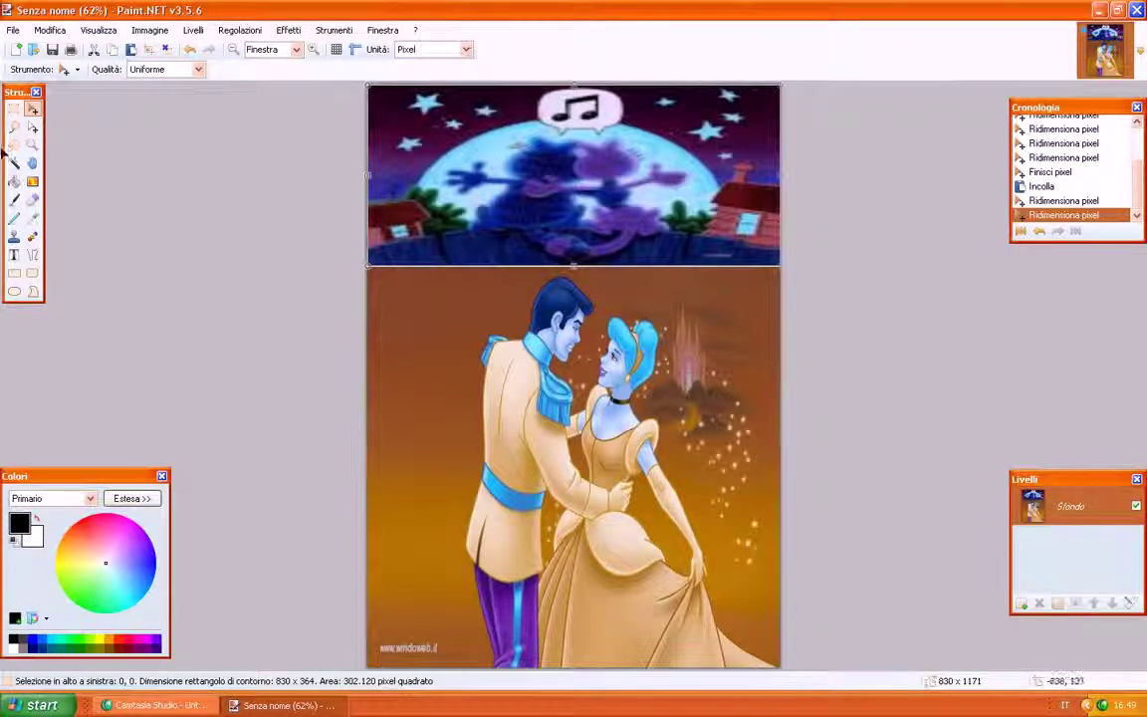
# Step: Write "calendario 2011" across the upper part of the night-scene picture in blue Asimov text at size 24
pyautogui.click(14, 255)
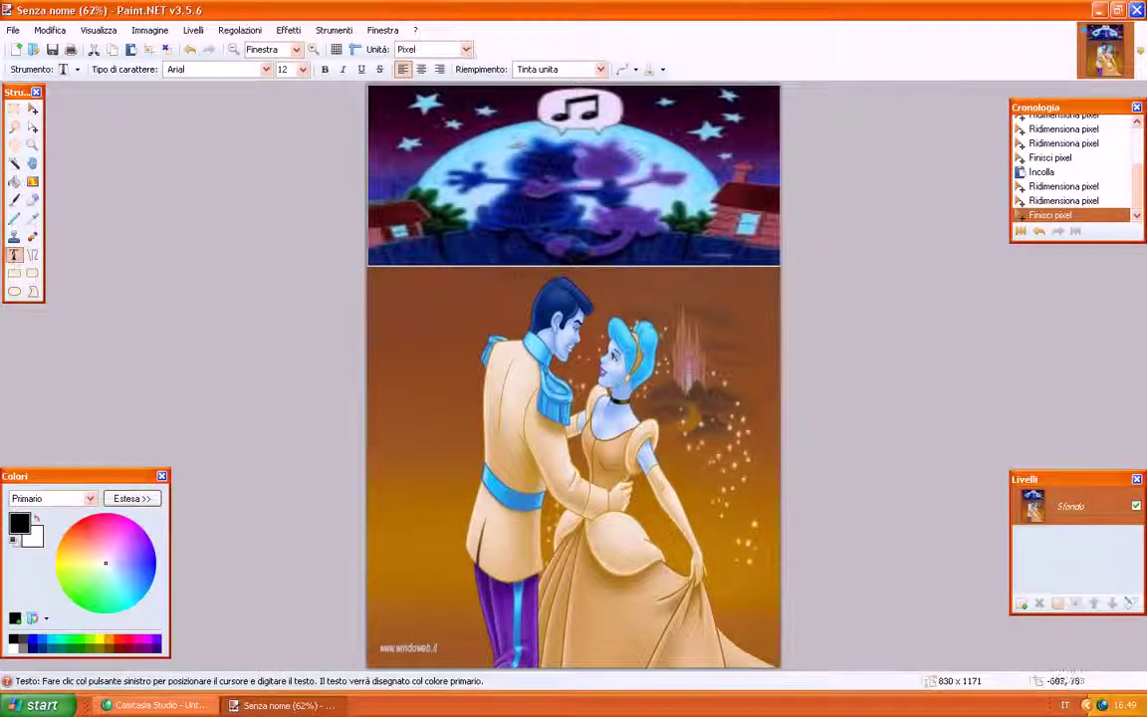
pyautogui.click(246, 68)
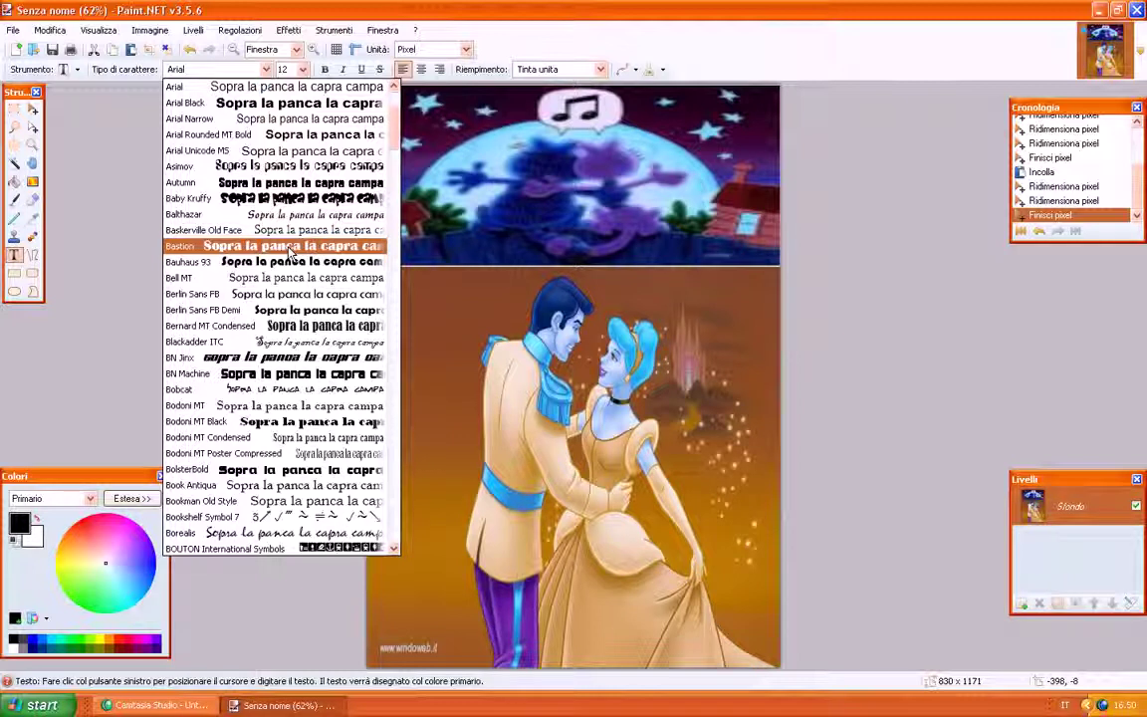
pyautogui.click(280, 167)
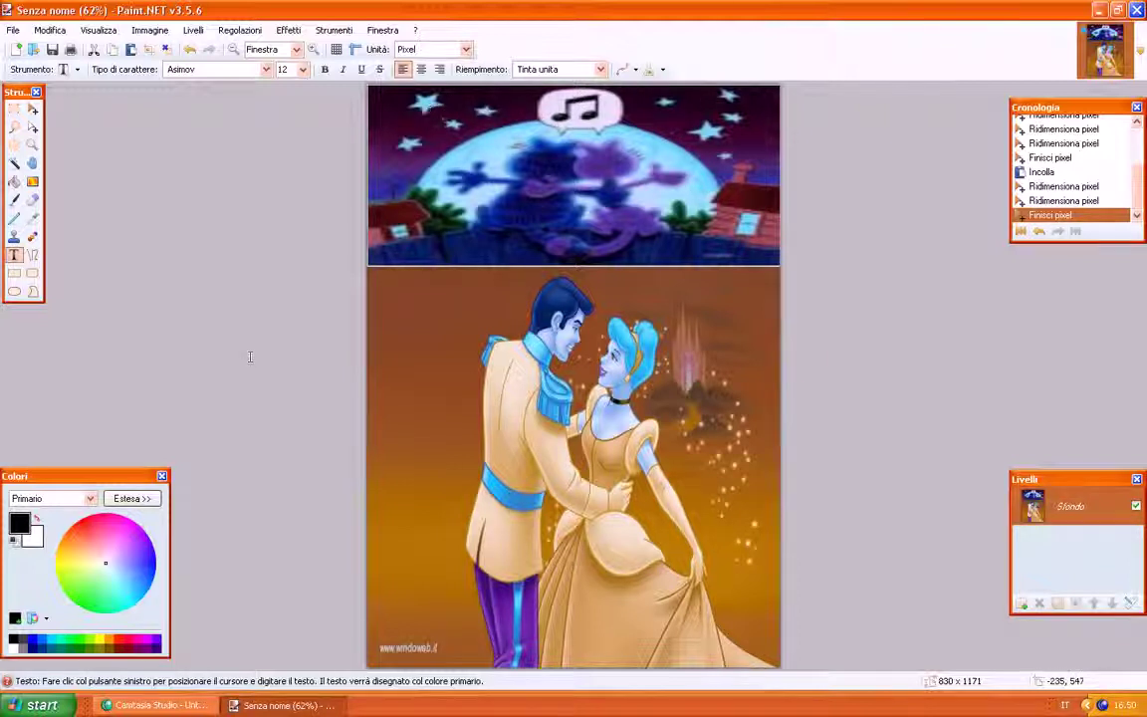
pyautogui.click(146, 565)
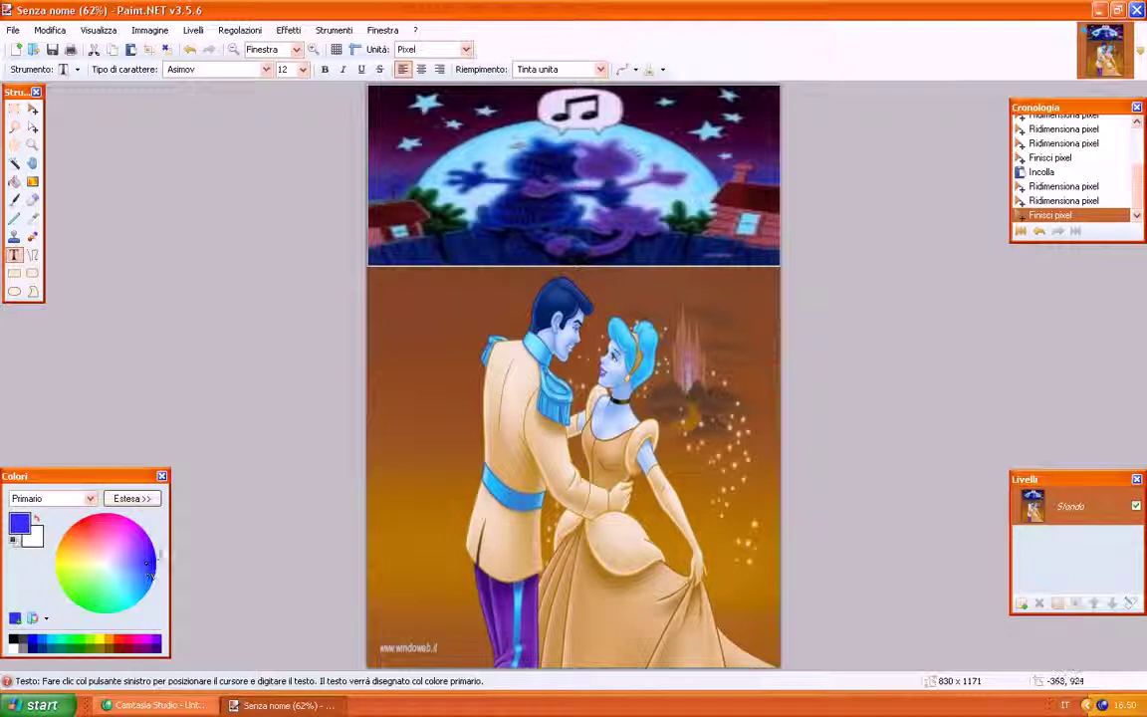
pyautogui.click(304, 70)
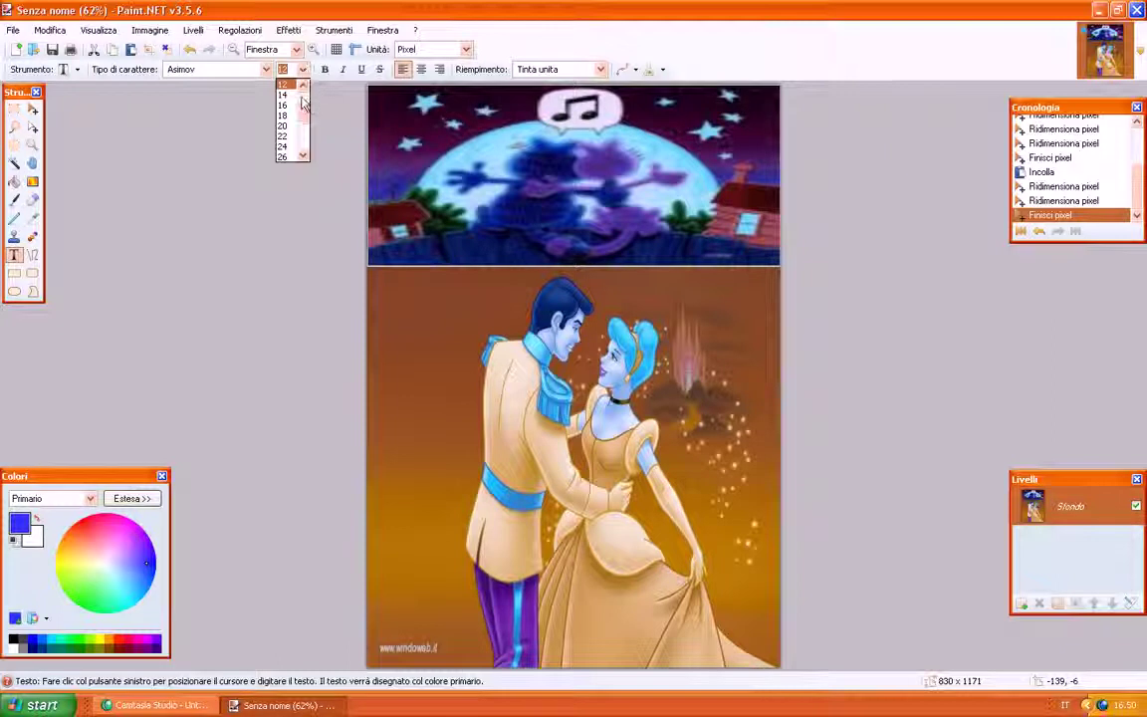
pyautogui.scroll(-2, 304, 120)
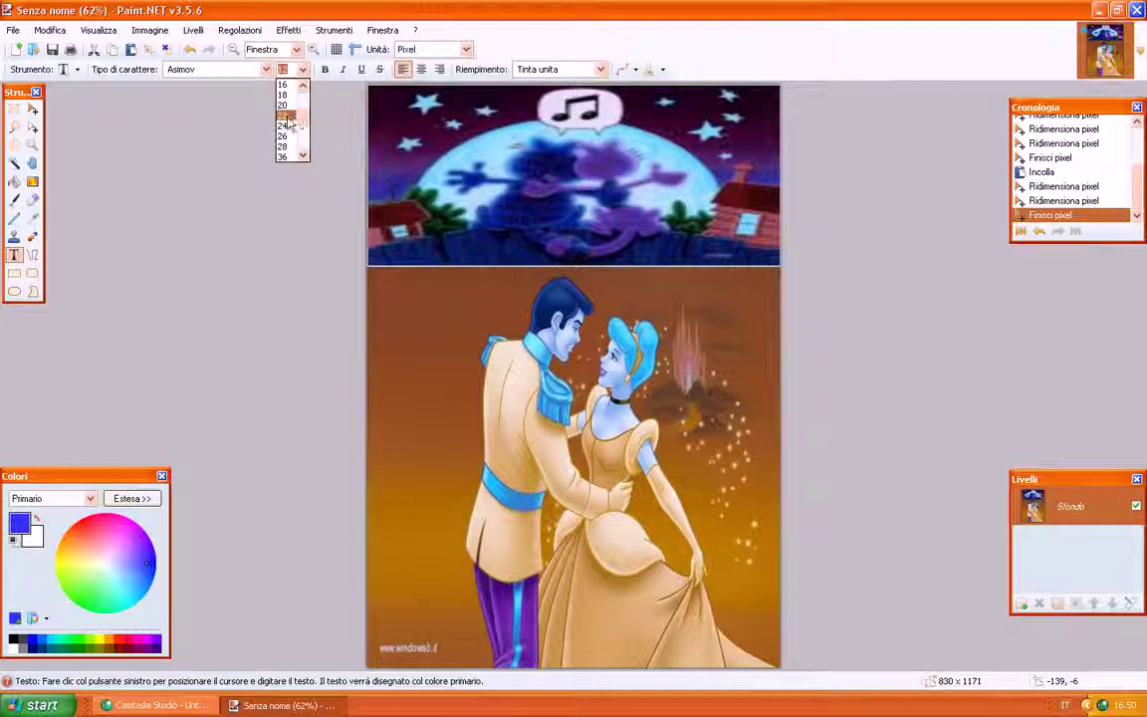
pyautogui.click(285, 127)
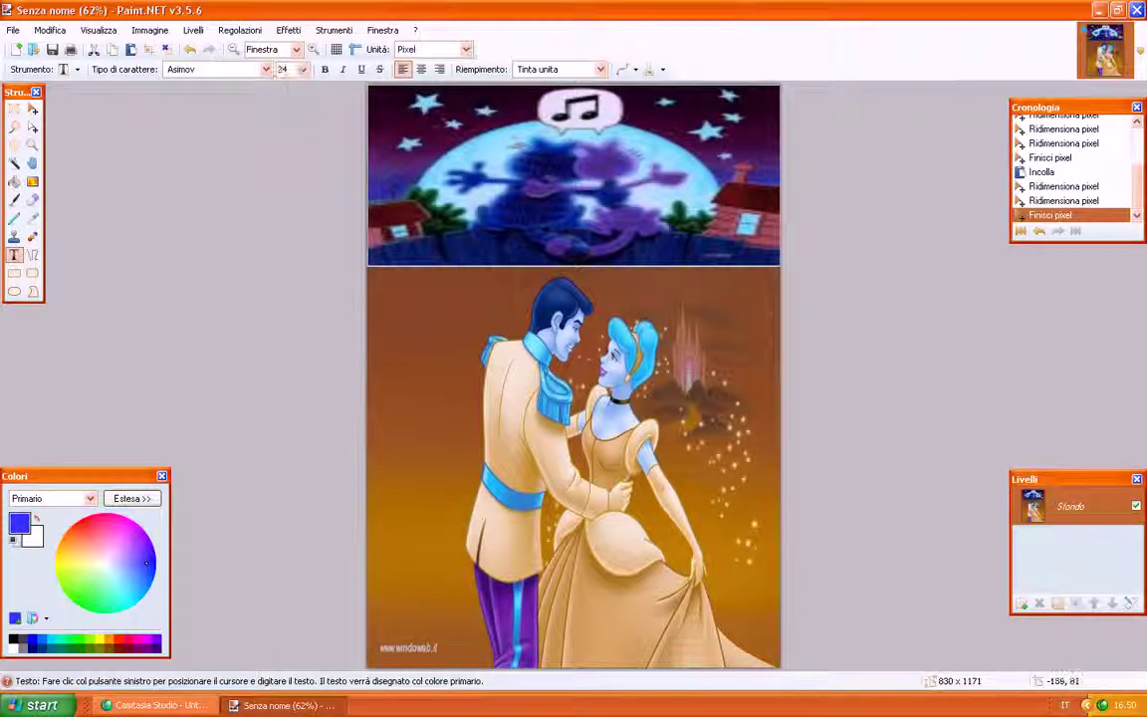
pyautogui.click(453, 126)
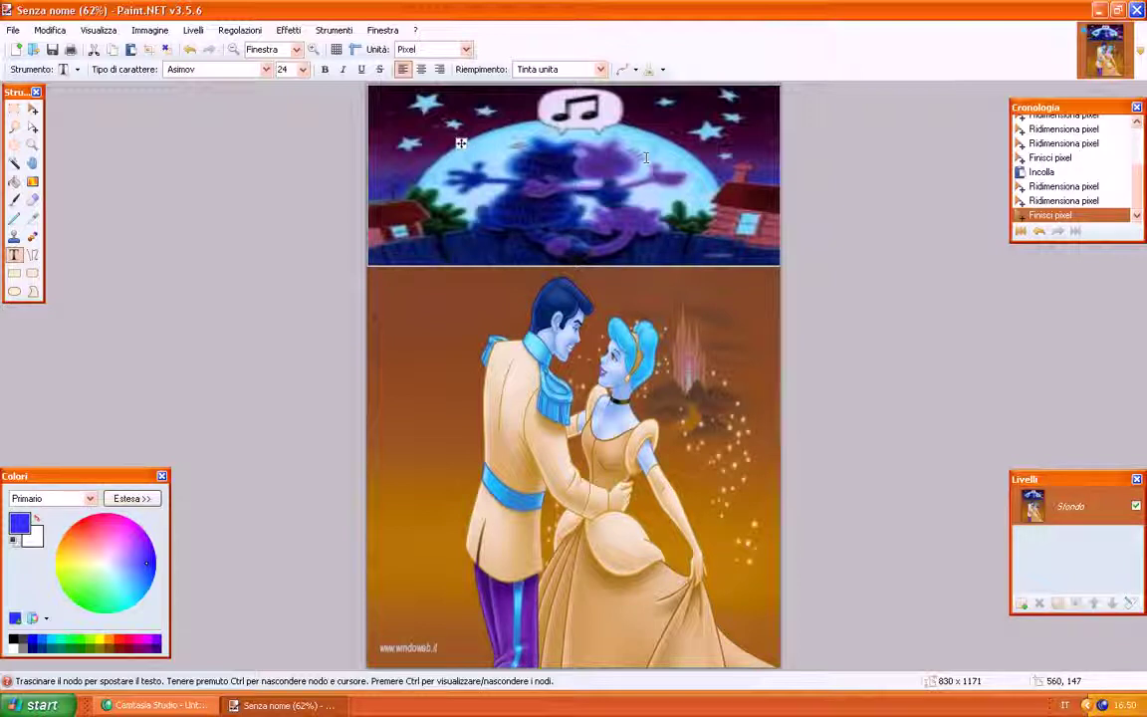
pyautogui.write('anerent')
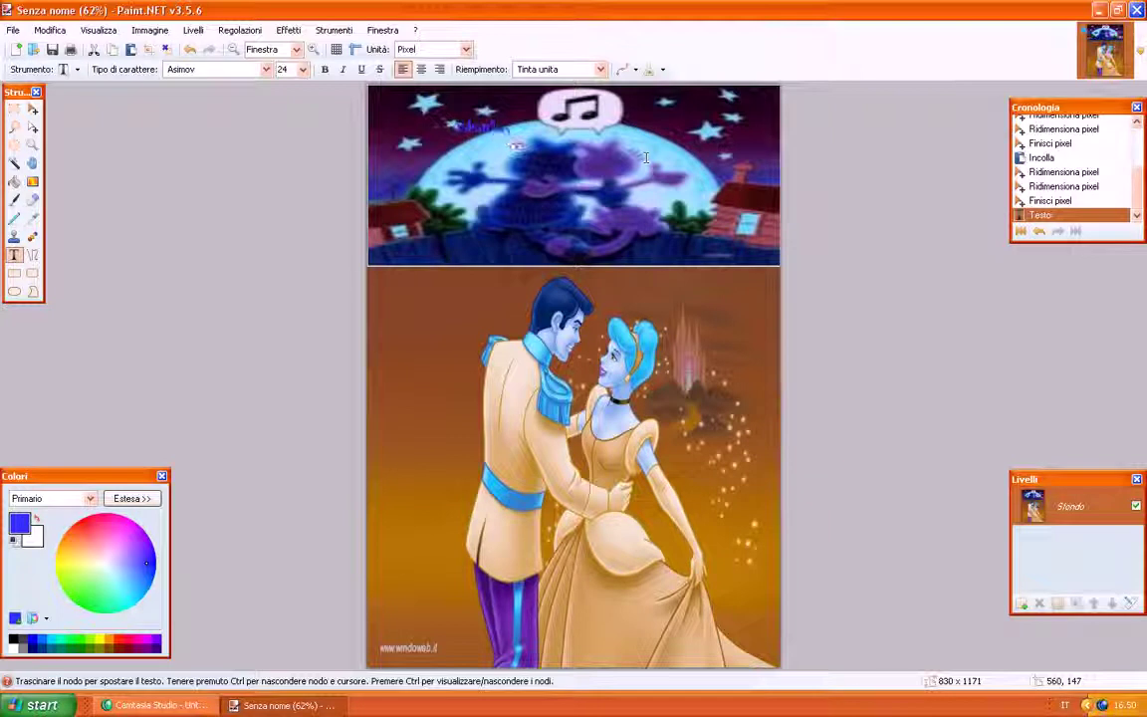
pyautogui.write('ola 2011')
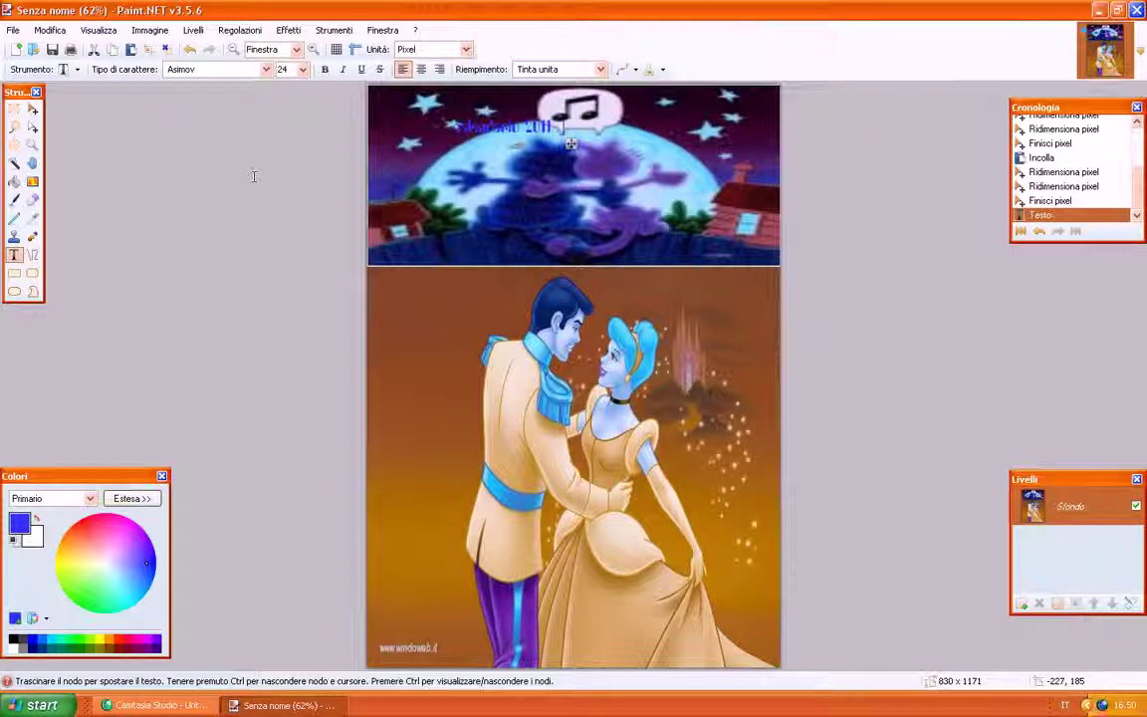
# Step: Set the text colour to green, start a new text entry beside the blue title, and choose AcmeFont as its font
pyautogui.click(15, 181)
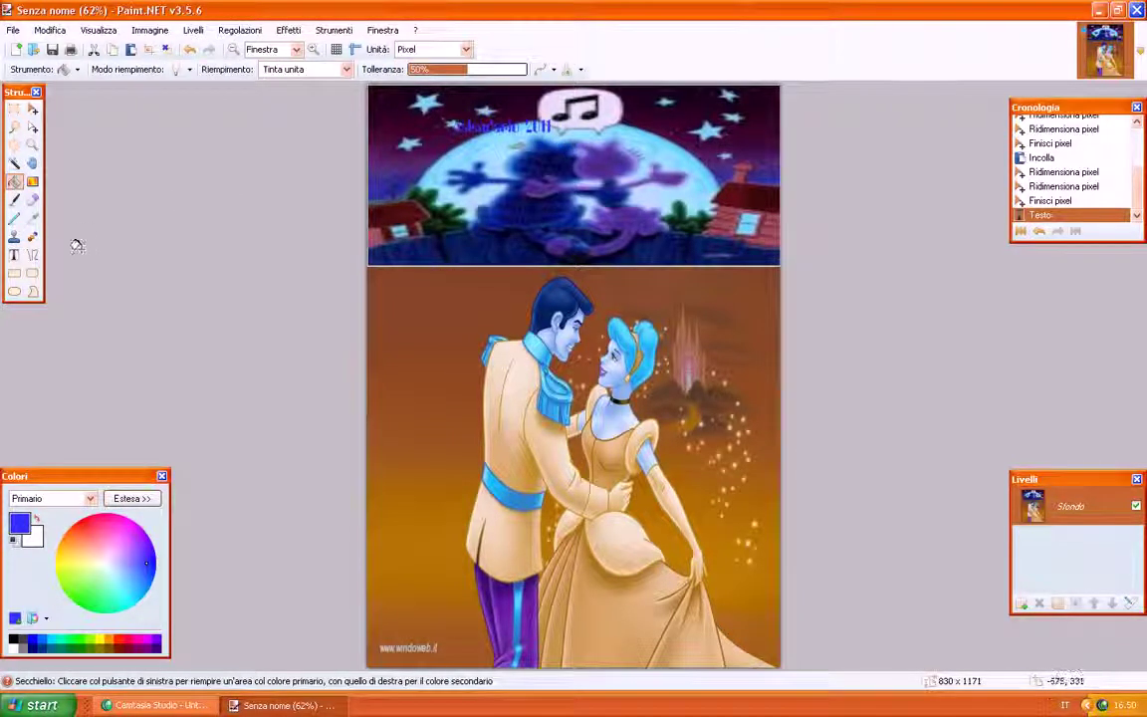
pyautogui.click(13, 255)
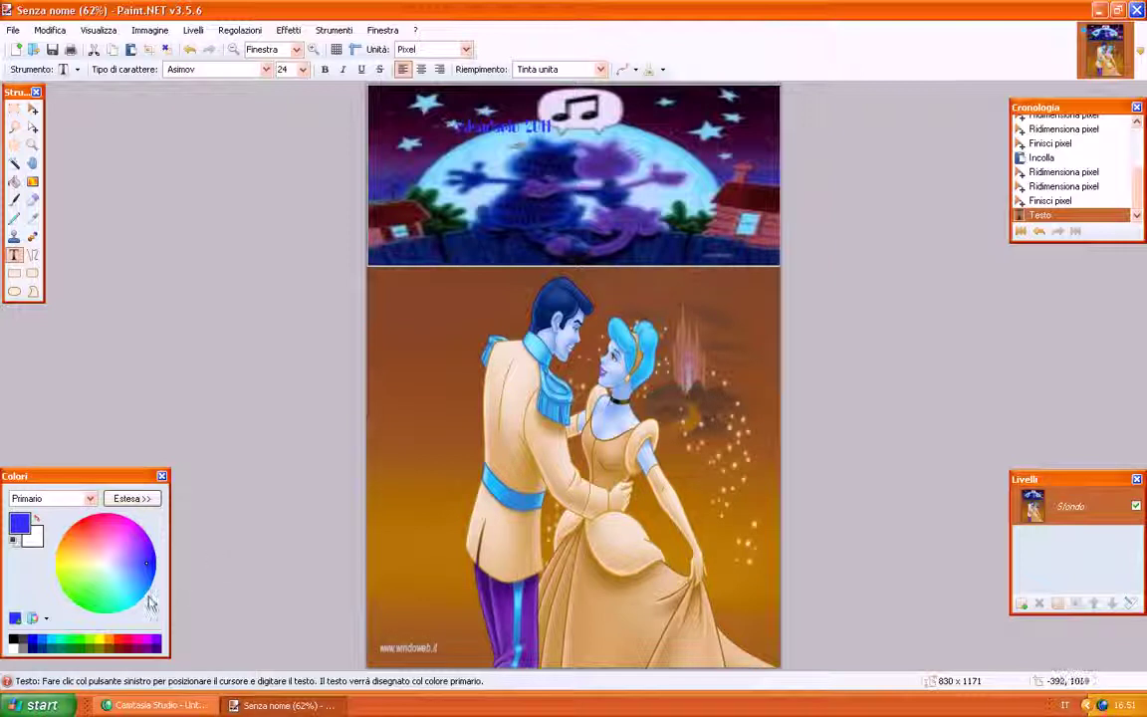
pyautogui.click(85, 601)
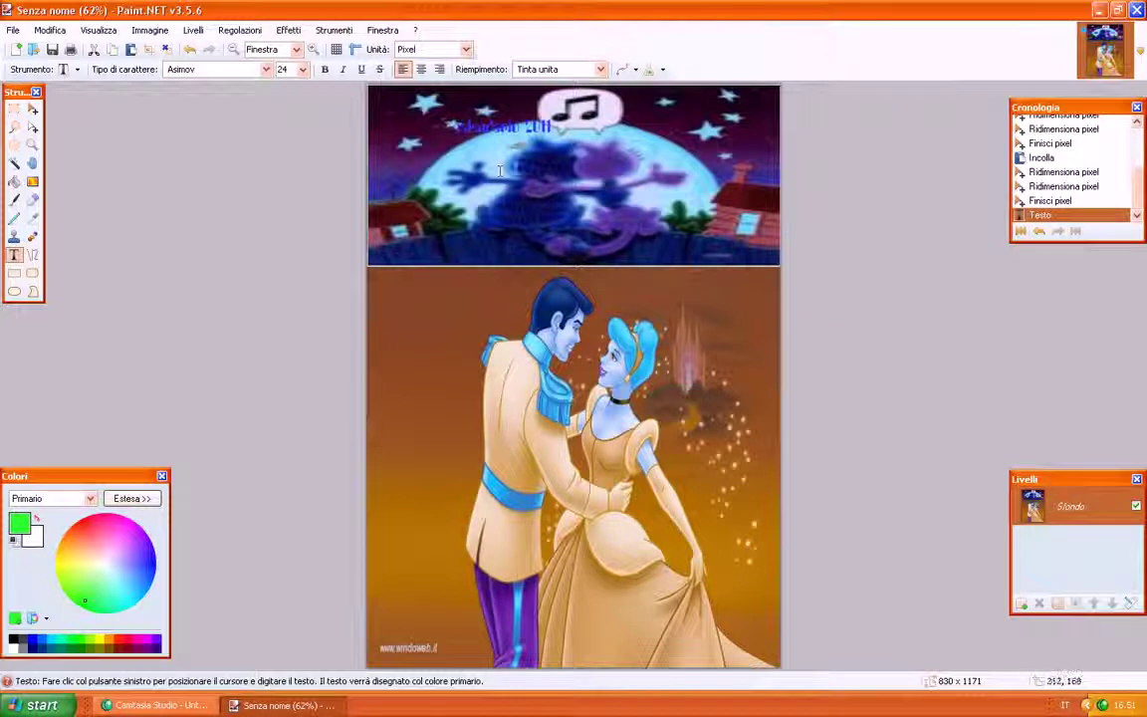
pyautogui.click(537, 135)
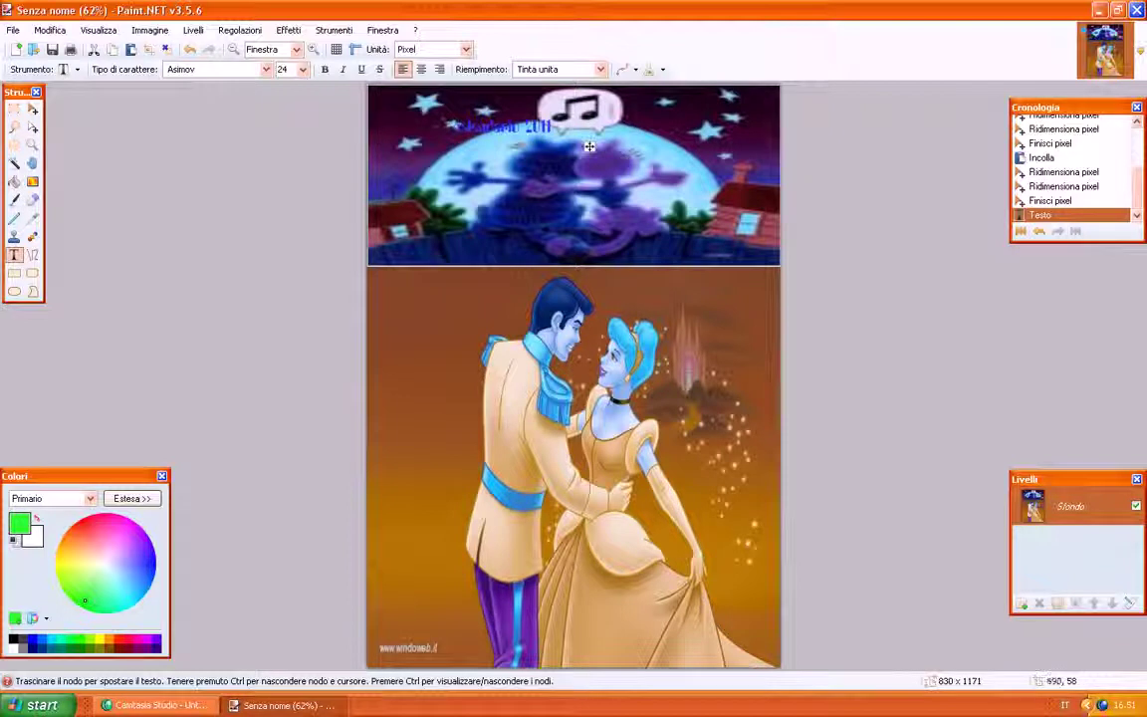
pyautogui.click(265, 69)
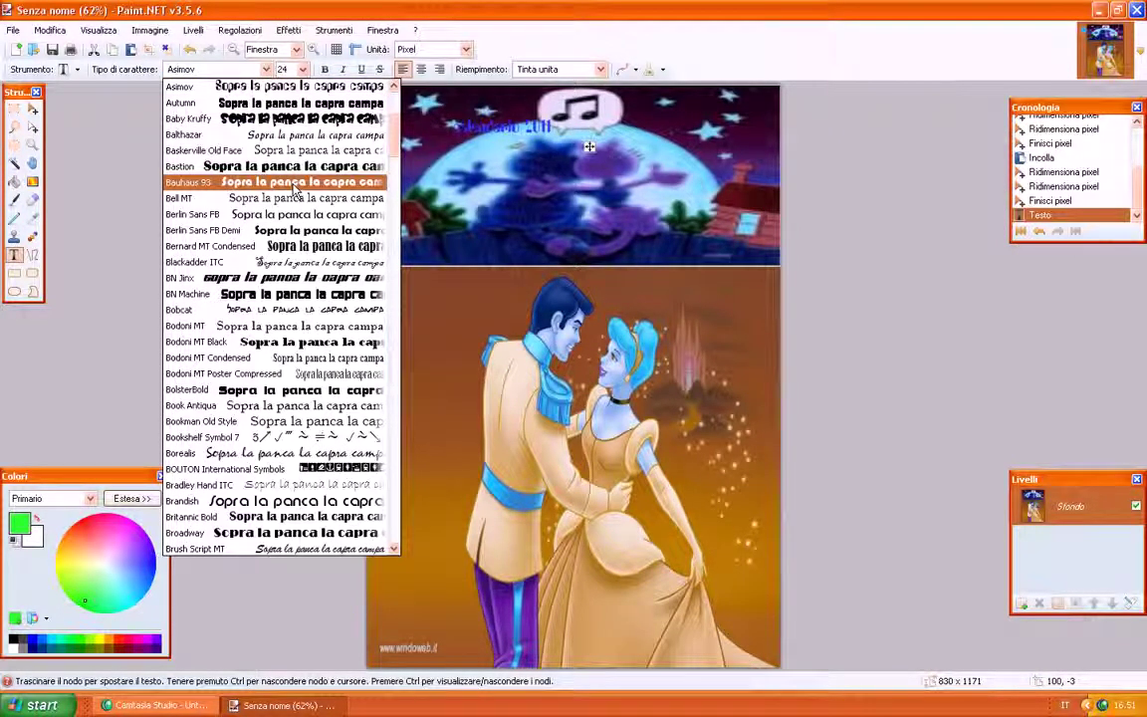
pyautogui.scroll(5, 396, 122)
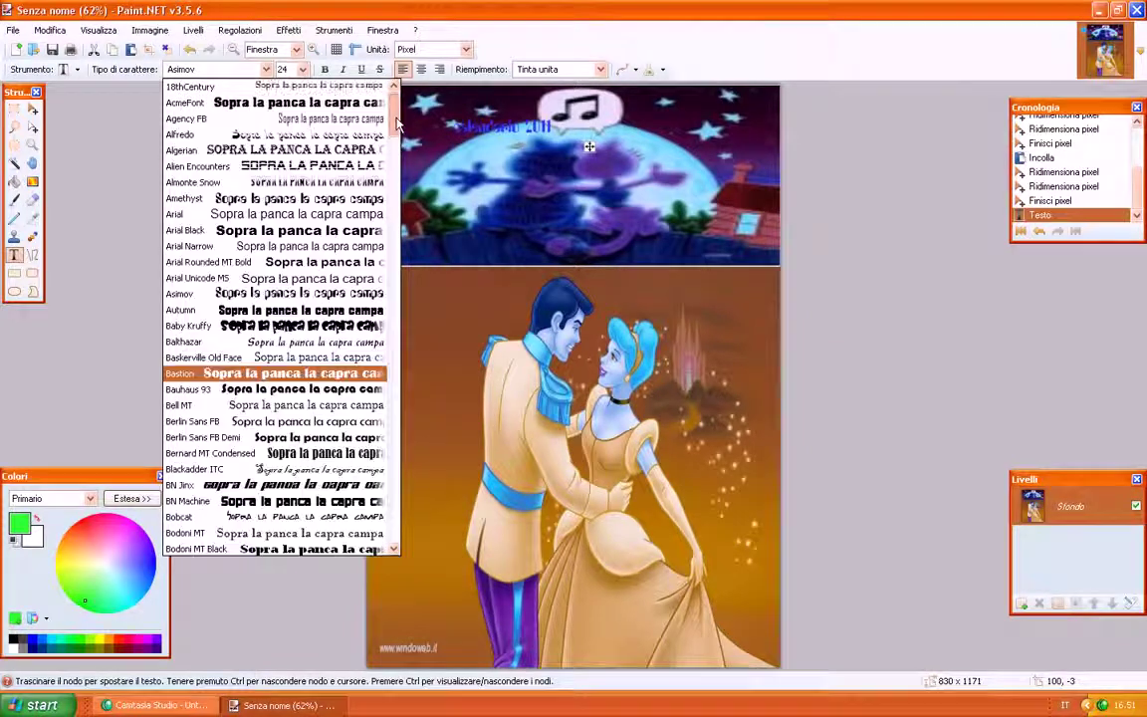
pyautogui.click(306, 107)
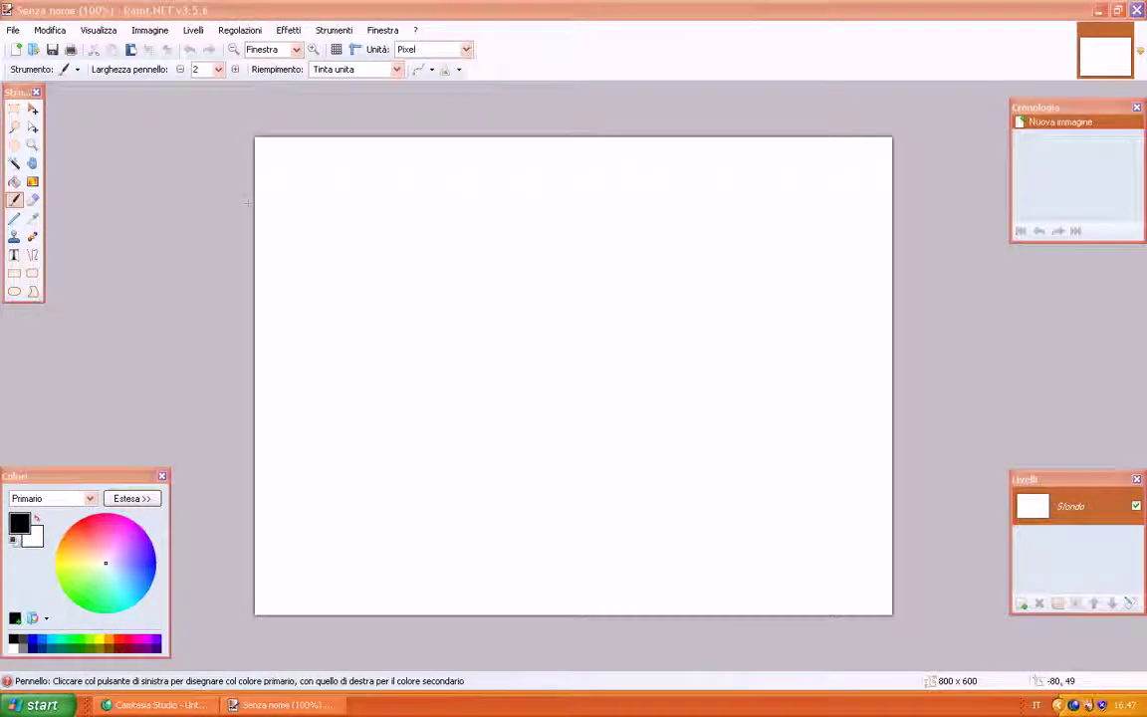
# Step: Create a blank image 830 × 1171 pixels at 37.80 pixels/cm, with the print size in centimetres and a 30.99 cm height
pyautogui.click(13, 30)
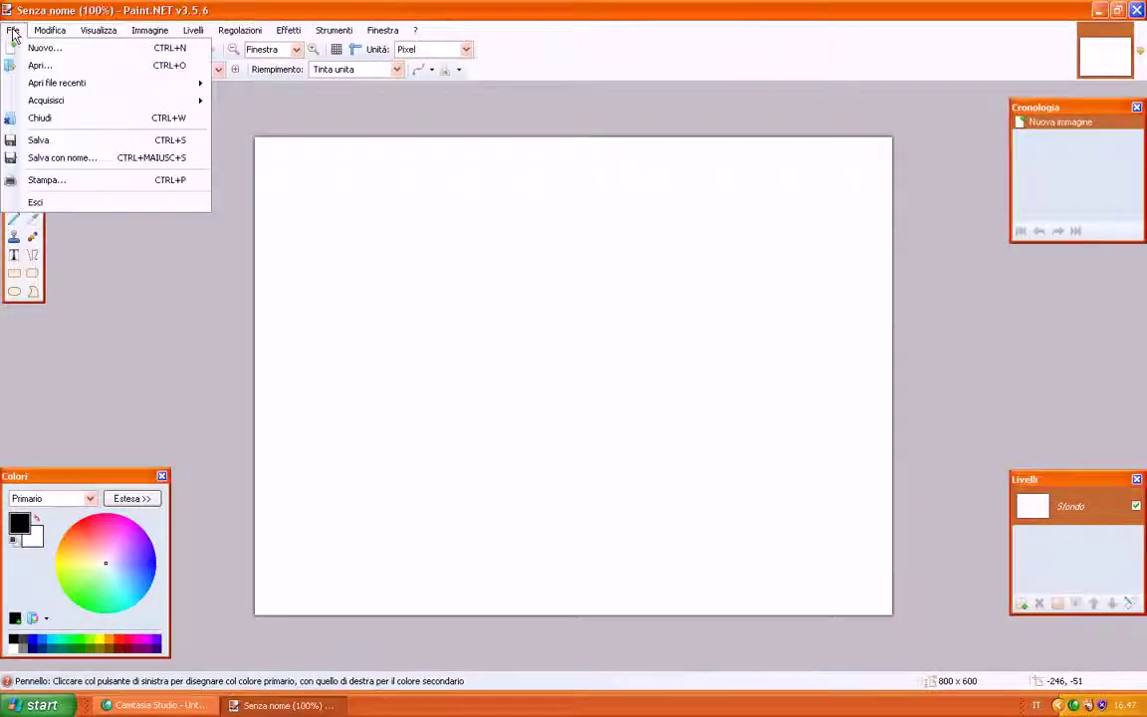
pyautogui.click(70, 48)
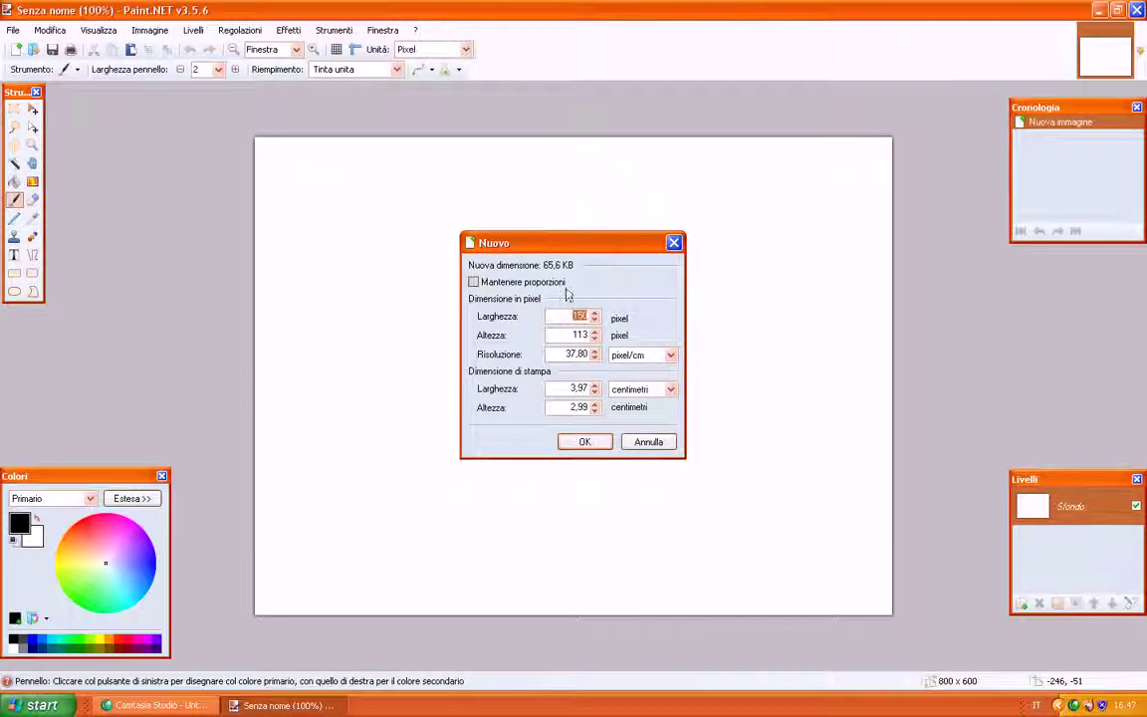
pyautogui.click(671, 390)
pyautogui.click(669, 414)
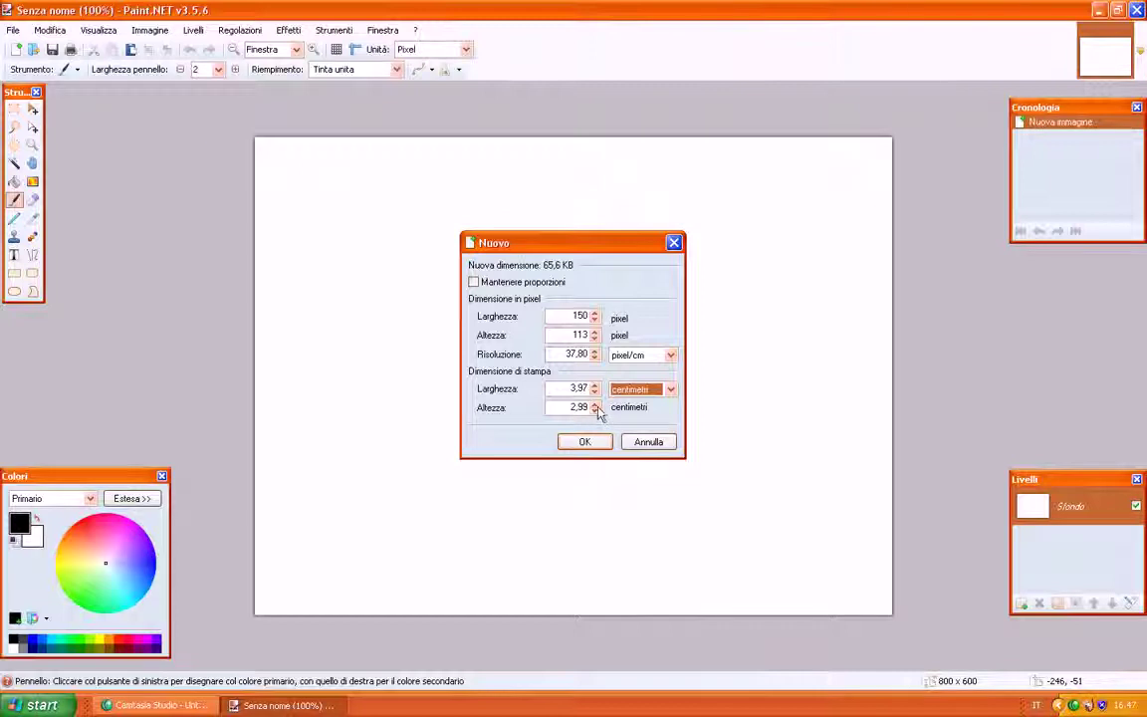
pyautogui.moveTo(596, 409); pyautogui.dragTo(596, 412)
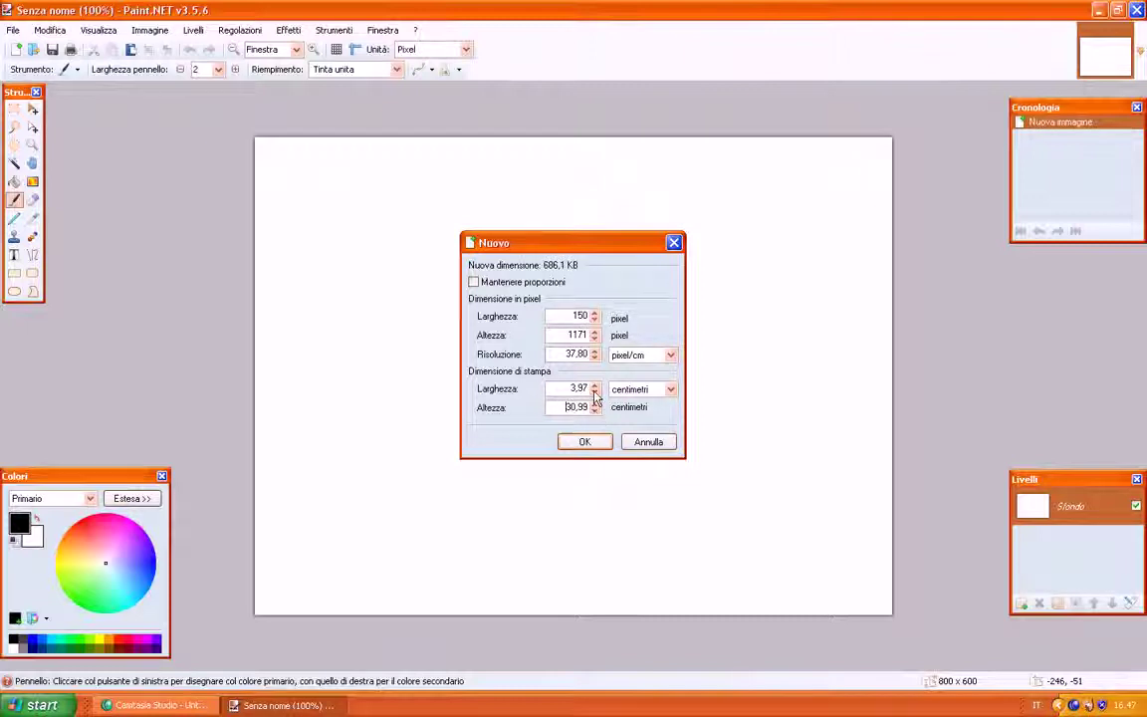
pyautogui.moveTo(595, 387); pyautogui.dragTo(596, 387)
pyautogui.click(596, 392)
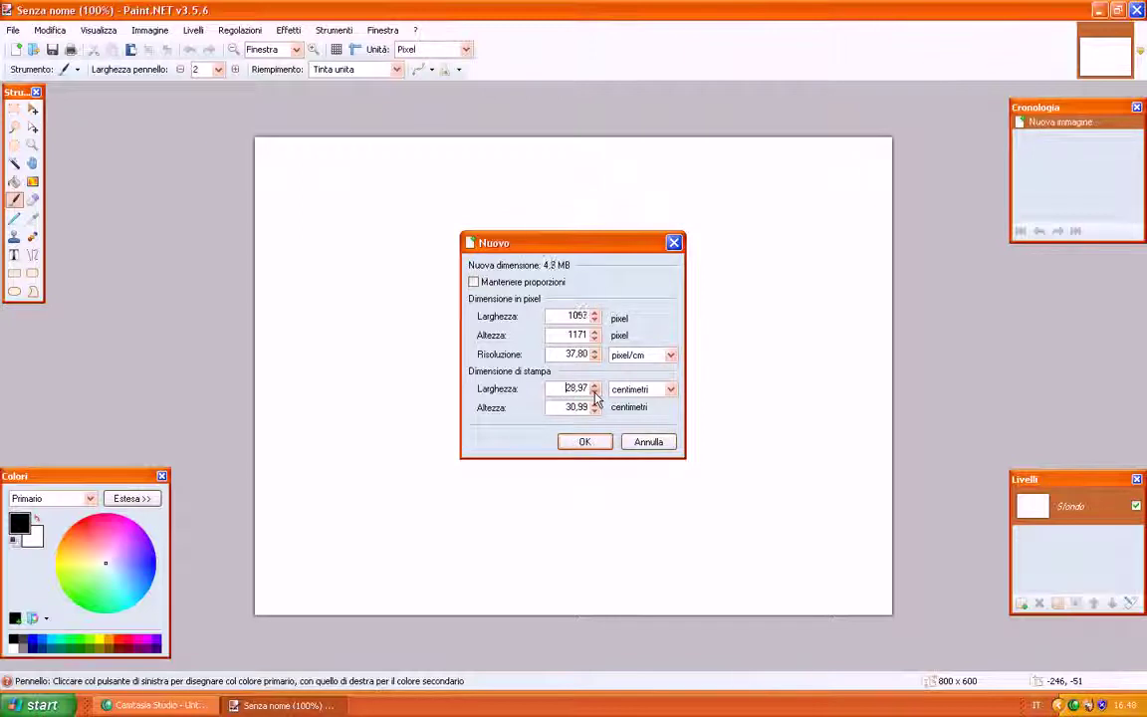
pyautogui.click(595, 392)
pyautogui.click(585, 442)
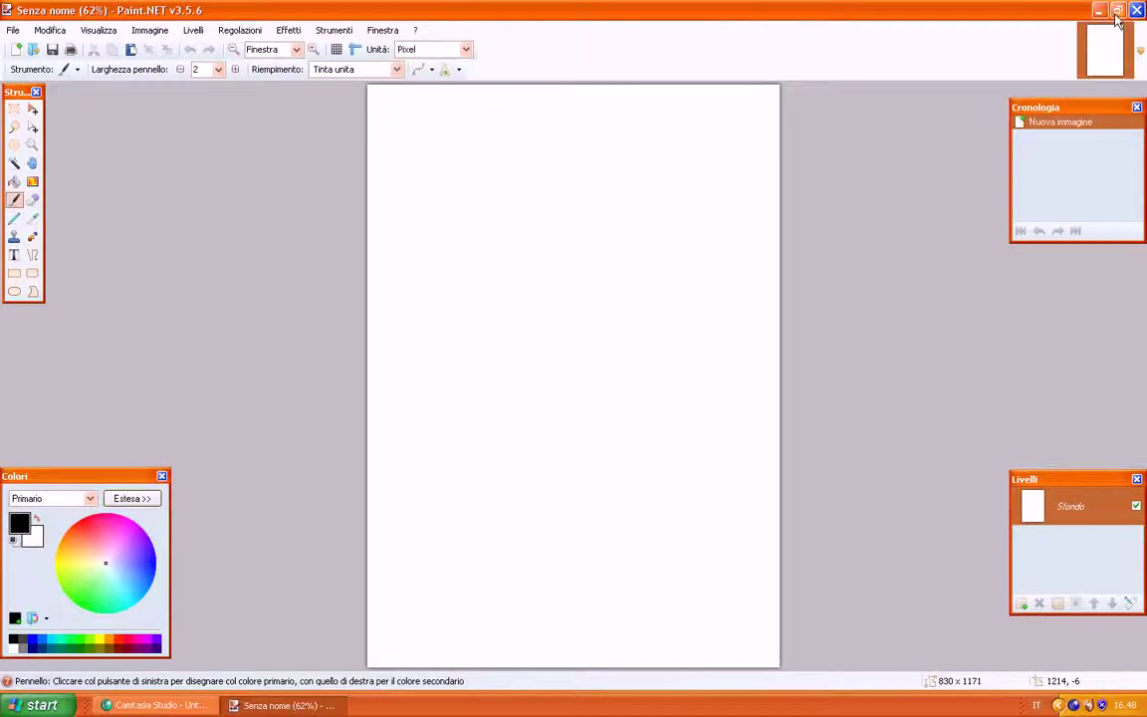
# Step: Copy the desktop picture foto_cartoni_310.jpg and bring the blank page's window back to full size
pyautogui.doubleClick(1004, 16)
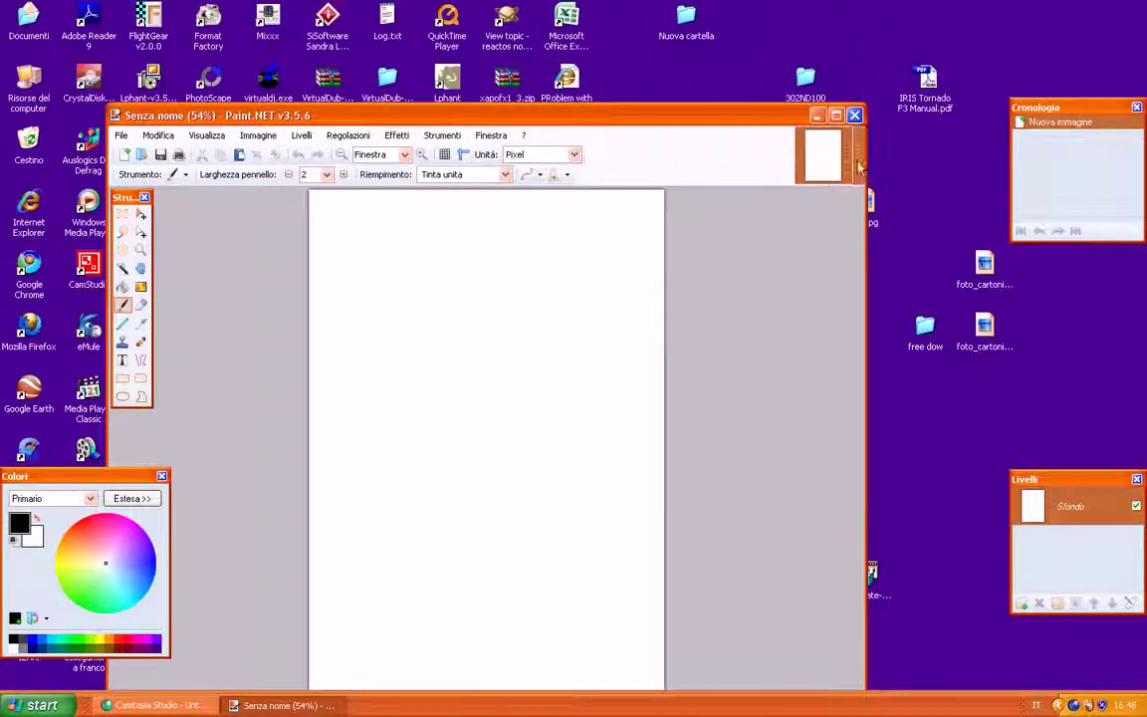
pyautogui.doubleClick(984, 264)
pyautogui.rightClick(983, 264)
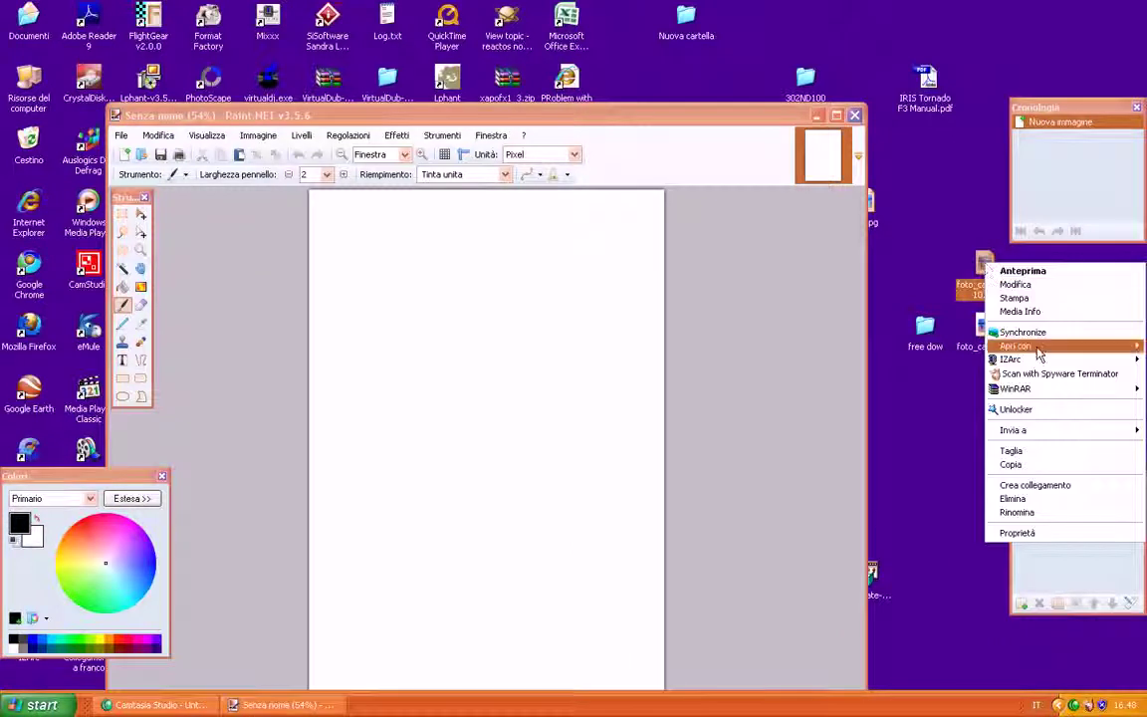
pyautogui.click(1046, 466)
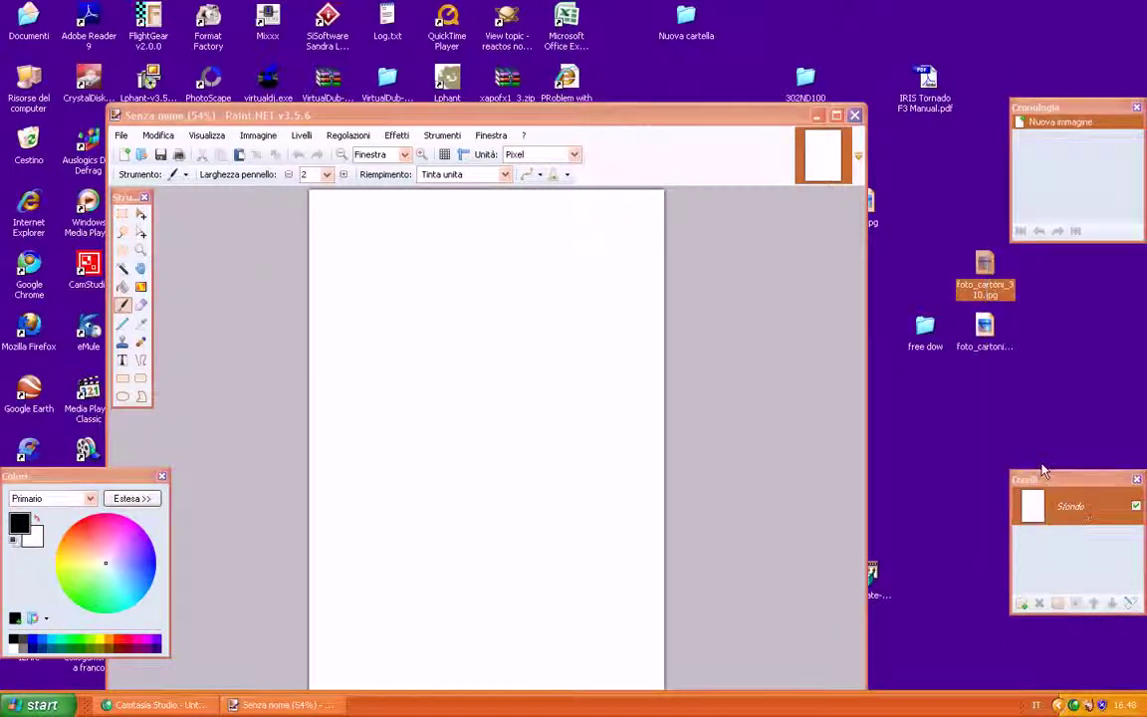
pyautogui.moveTo(708, 120); pyautogui.dragTo(798, 55)
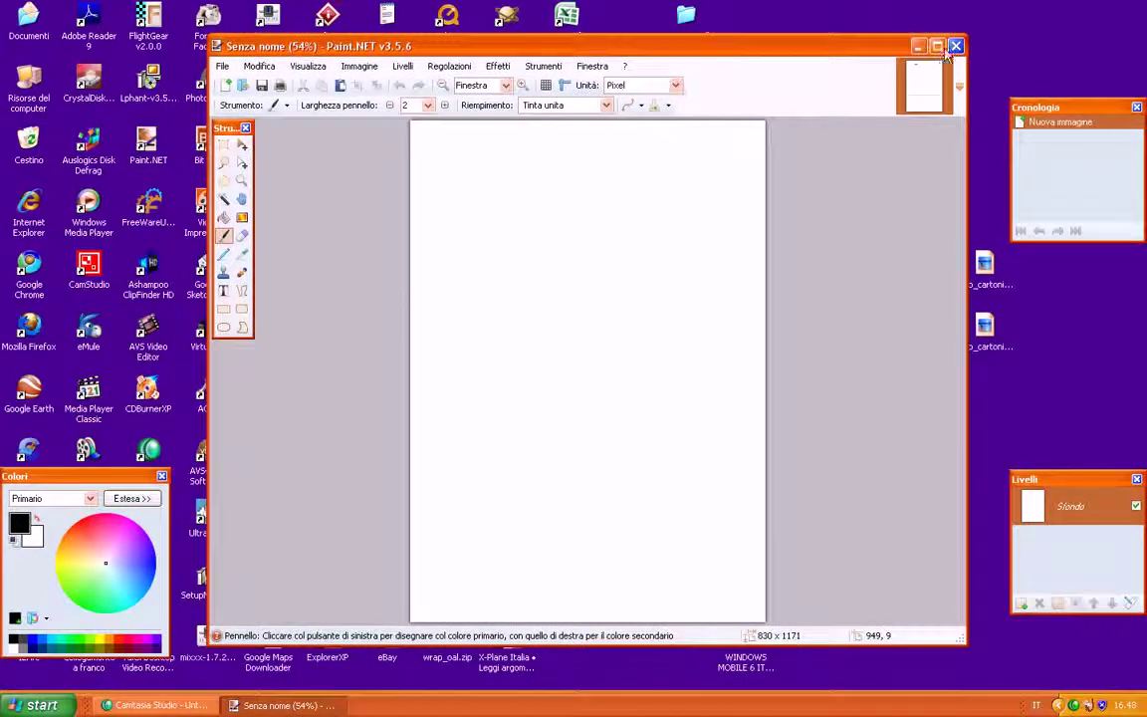
pyautogui.click(937, 45)
pyautogui.click(615, 173)
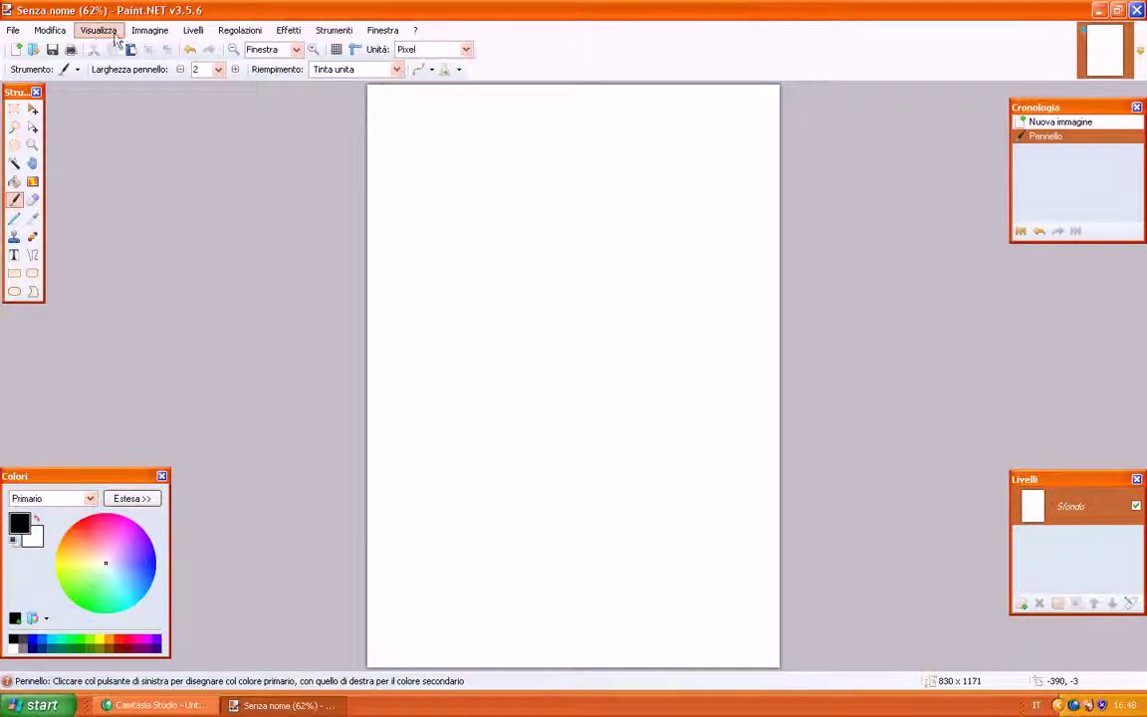
# Step: Paste the copied couple picture while keeping the canvas size, and narrow it to the page's width
pyautogui.click(149, 32)
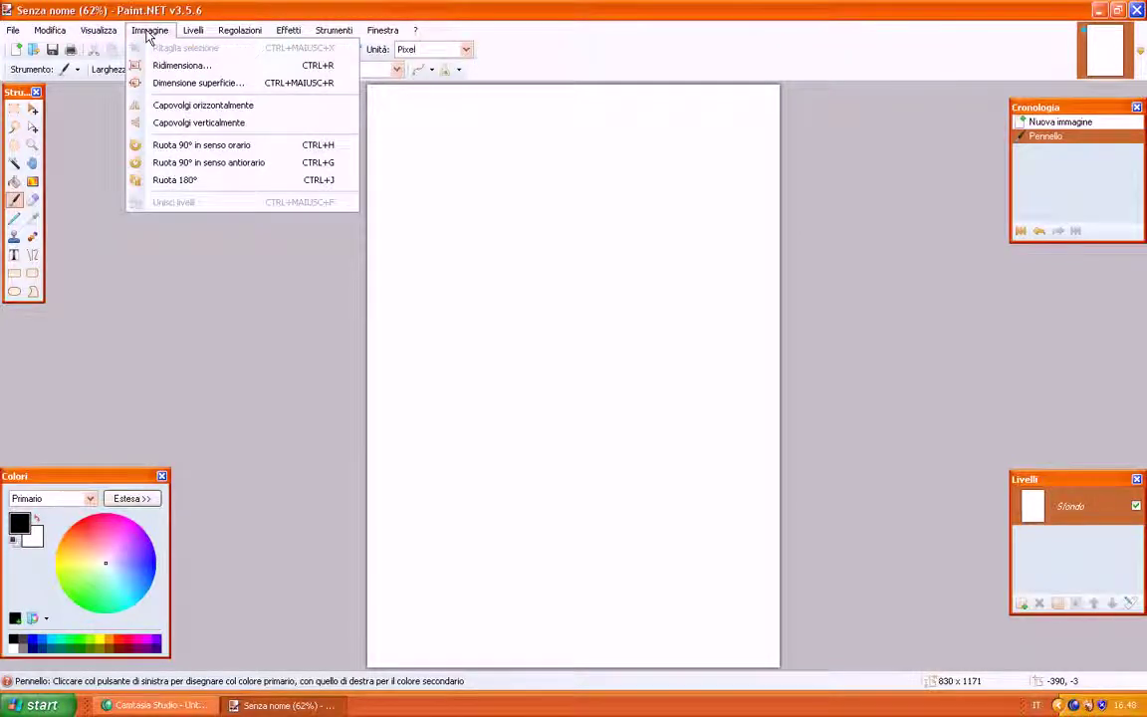
pyautogui.moveTo(90, 35)
pyautogui.moveTo(53, 37)
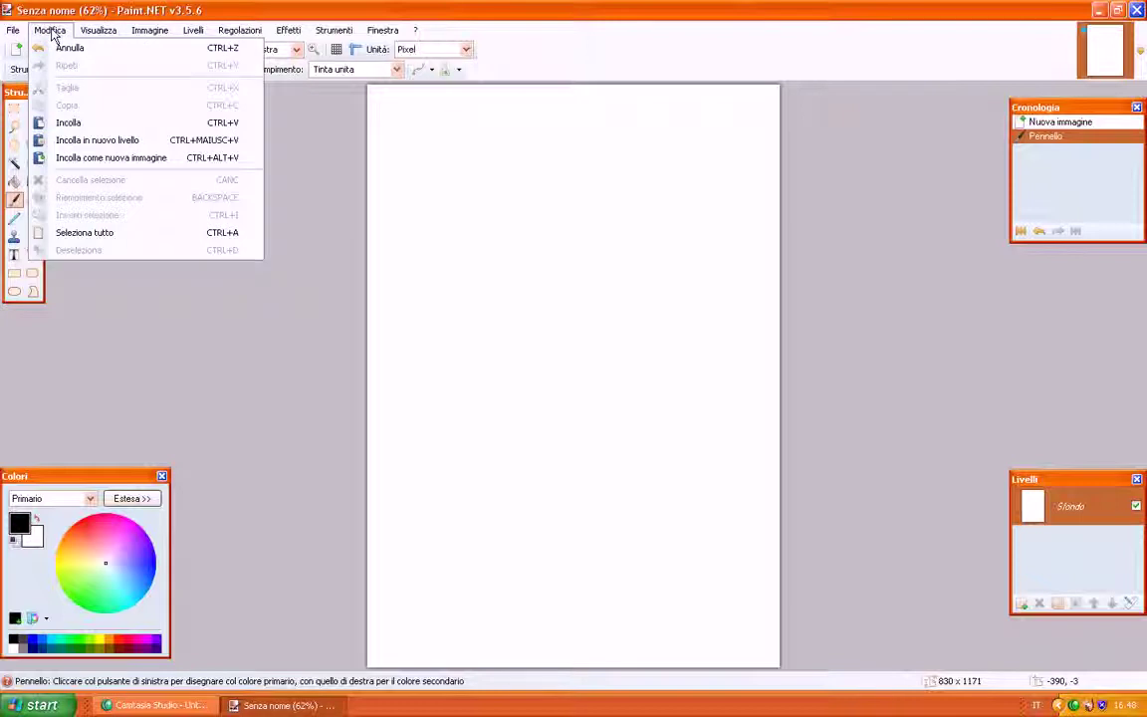
pyautogui.click(72, 124)
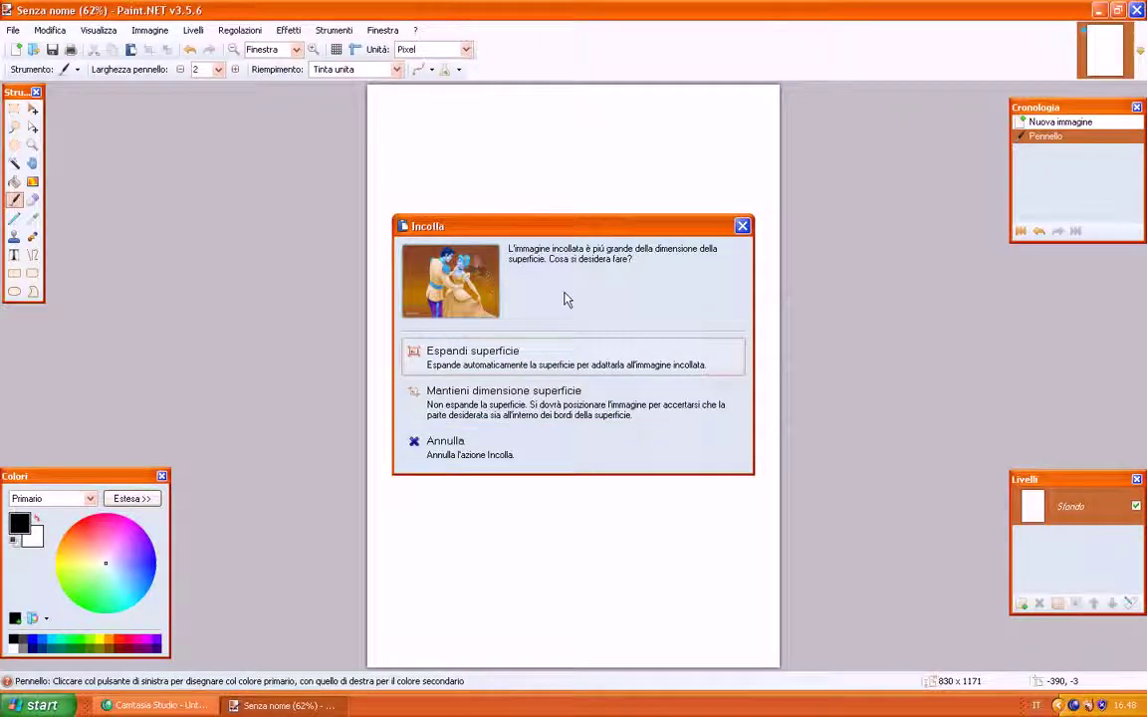
pyautogui.click(506, 403)
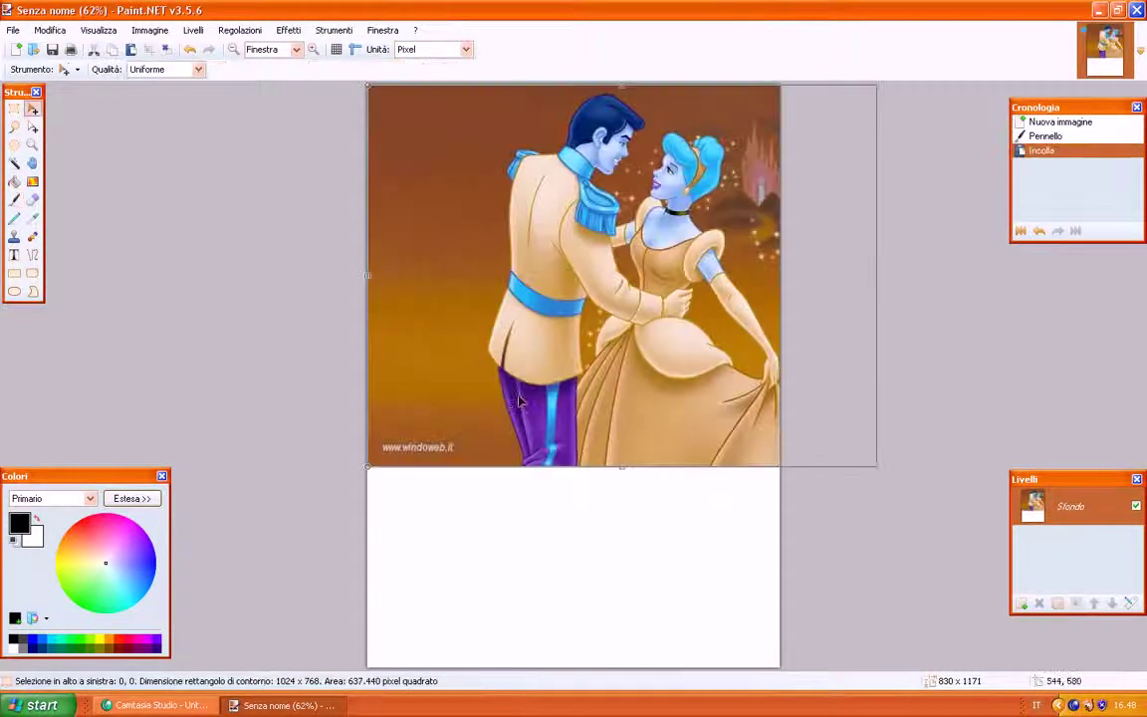
pyautogui.moveTo(875, 275); pyautogui.dragTo(781, 275)
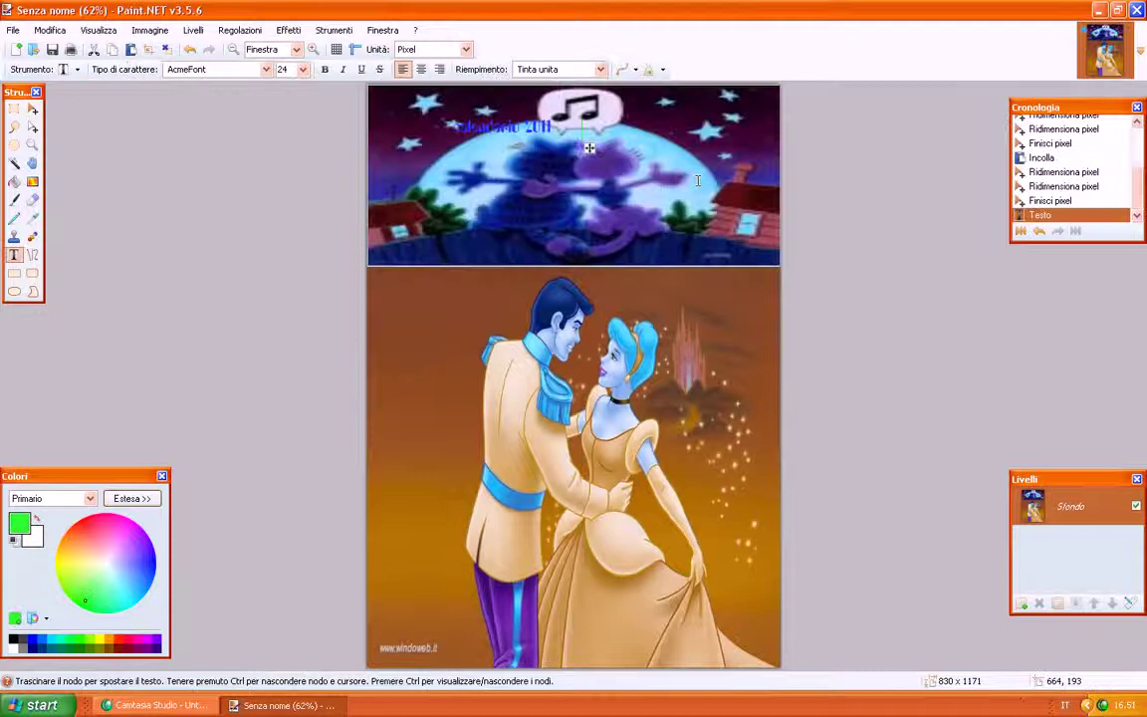
# Step: Write "gennaio" in green AcmeFont text beside the blue title on the night-scene picture
pyautogui.write('amore')
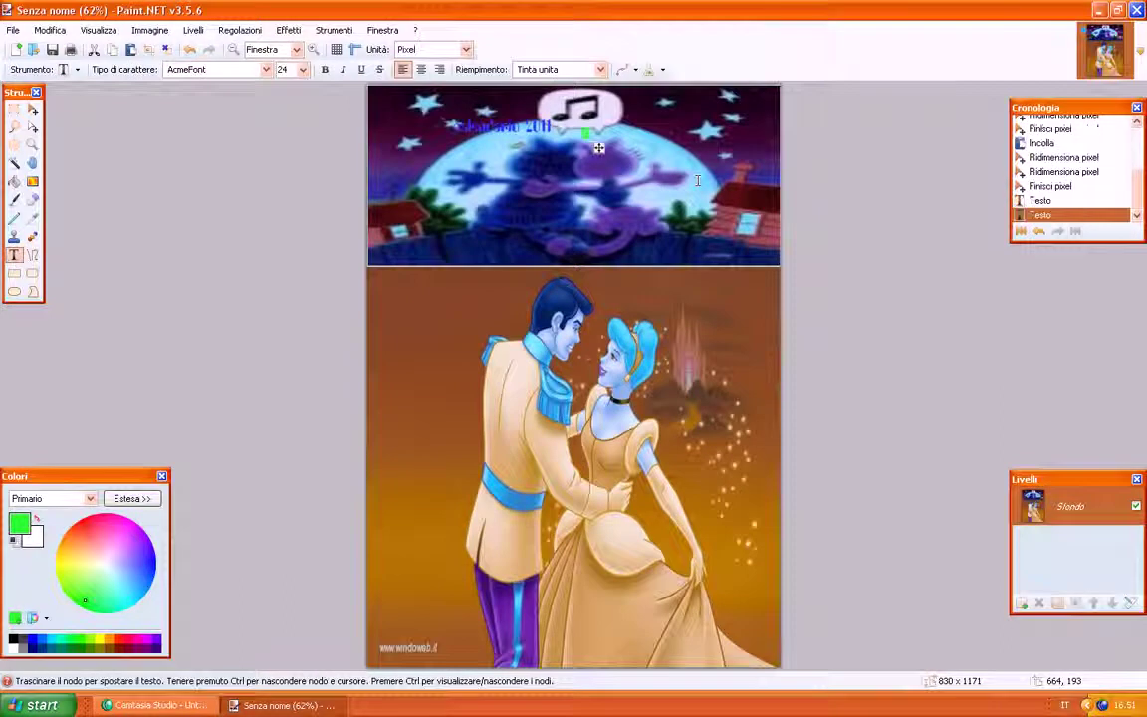
pyautogui.write(' mio')
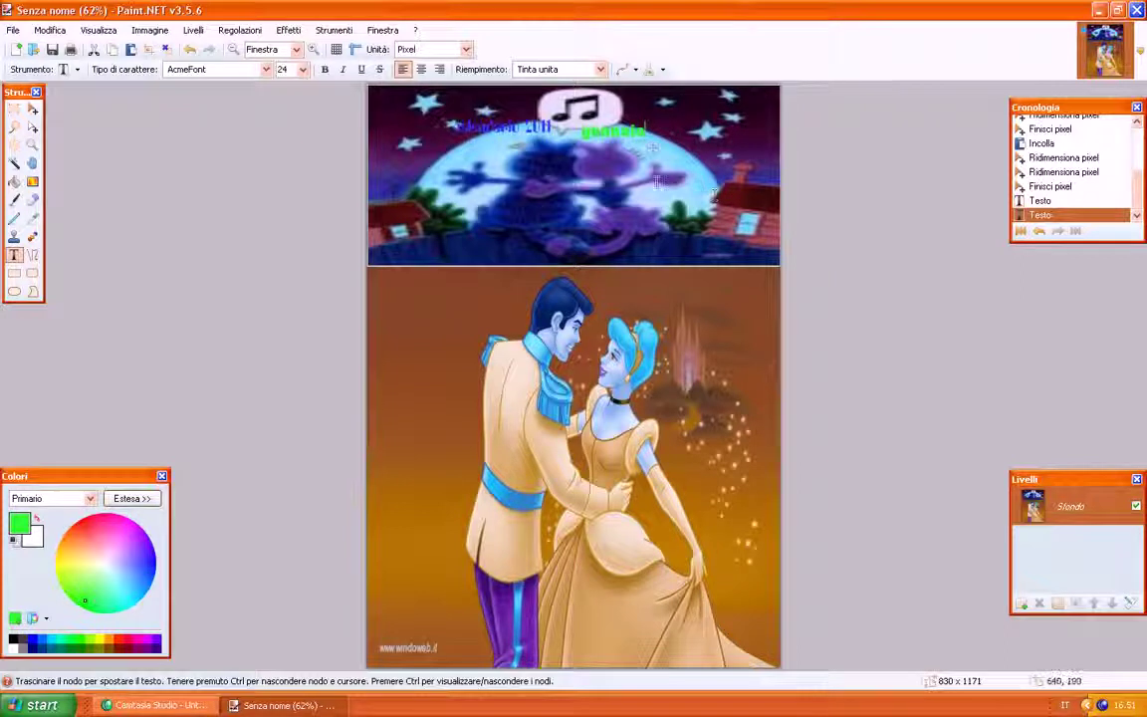
pyautogui.click(14, 181)
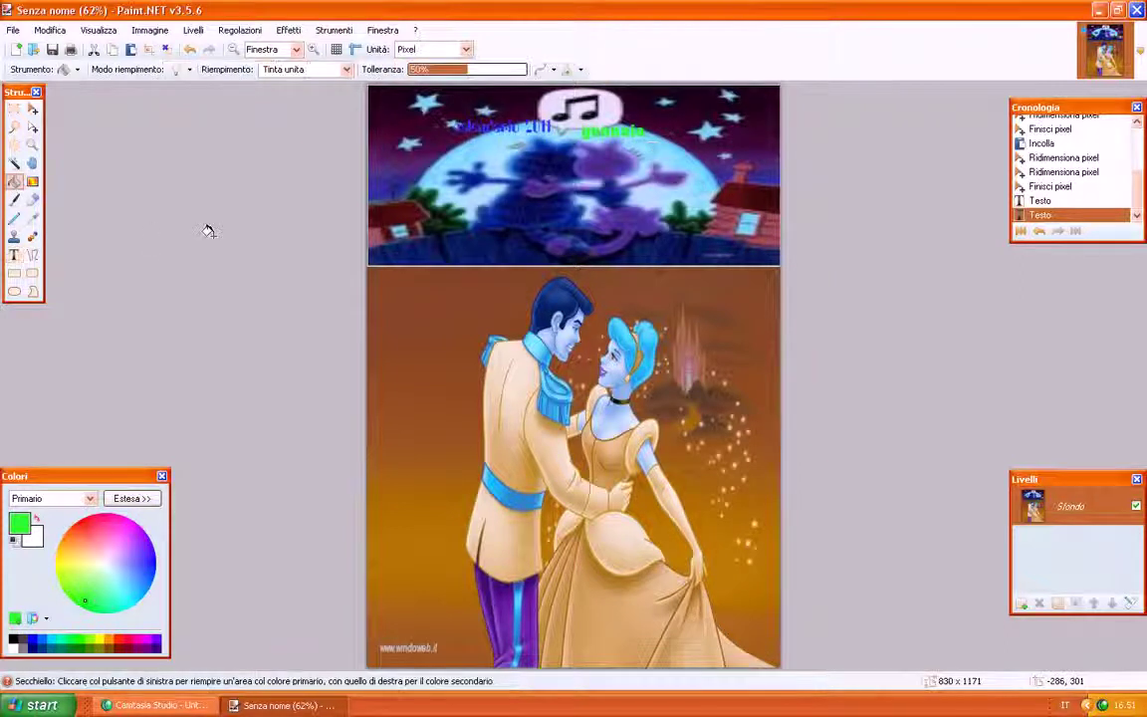
# Step: Set the text colour to blue and the size to 20, and place a text entry in the upper-left area of the couple picture
pyautogui.click(14, 255)
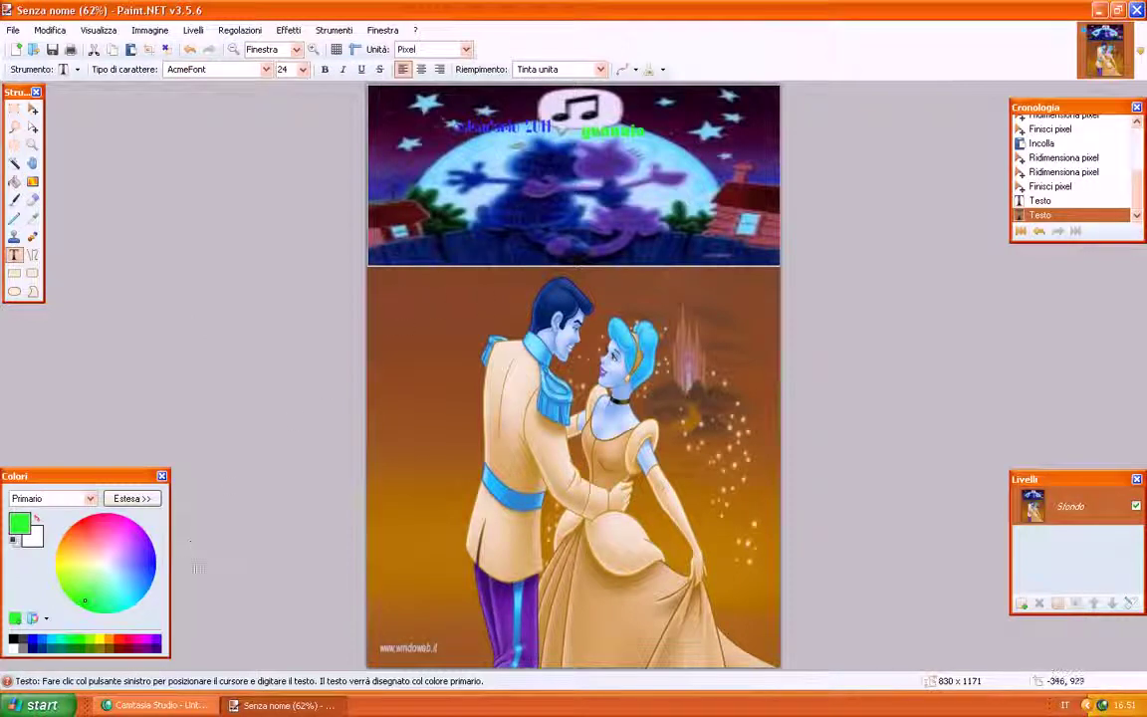
pyautogui.click(150, 569)
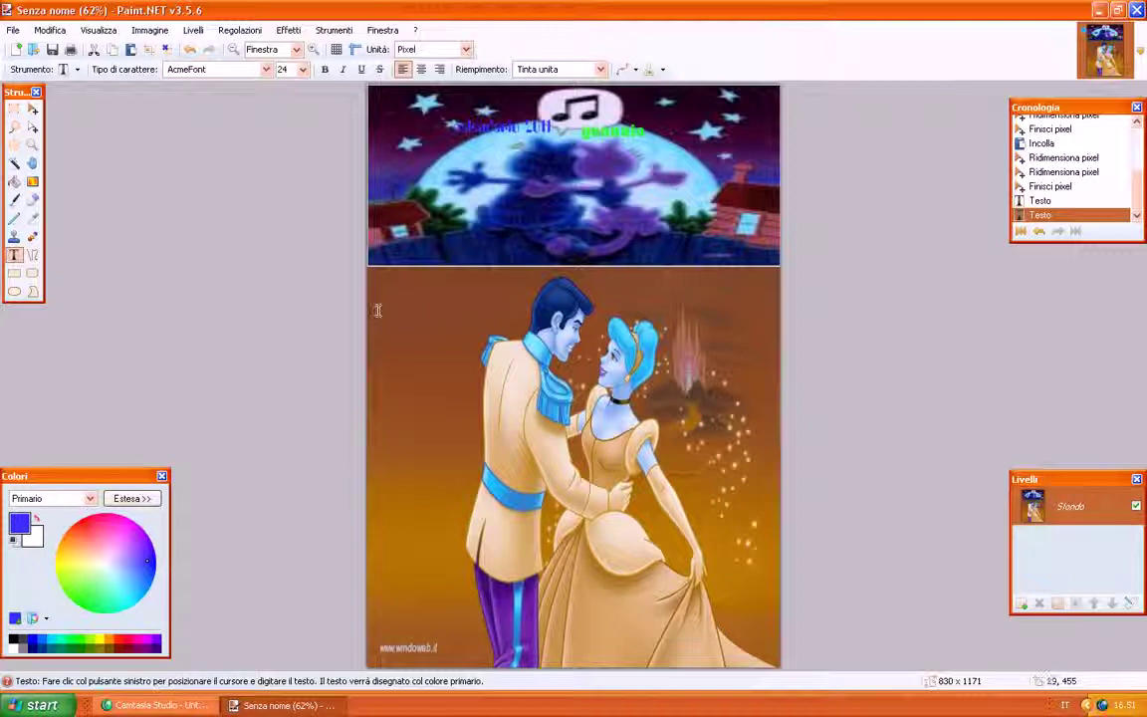
pyautogui.click(302, 70)
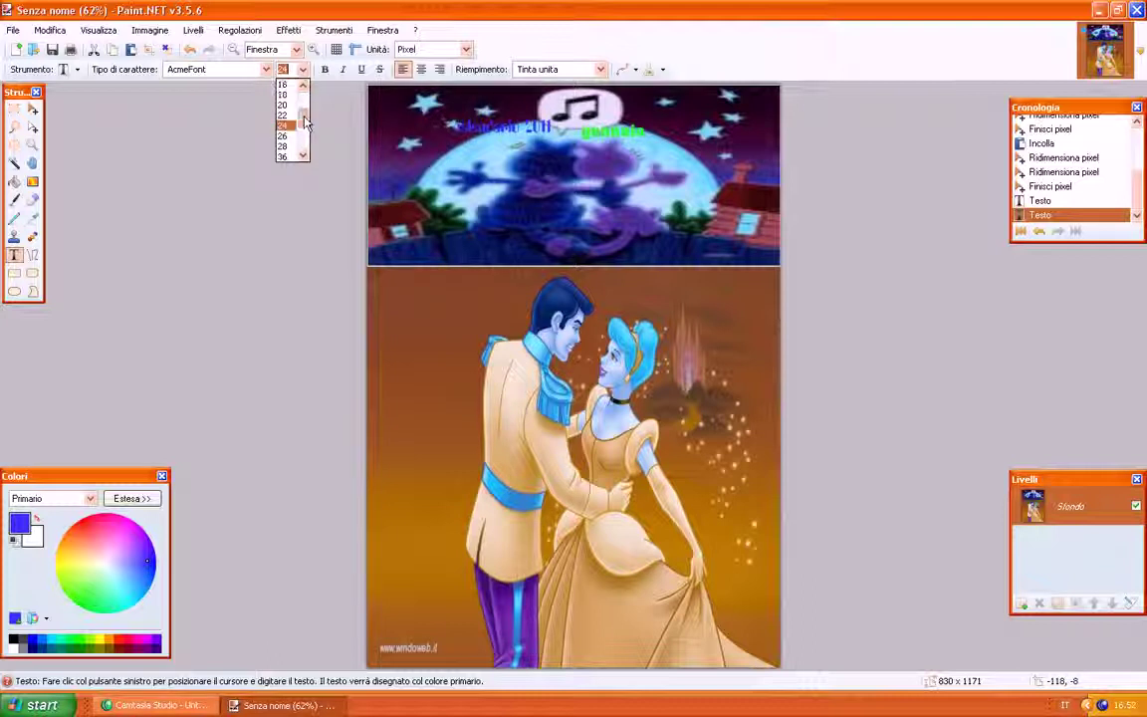
pyautogui.scroll(1, 287, 114)
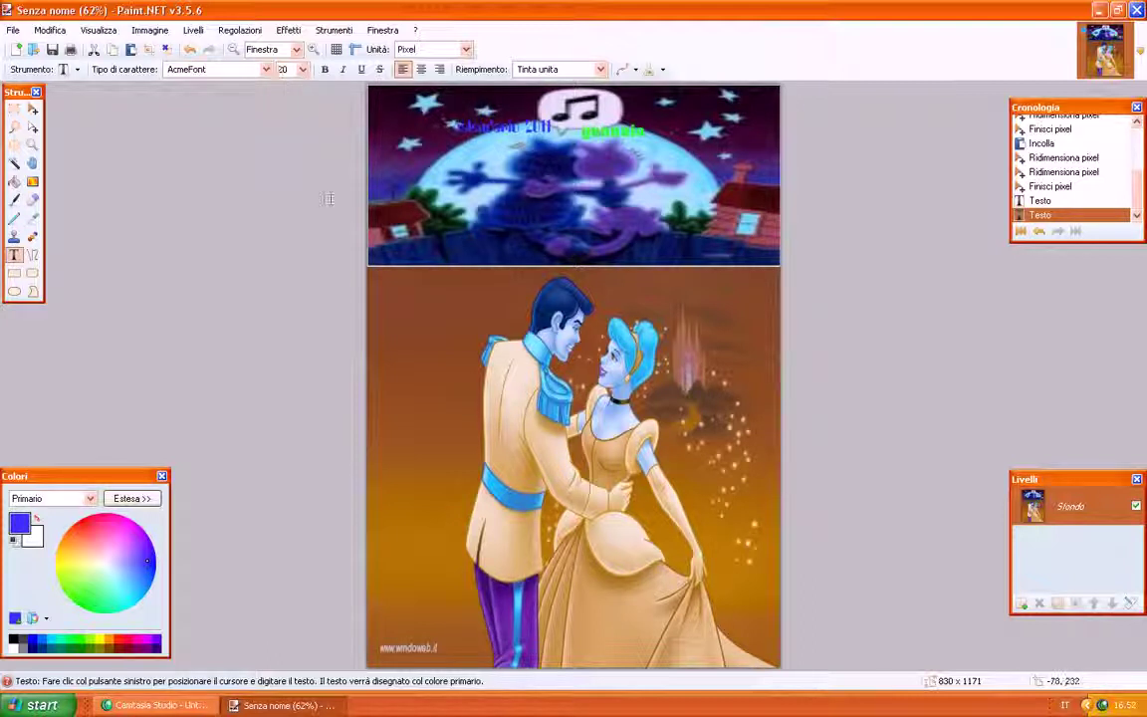
pyautogui.click(396, 307)
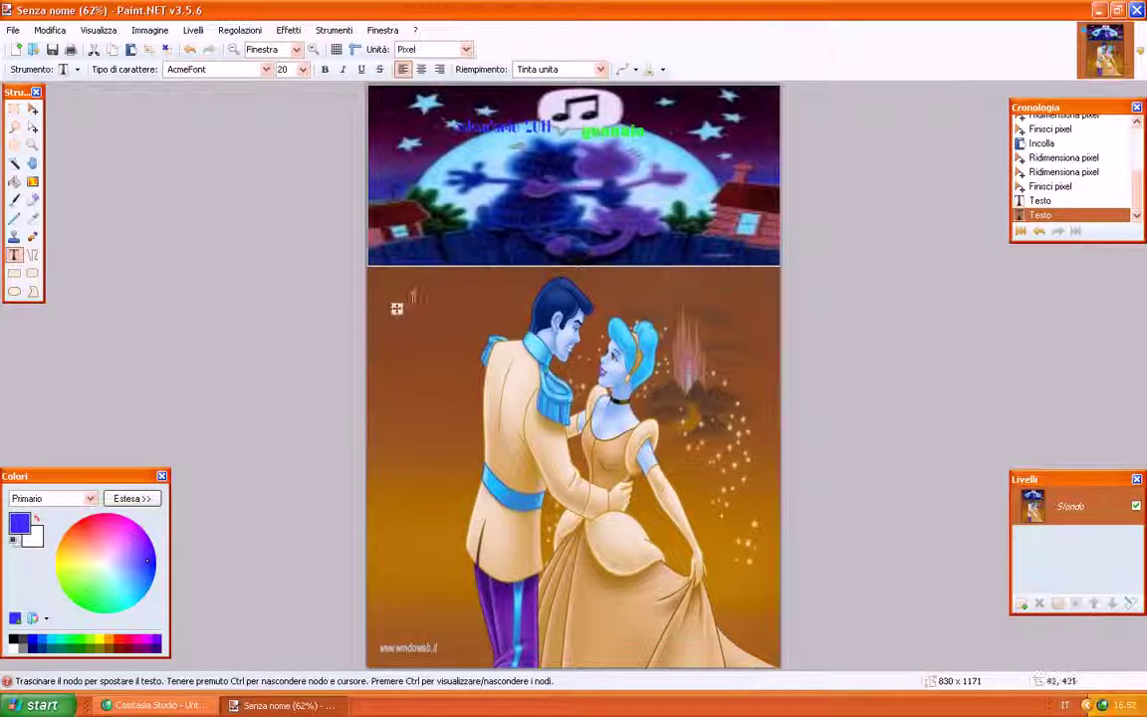
pyautogui.moveTo(396, 307); pyautogui.dragTo(409, 308)
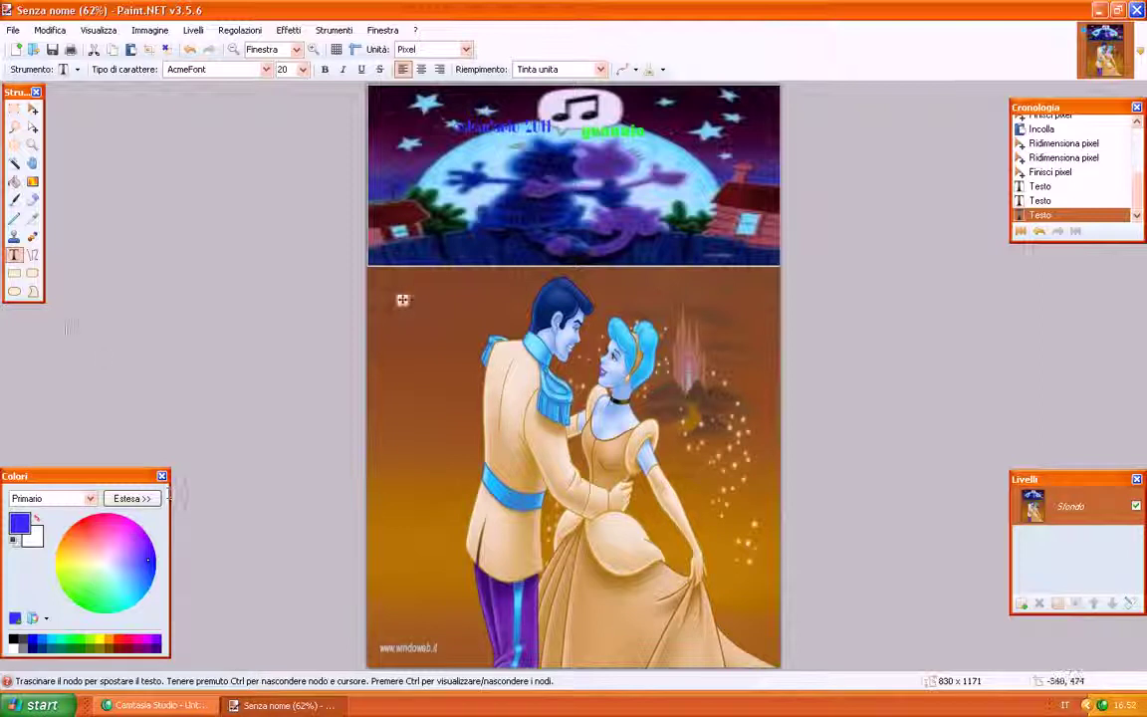
# Step: Reselect blue for the text and try starting text entries beside the couple and near the lower edge of the night scene
pyautogui.click(33, 255)
pyautogui.click(15, 254)
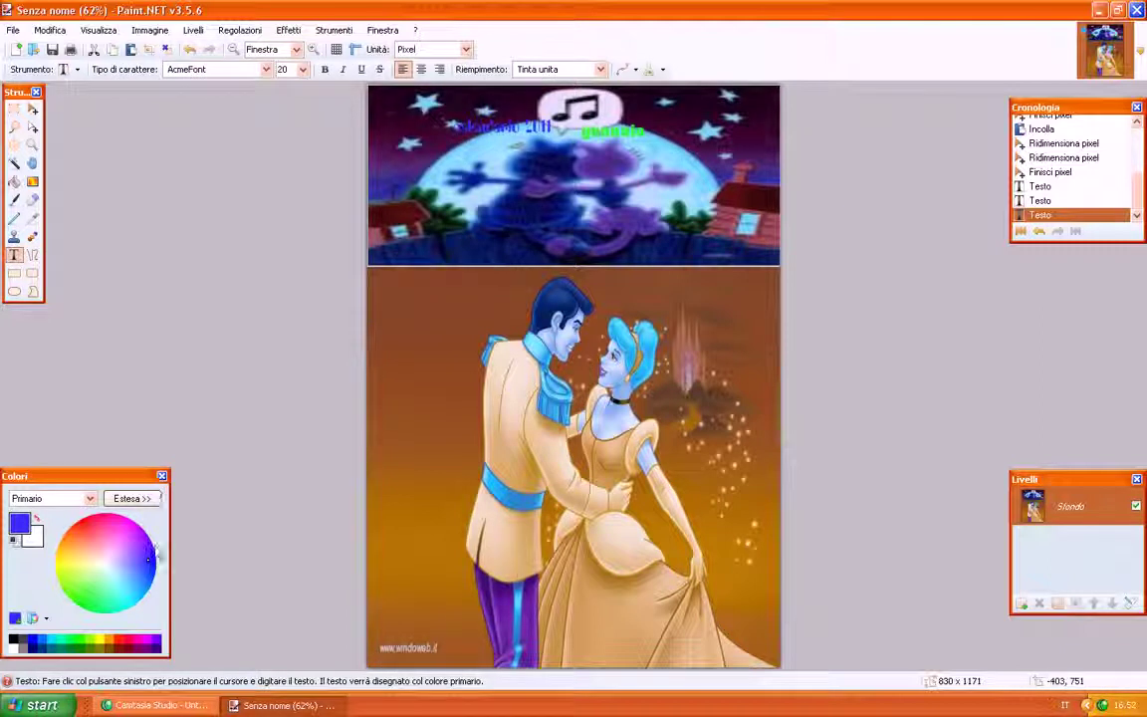
pyautogui.click(120, 586)
pyautogui.click(152, 568)
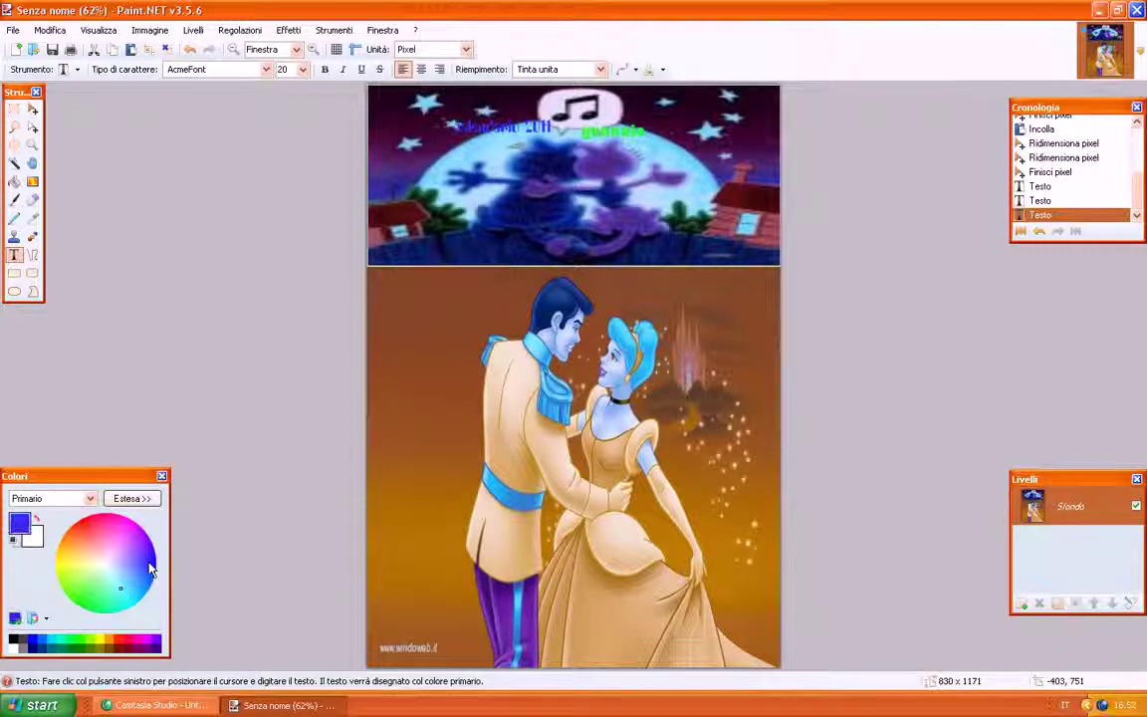
pyautogui.click(388, 297)
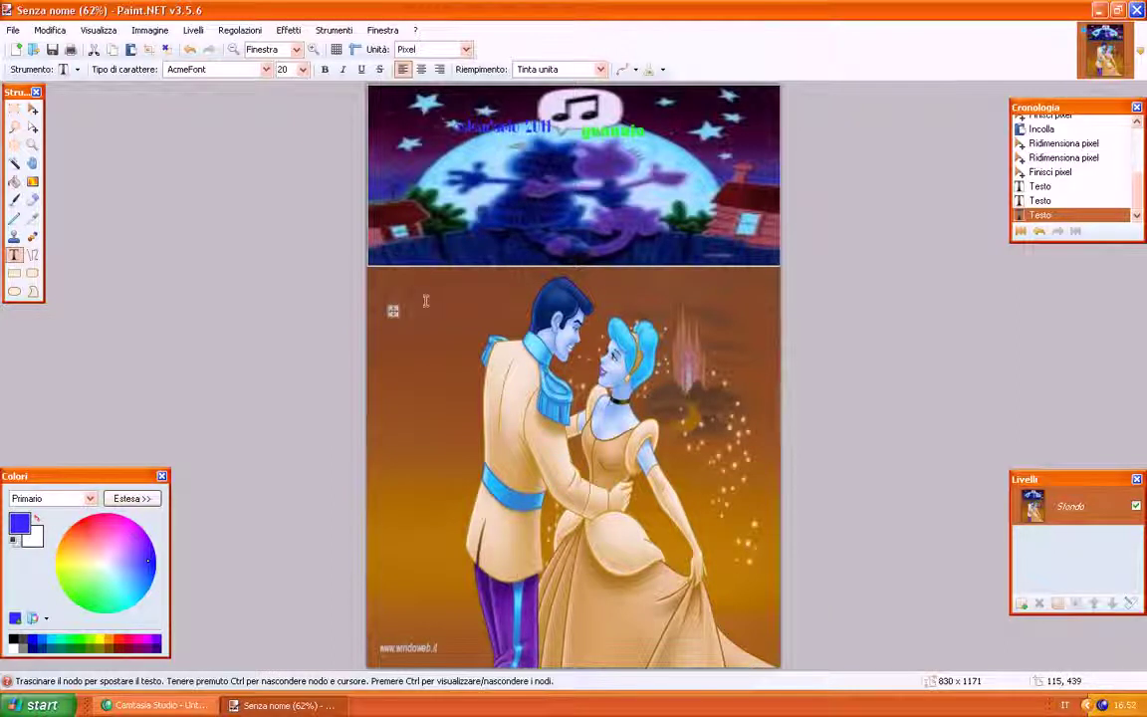
pyautogui.click(369, 337)
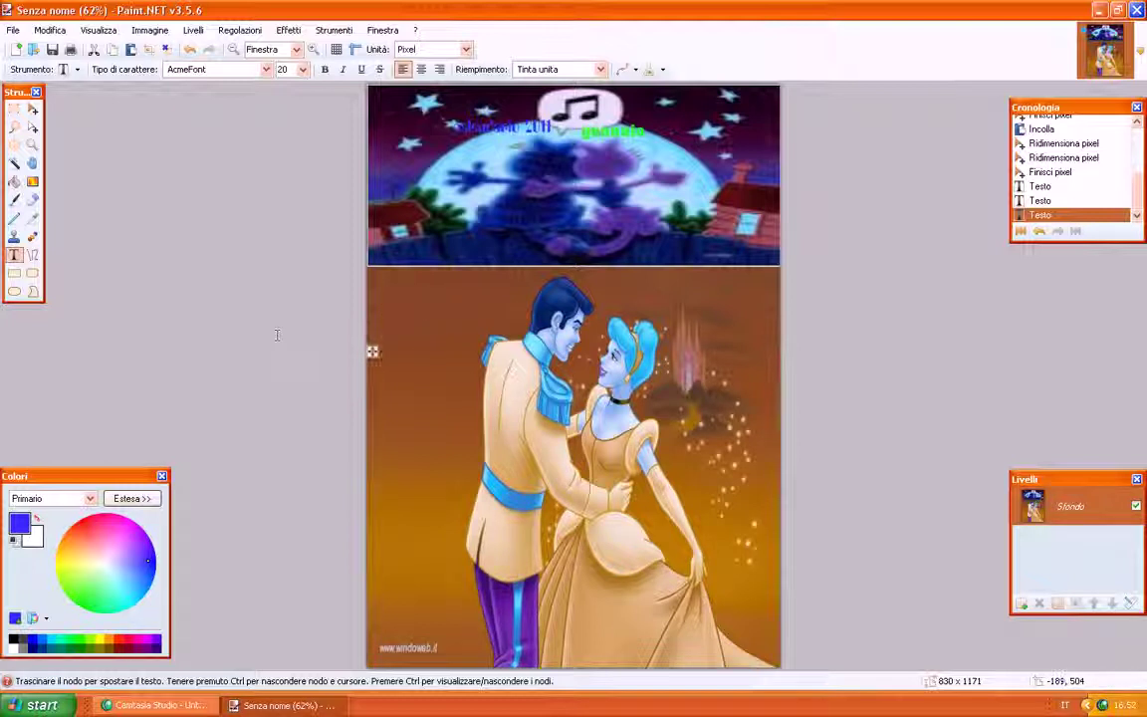
pyautogui.click(433, 343)
pyautogui.click(421, 228)
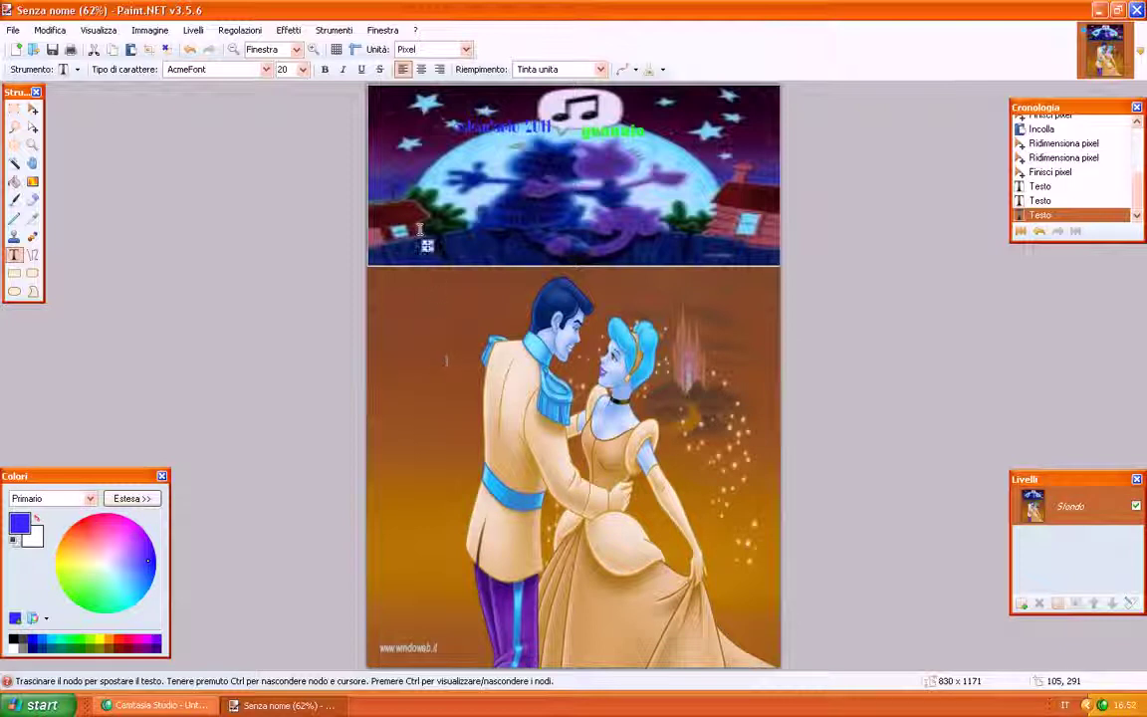
pyautogui.click(428, 244)
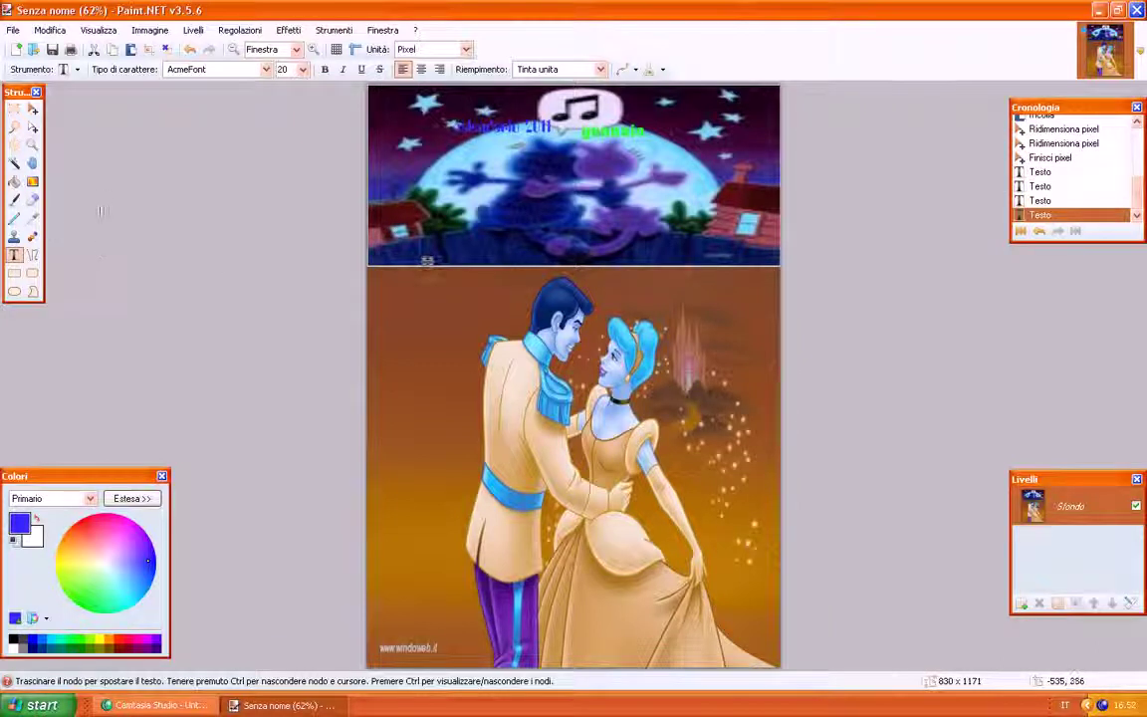
# Step: Try a short gradient stroke on the couple picture's brown background and undo it
pyautogui.click(15, 182)
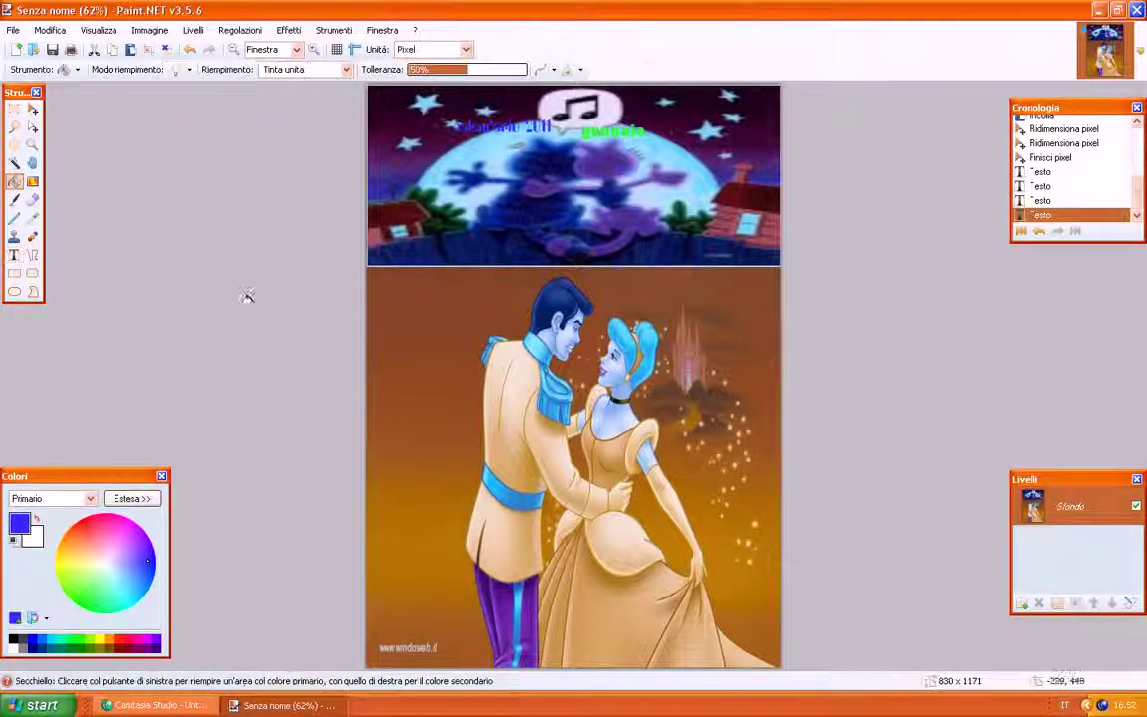
pyautogui.click(33, 183)
pyautogui.moveTo(426, 329); pyautogui.dragTo(439, 359)
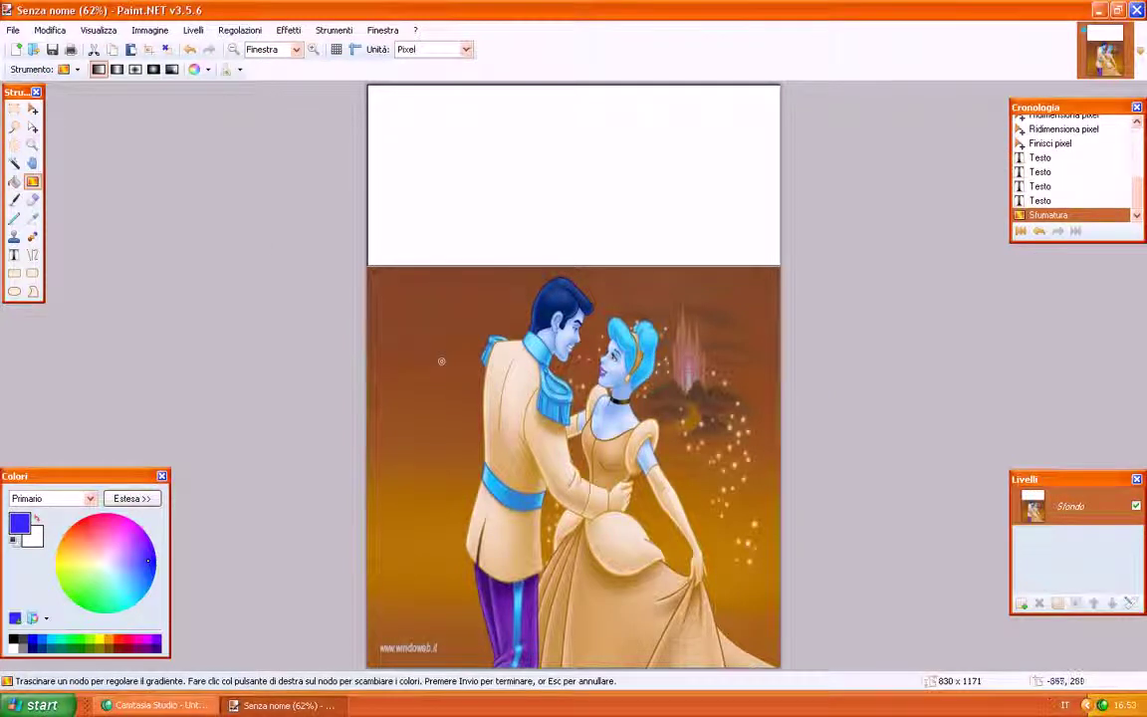
pyautogui.click(61, 36)
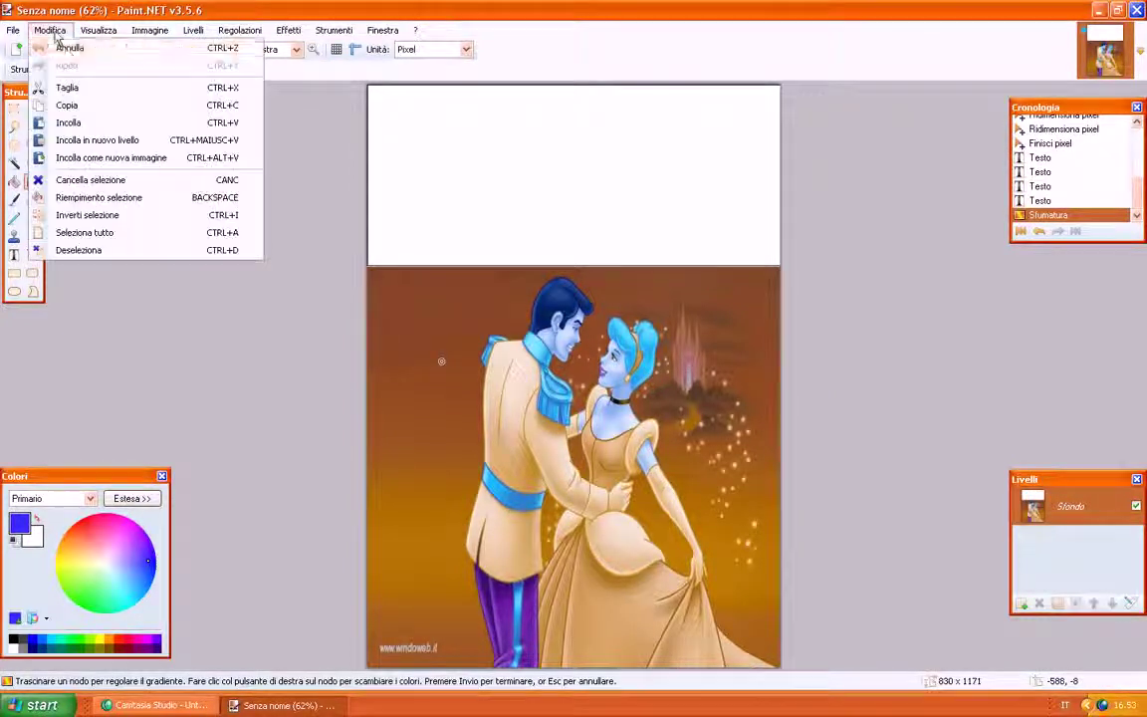
pyautogui.click(61, 46)
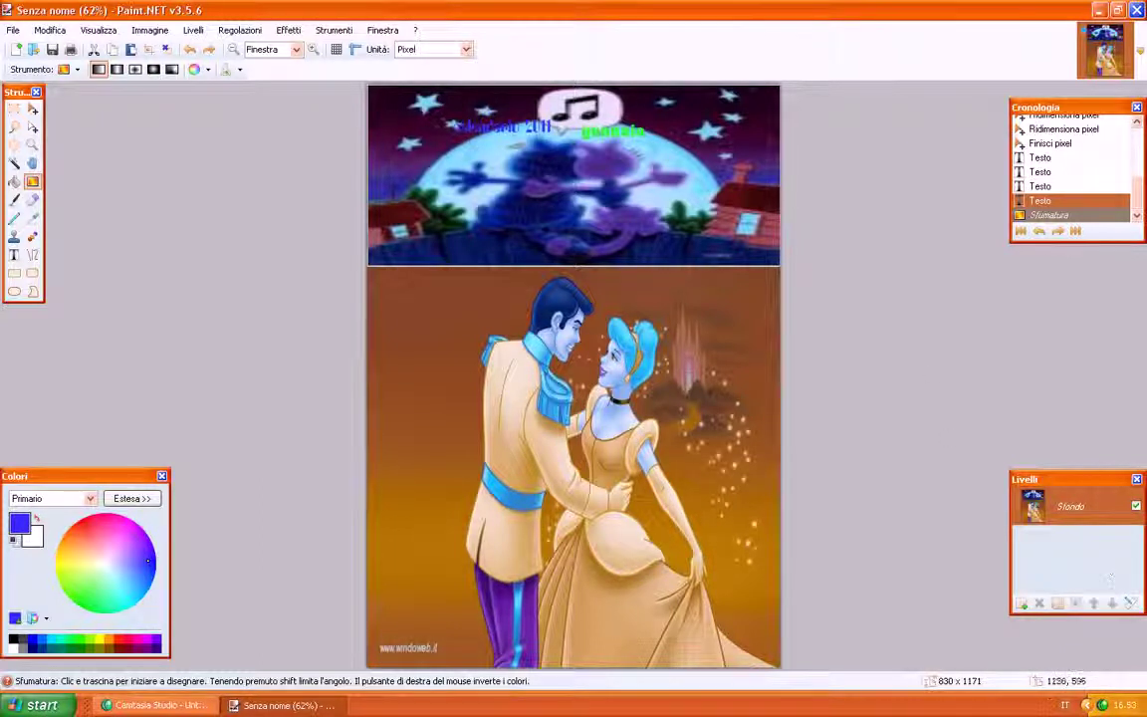
# Step: Clear the active selection on the calendar image
pyautogui.scroll(1, 1140, 200)
pyautogui.scroll(2, 1140, 199)
pyautogui.scroll(-3, 1138, 200)
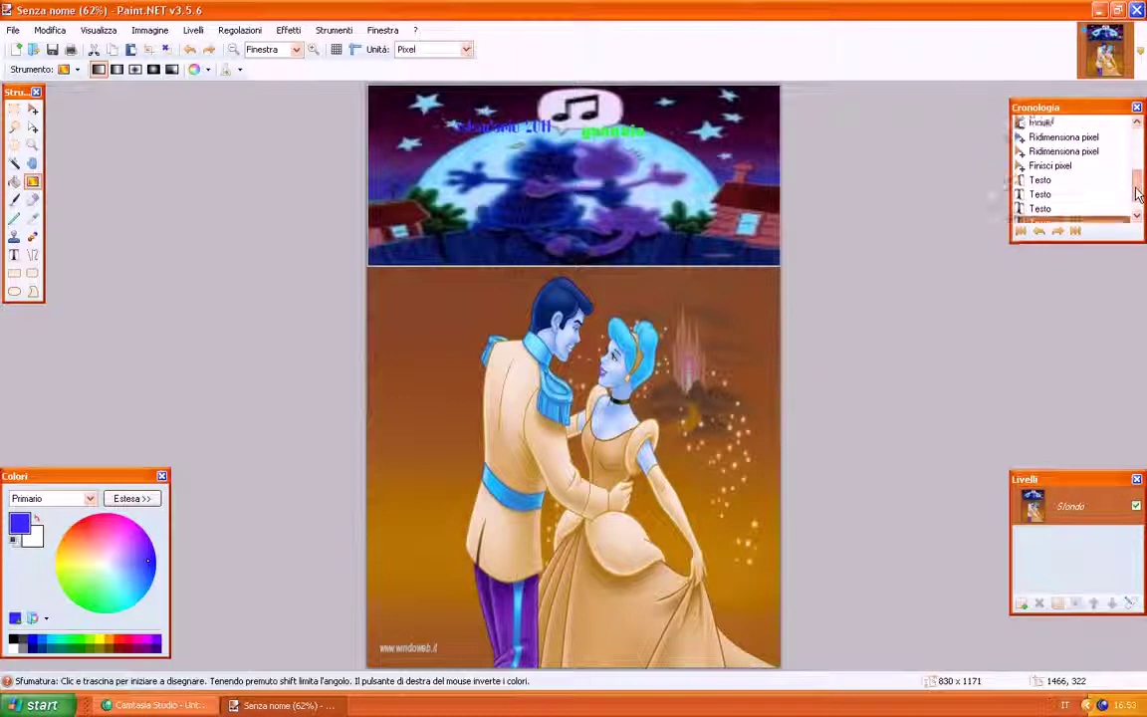
pyautogui.scroll(-1, 1138, 200)
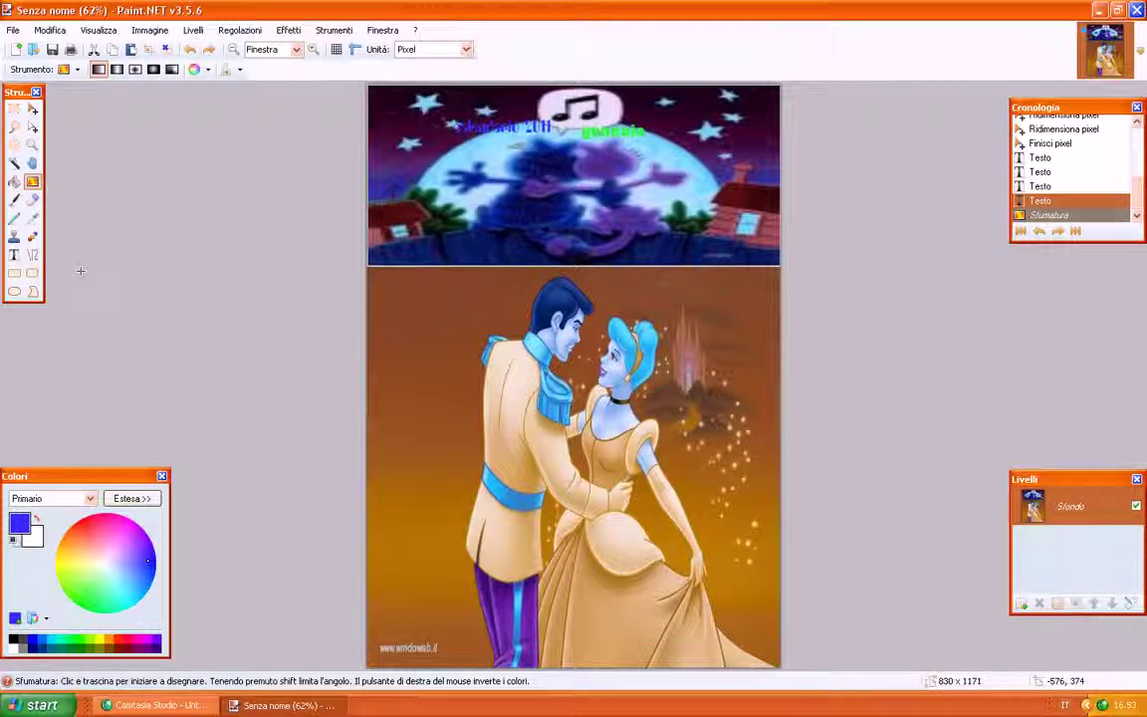
pyautogui.hotkey('ctrl', 'd')
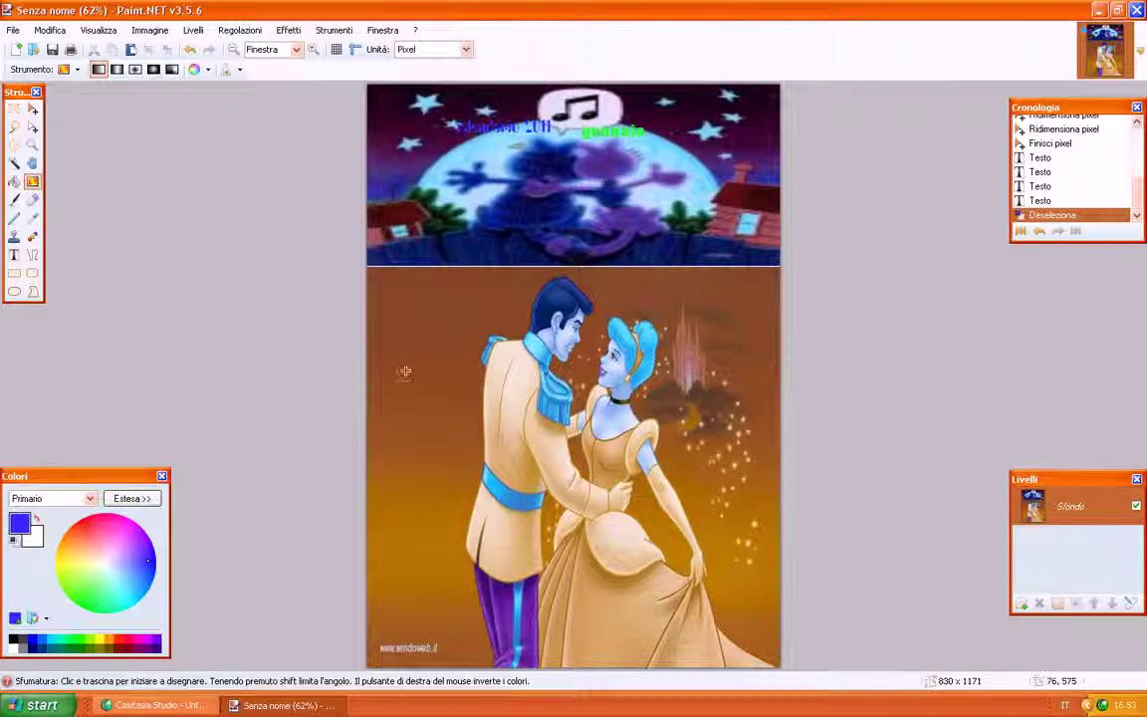
# Step: Try a linear gradient twice on the couple picture's brown background, undoing each attempt
pyautogui.moveTo(364, 336); pyautogui.dragTo(405, 372)
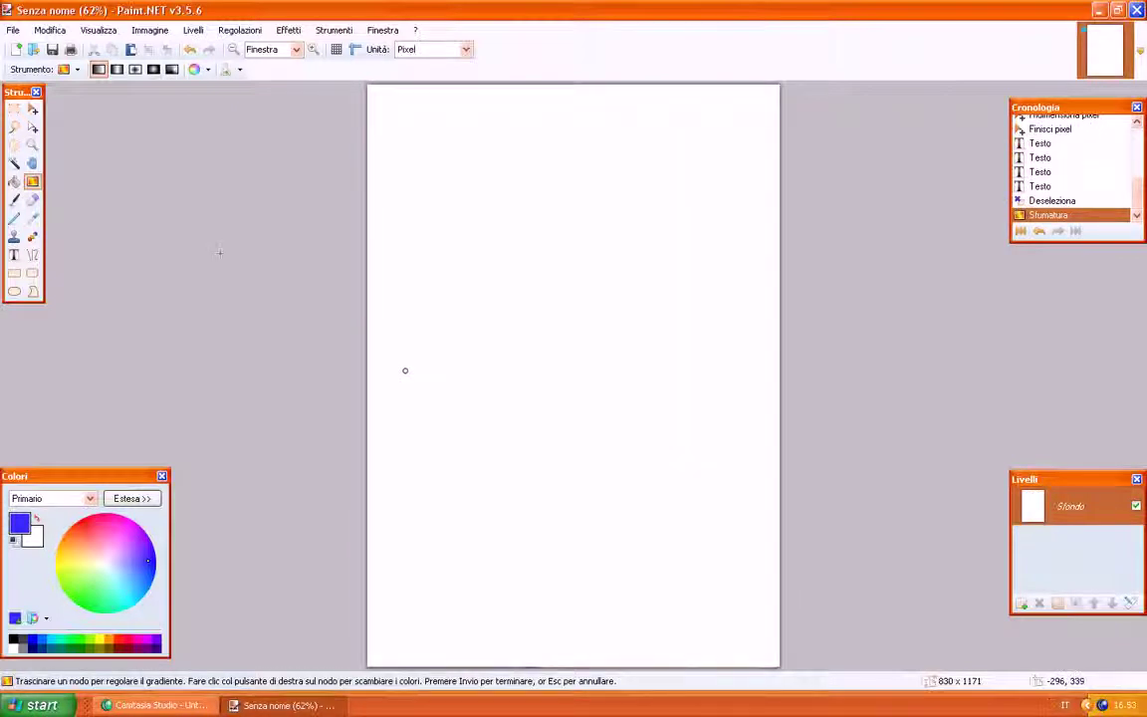
pyautogui.click(48, 31)
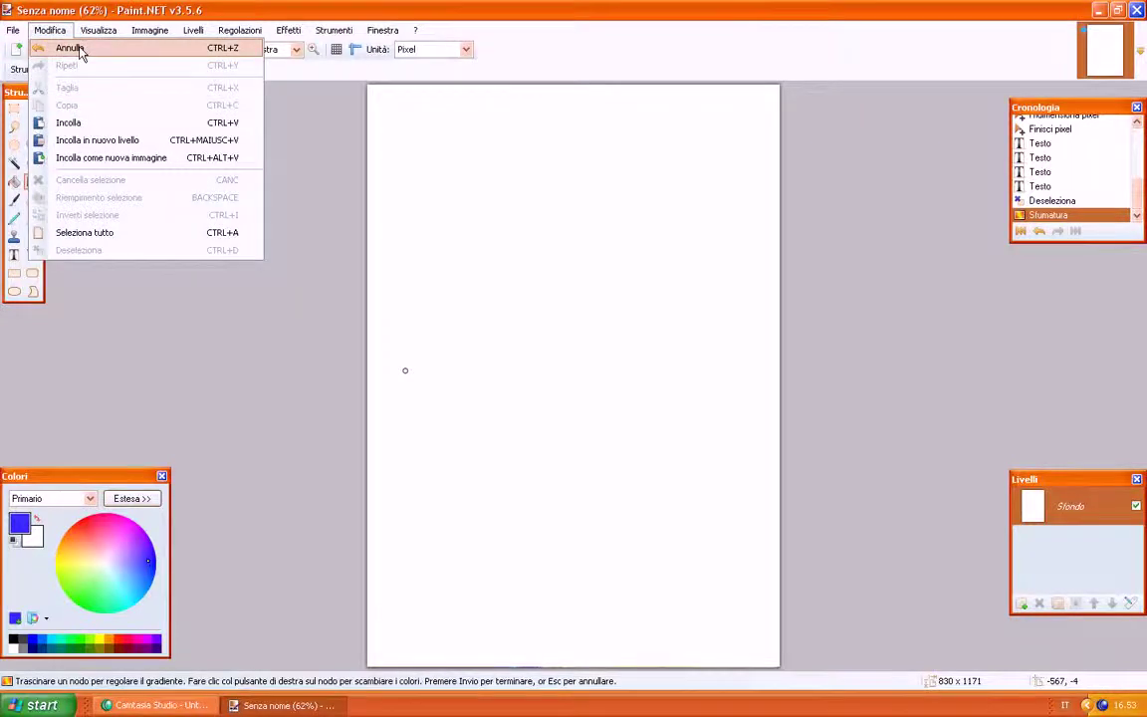
pyautogui.click(71, 47)
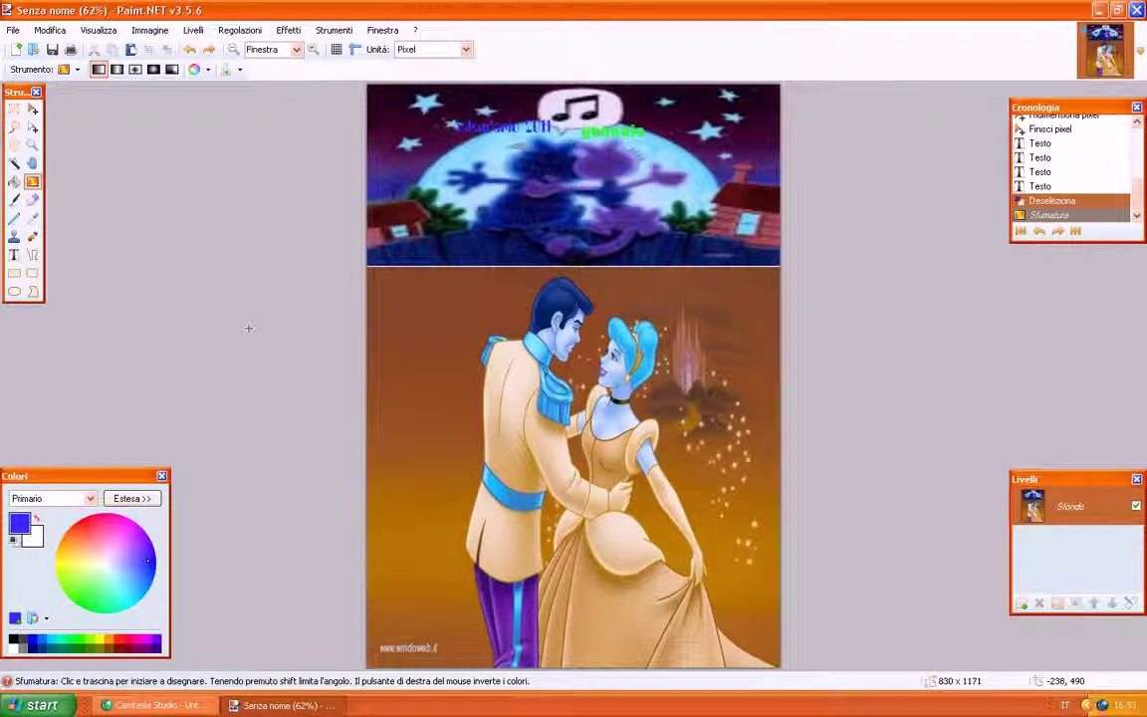
pyautogui.click(431, 372)
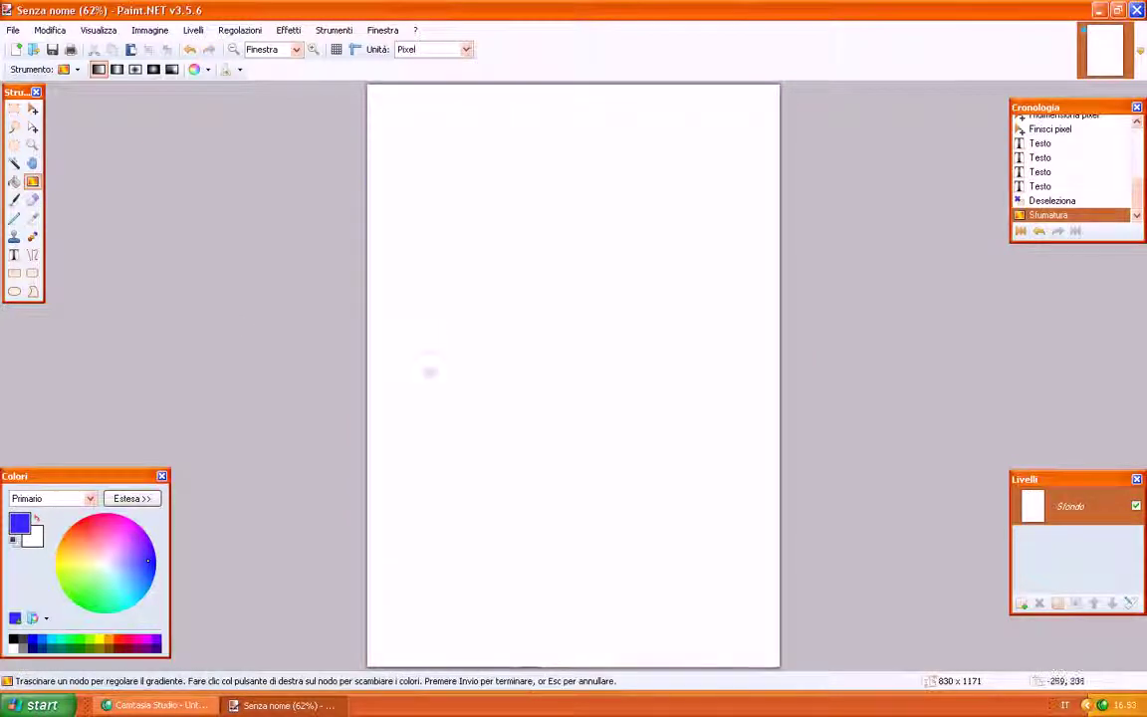
pyautogui.click(50, 30)
pyautogui.click(68, 48)
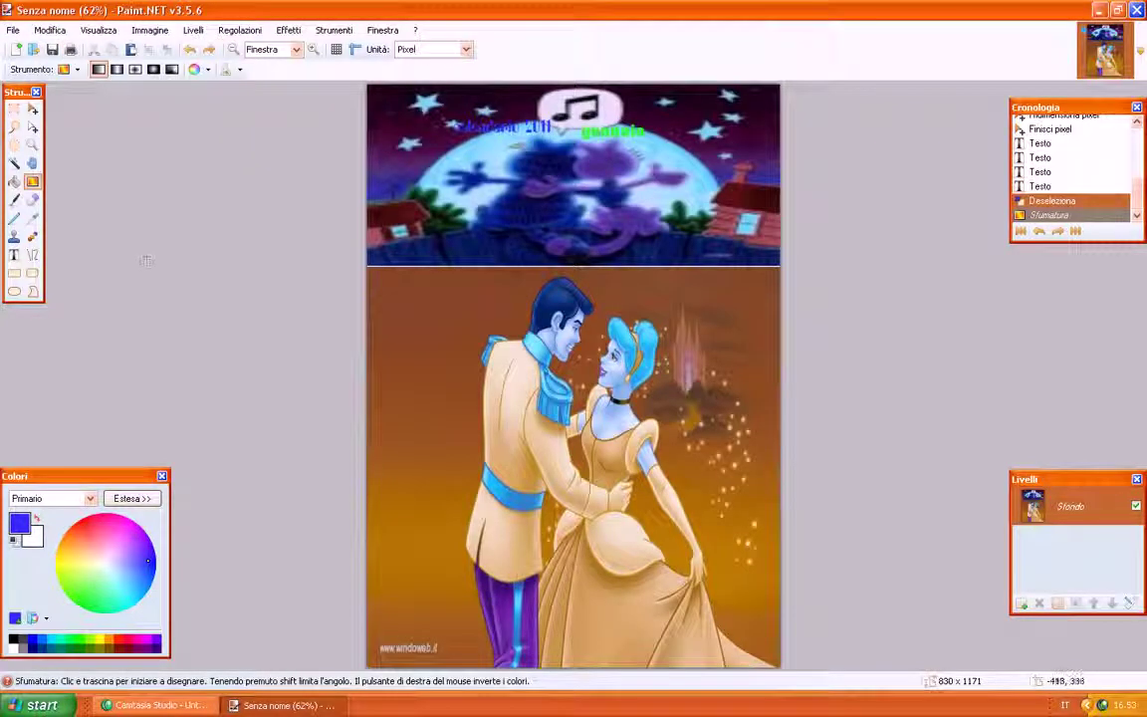
# Step: Write "1 sabato" and "2 domenica" on separate lines in blue AcmeFont text, size 20, at the couple picture's upper-left corner
pyautogui.click(14, 255)
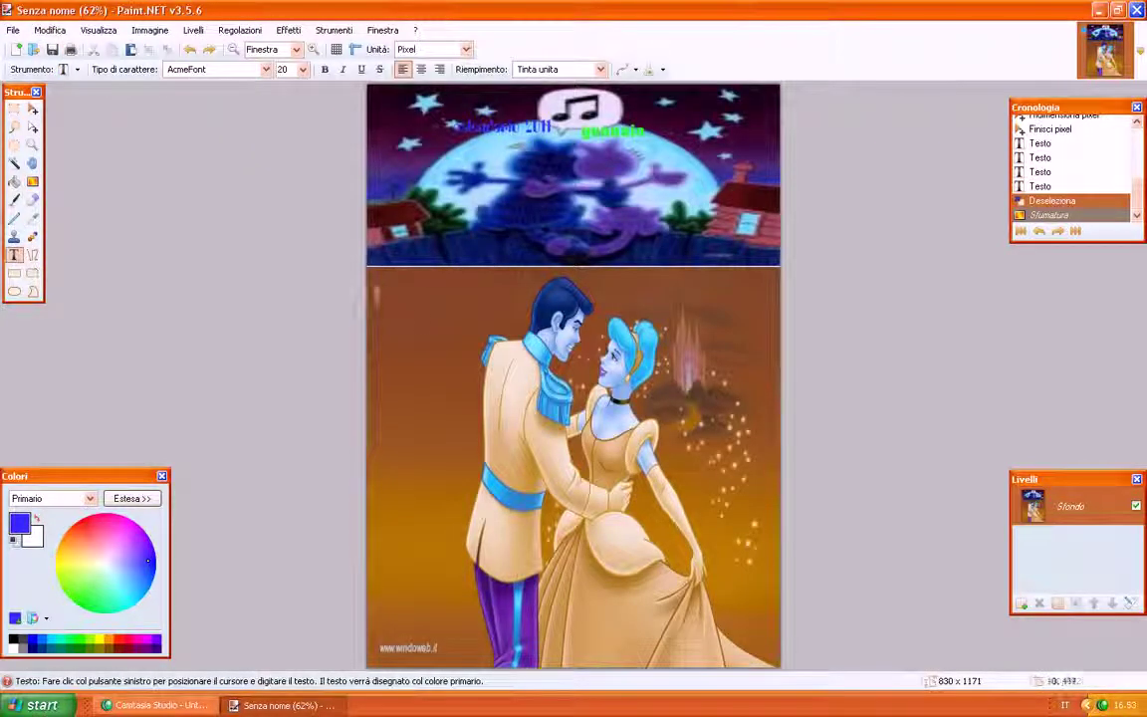
pyautogui.click(417, 319)
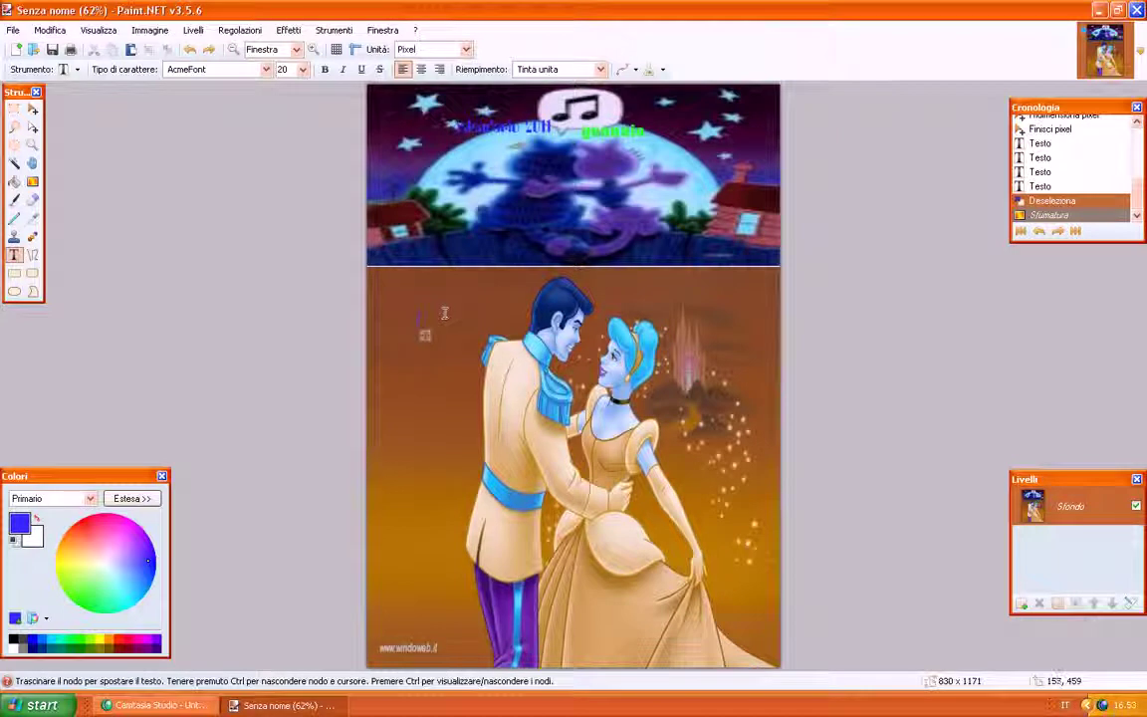
pyautogui.moveTo(425, 336); pyautogui.dragTo(393, 307)
pyautogui.write('C')
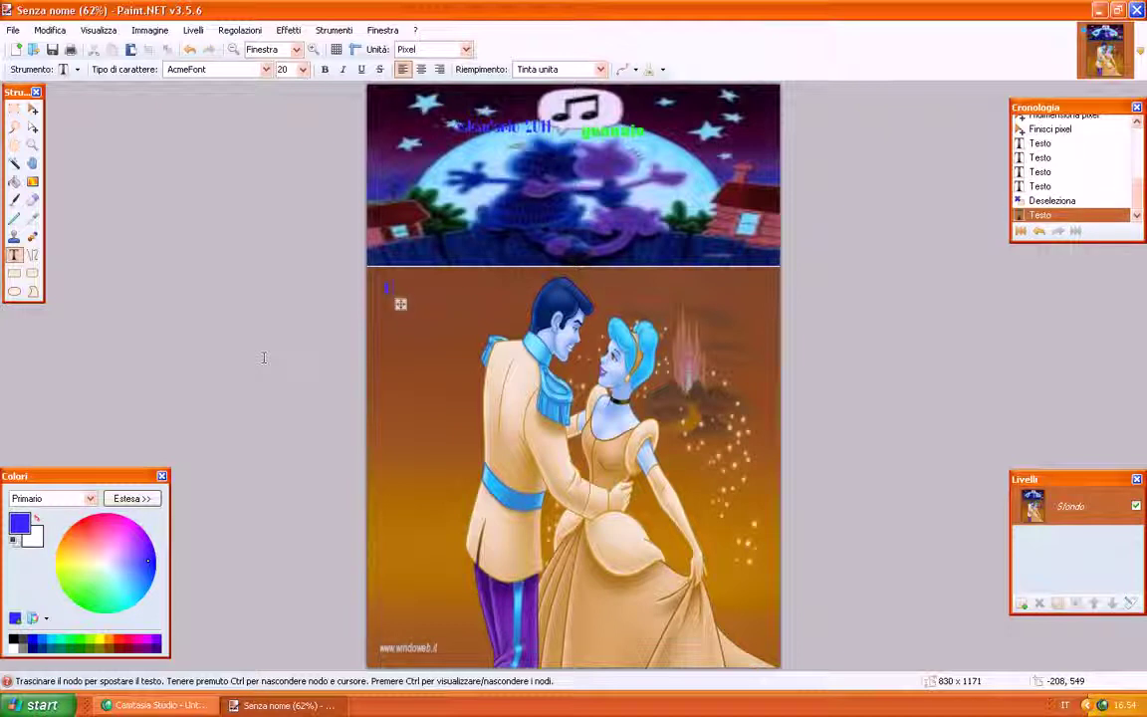
pyautogui.write('enerentola')
pyautogui.press('Return')
pyautogui.write('e sono')
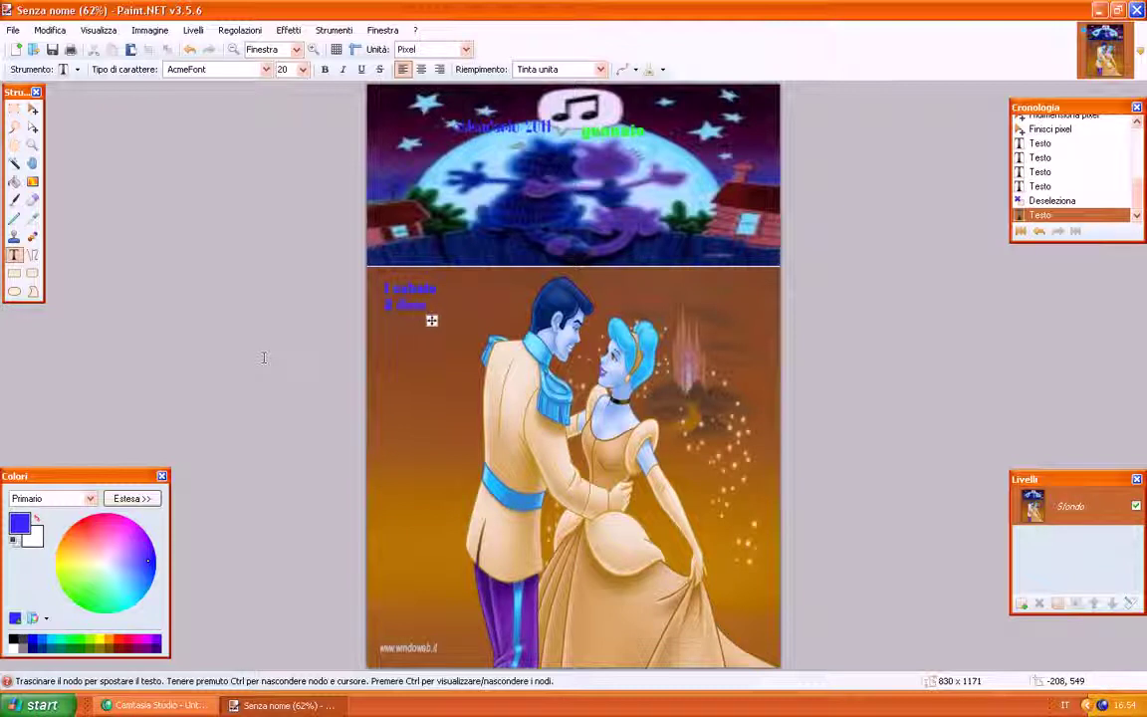
pyautogui.write('nica')
pyautogui.press('Return')
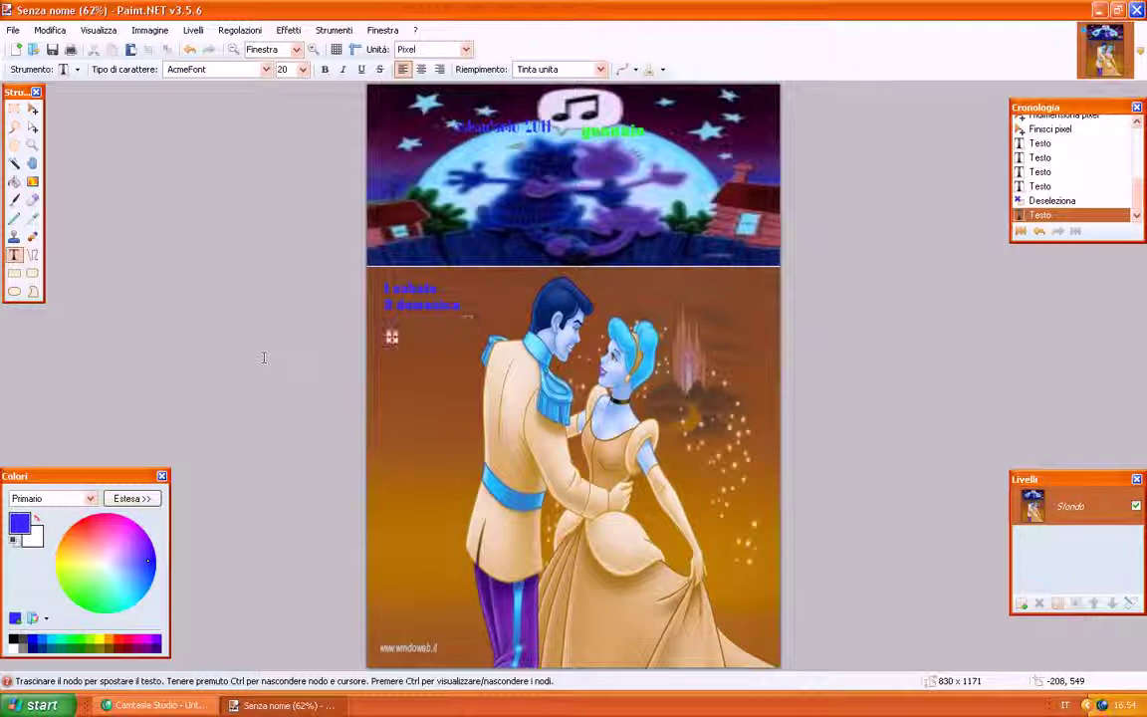